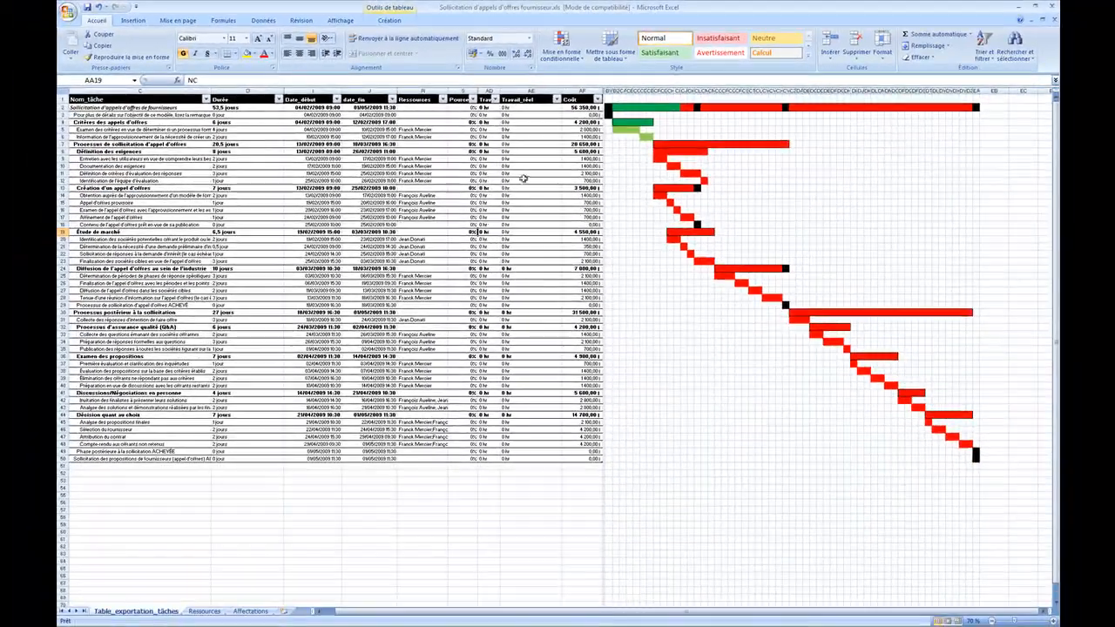
Step: Change the duration in cell D9 from 2 jours to 3 jours
click(270, 159)
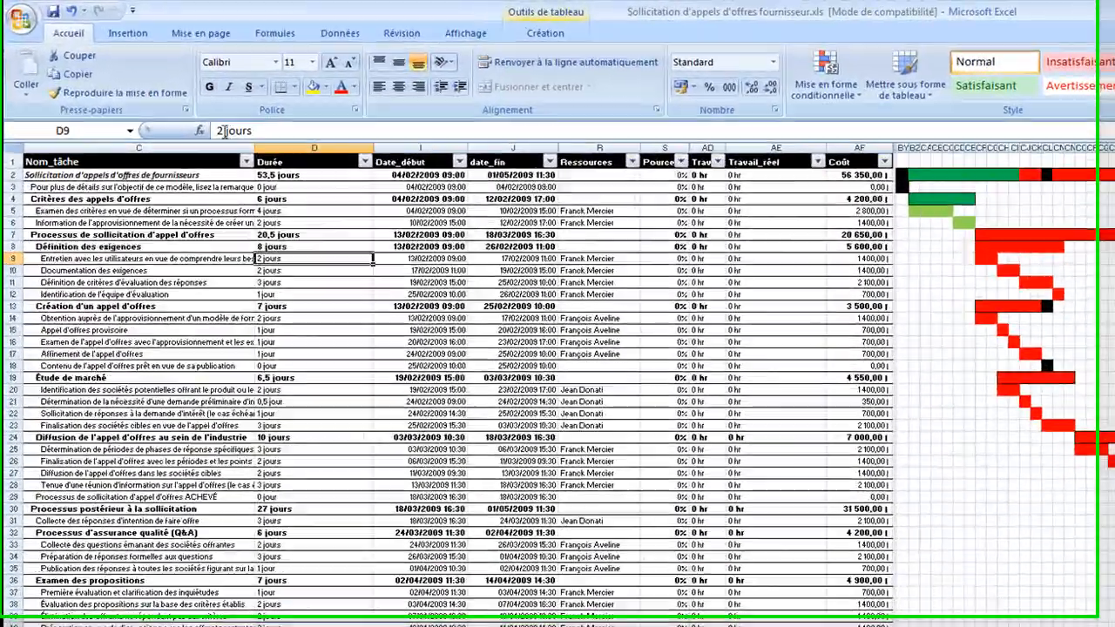
click(198, 90)
key(BackSpace)
text(3)
click(370, 288)
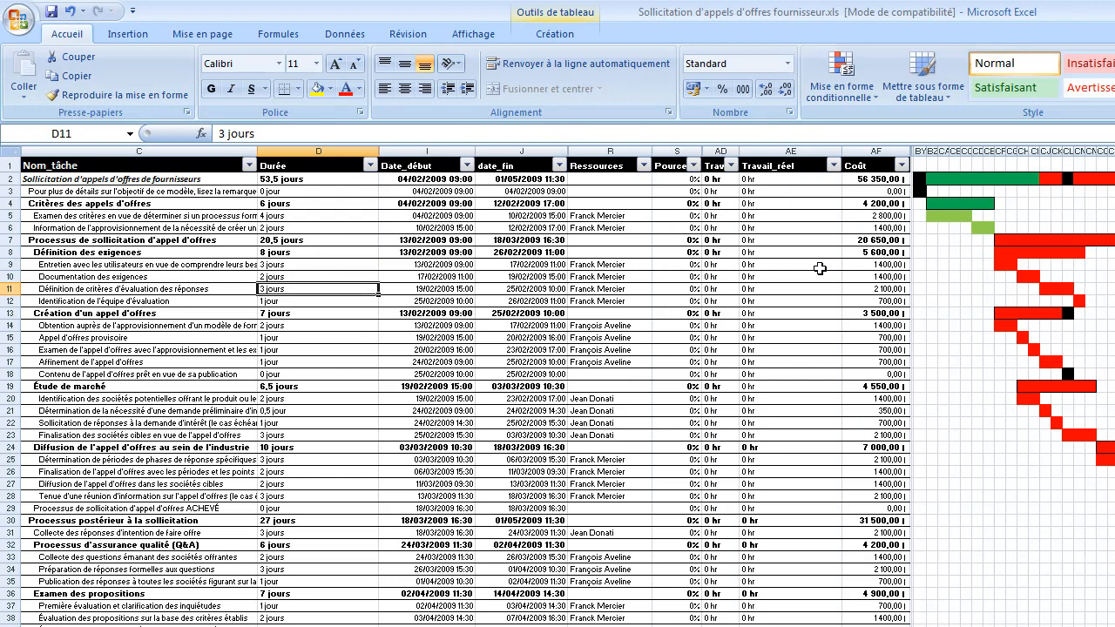
Step: Fill cell CH9 red to extend row 9's Gantt bar by one cell
click(1022, 265)
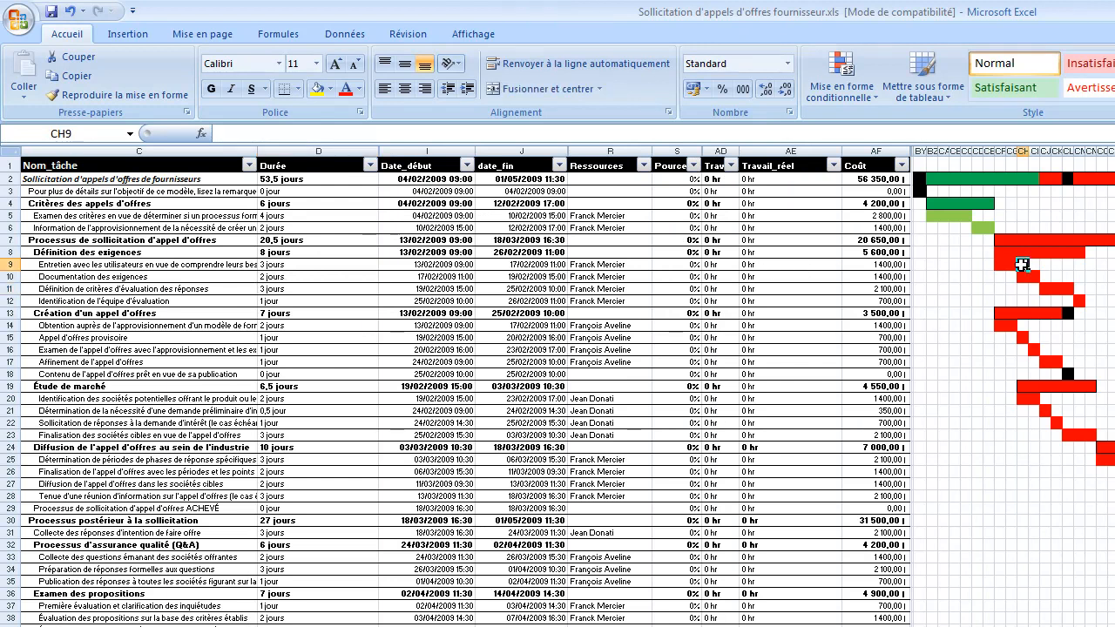
click(331, 89)
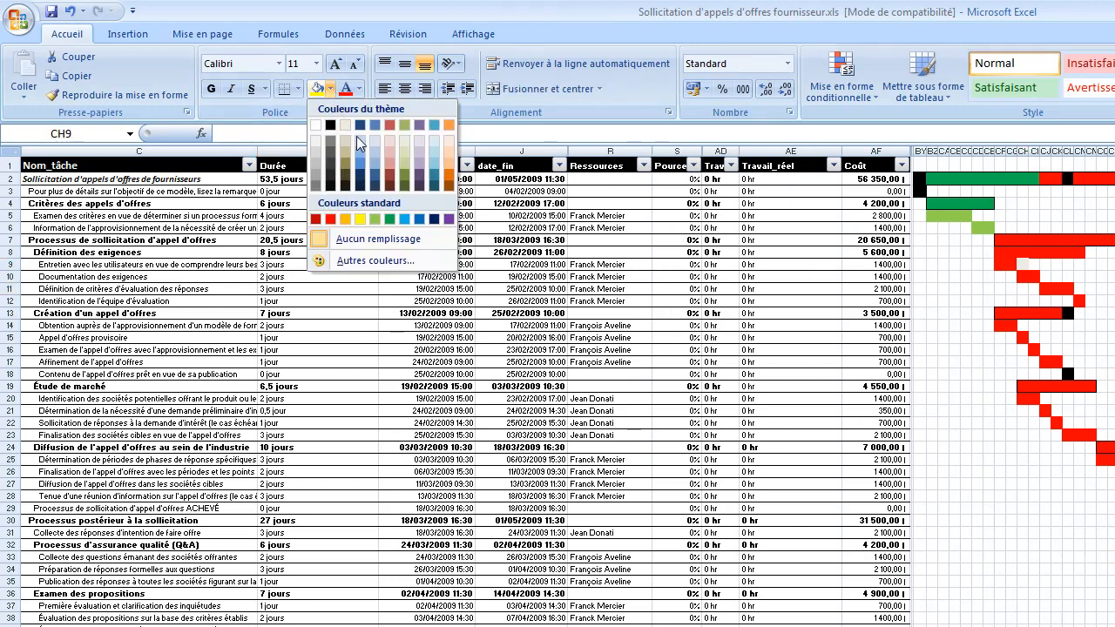
click(331, 219)
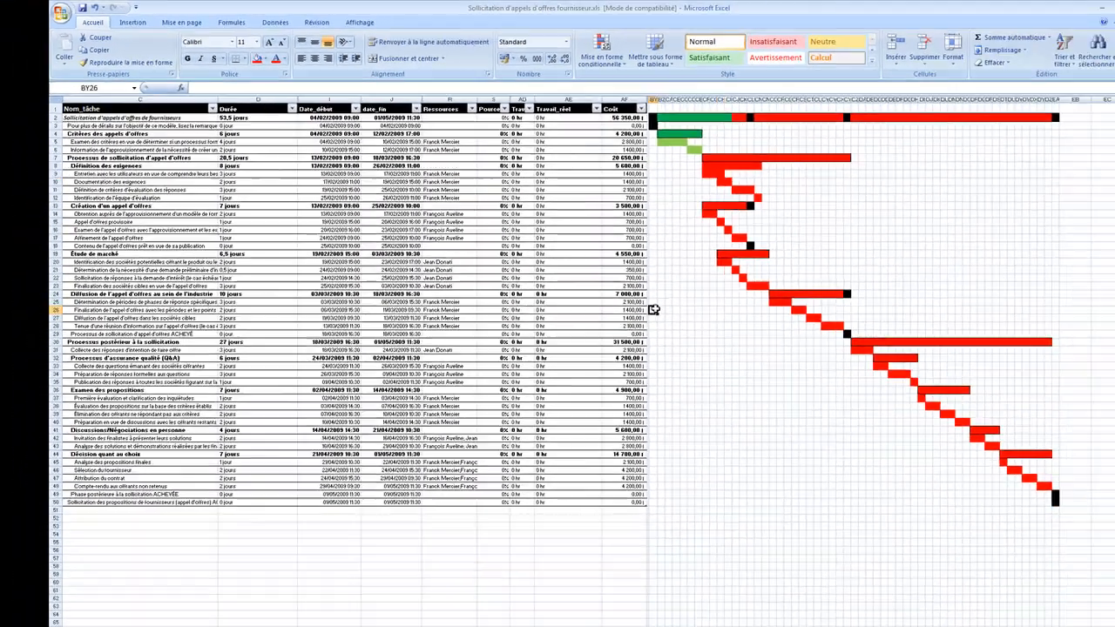
click(893, 456)
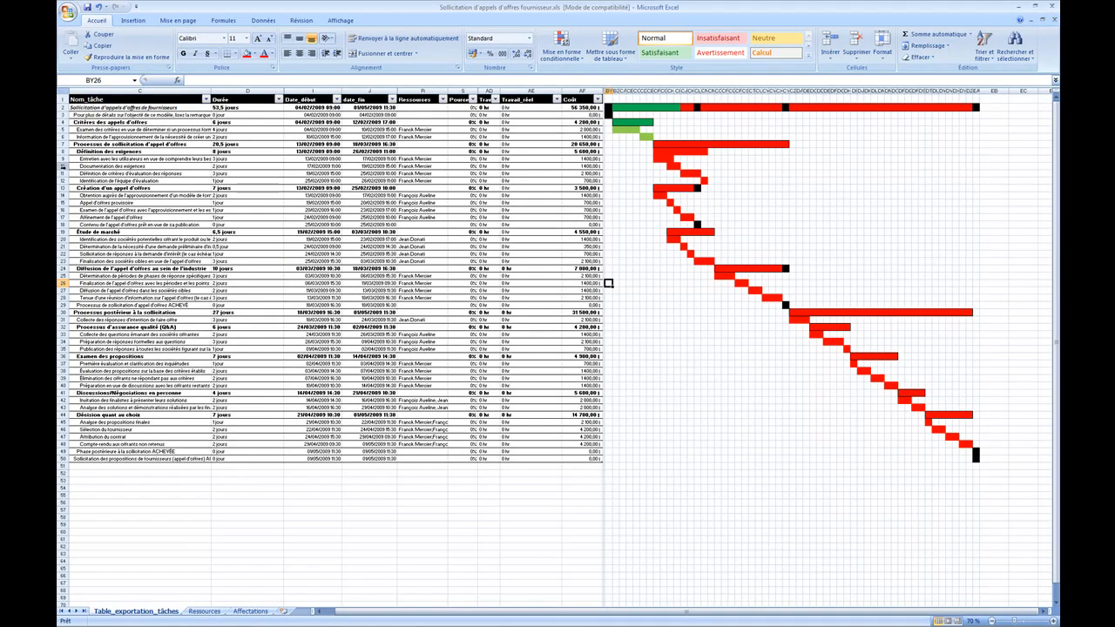
right_click(63, 167)
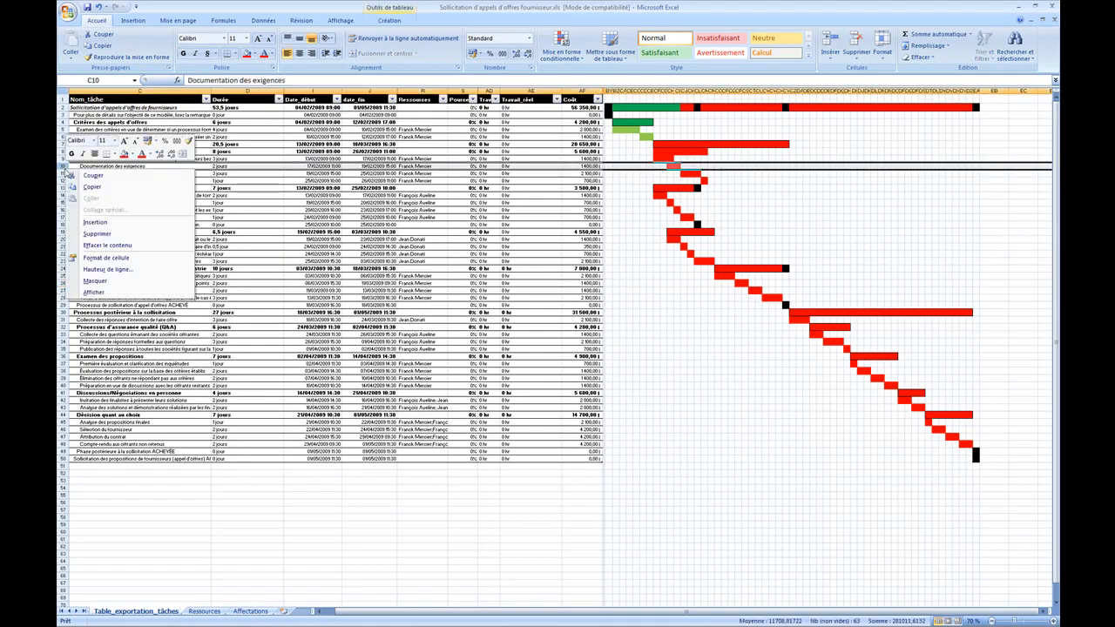
click(96, 222)
click(265, 228)
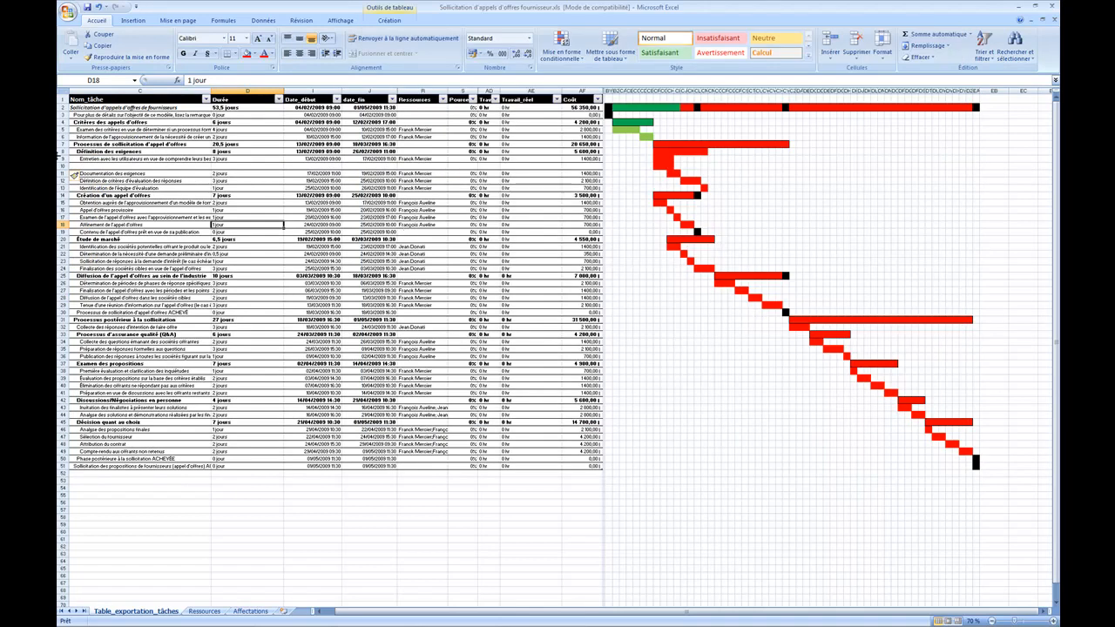
click(100, 8)
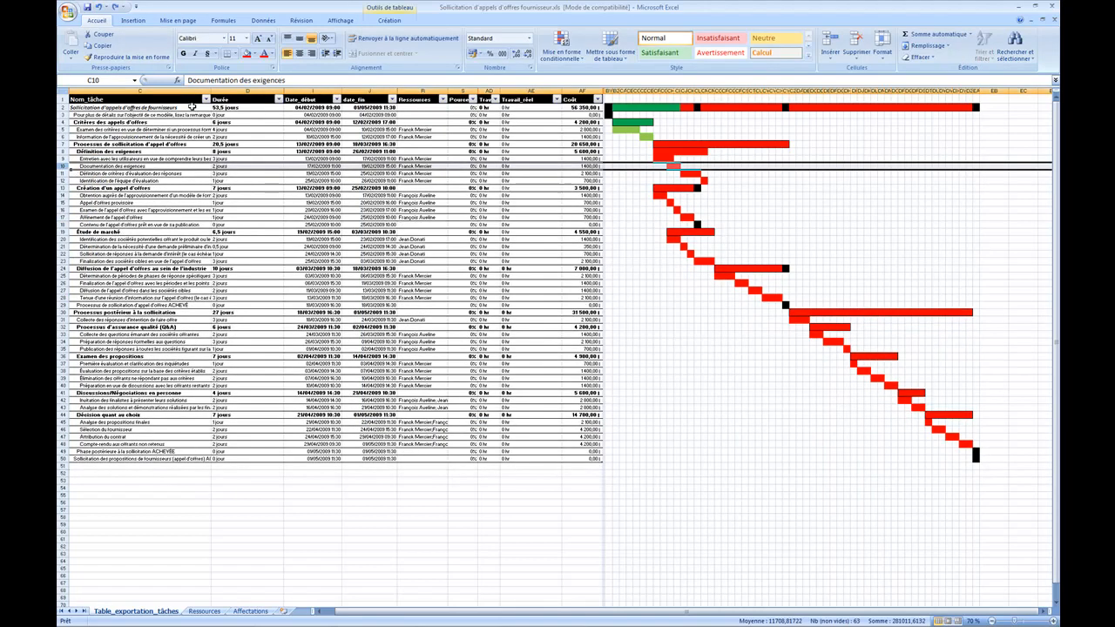
click(643, 363)
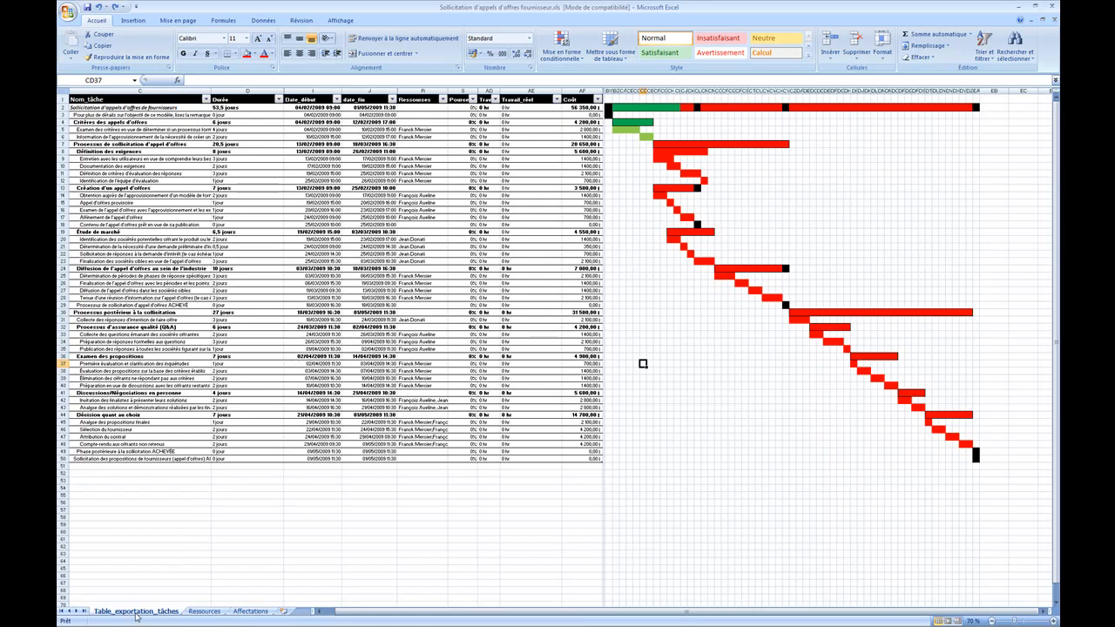
Step: Review the Ressources and Affectations sheets, return to Table_exportation_tâches, then switch to Microsoft Project
click(198, 612)
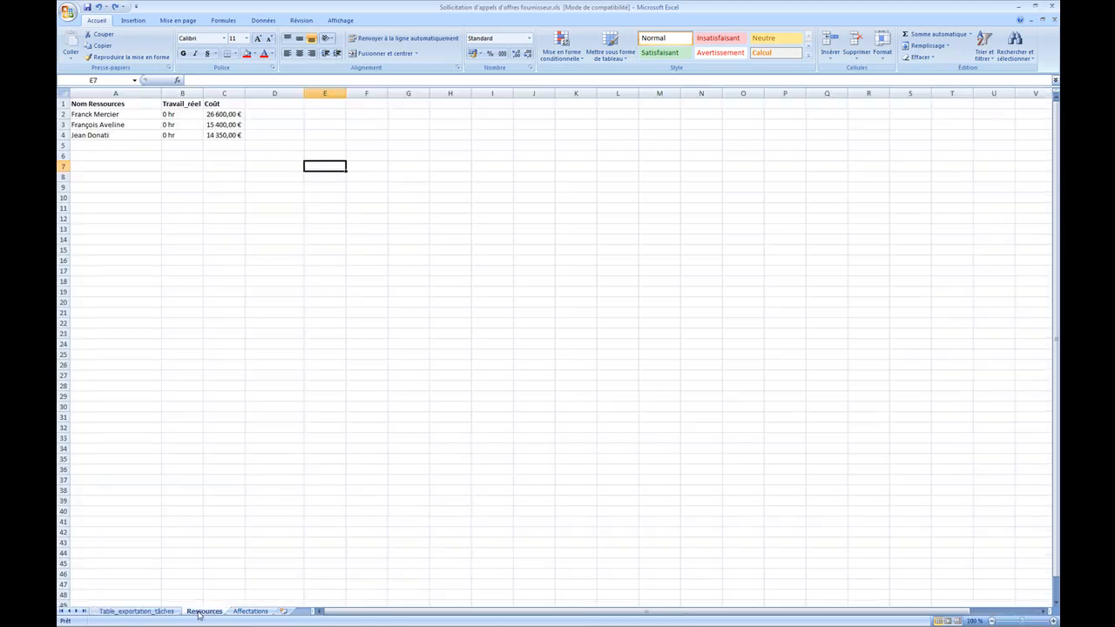
click(242, 614)
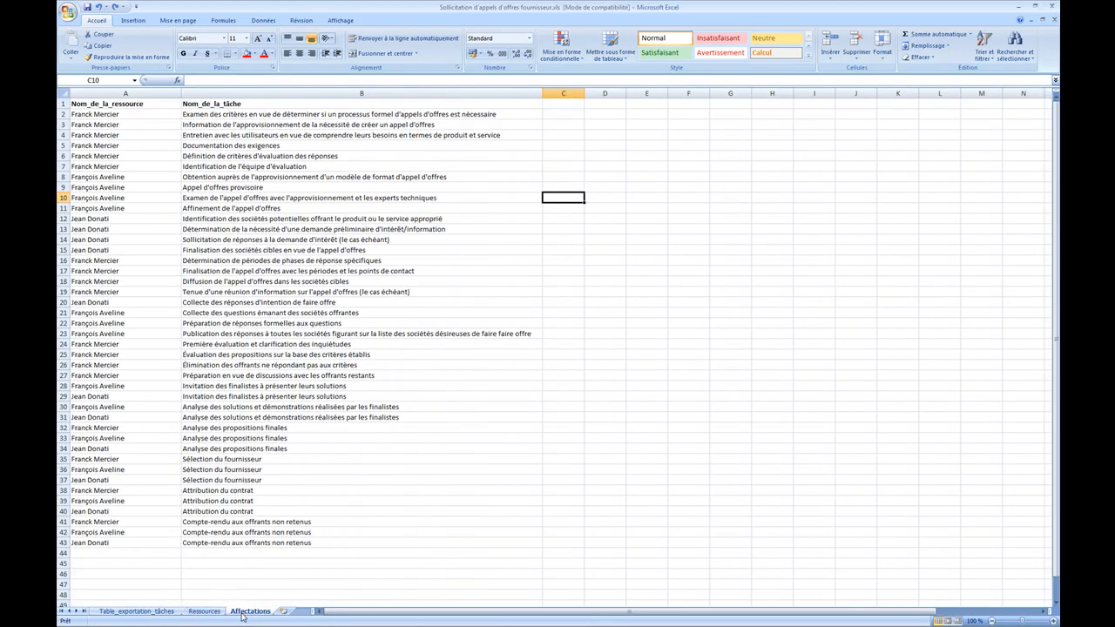
click(135, 612)
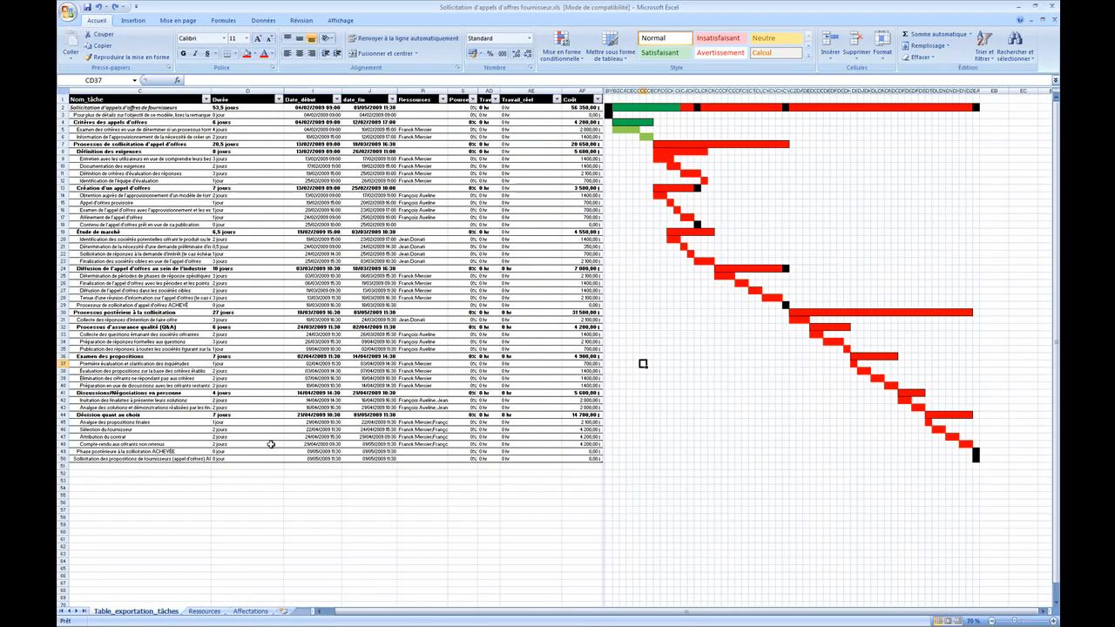
click(281, 421)
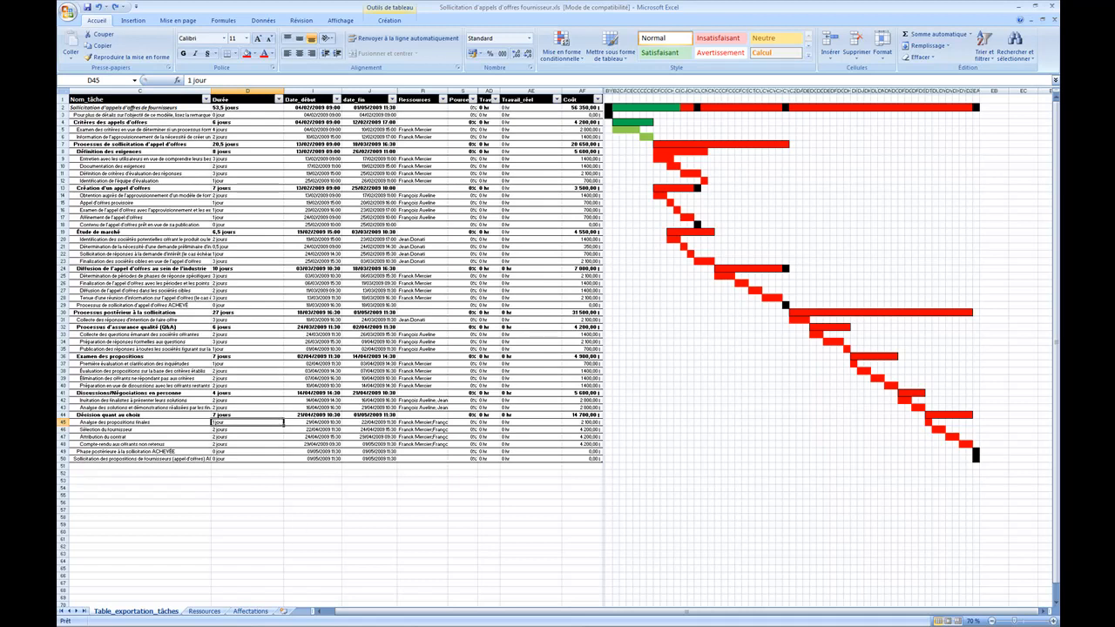
click(539, 619)
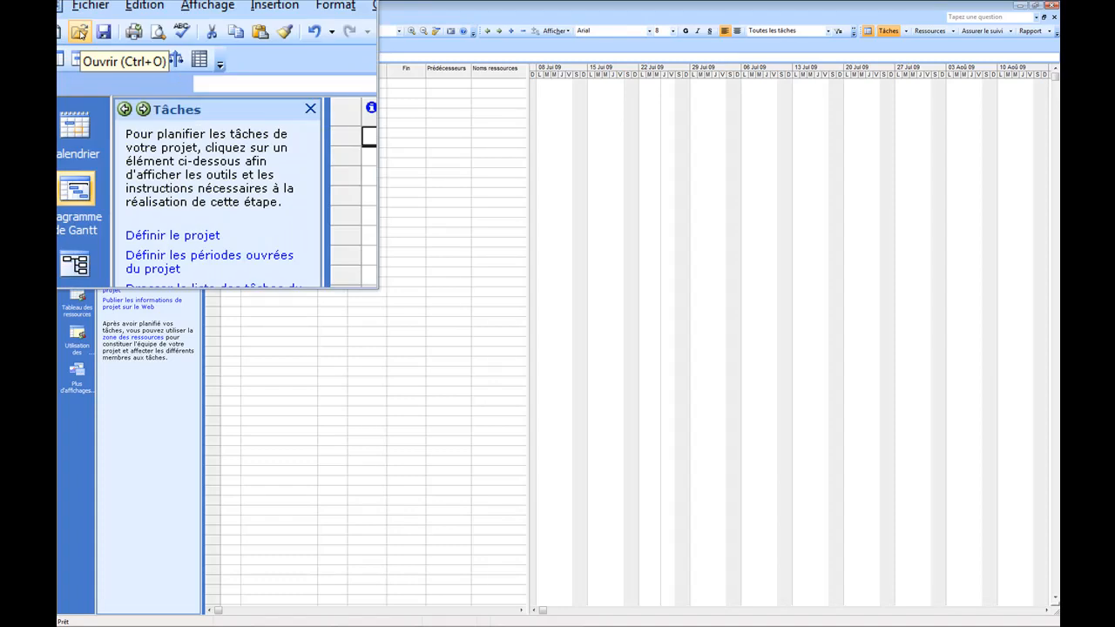
Step: Open Sollicitation d'appels d'offres fournisseur.xls using the Classeur Microsoft Excel (*.xls) file type filter
click(79, 31)
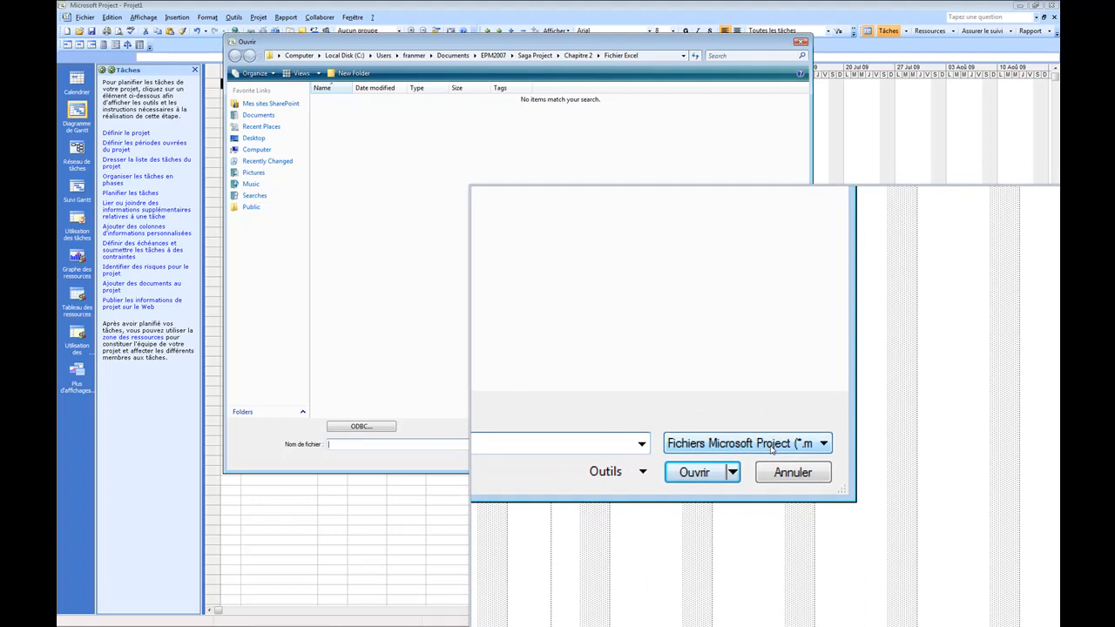
click(770, 446)
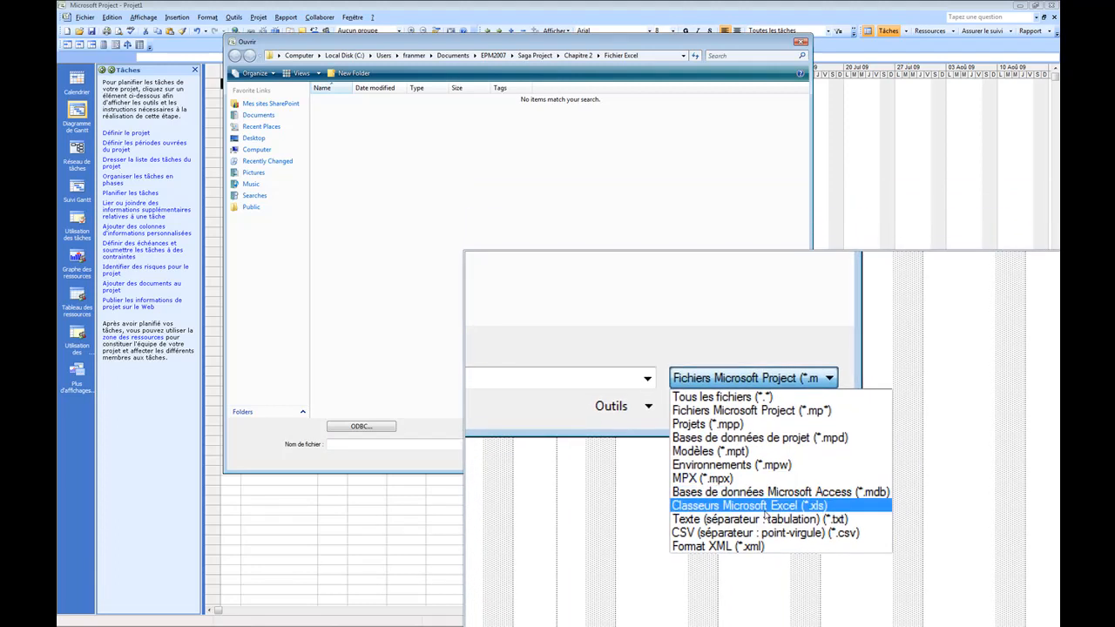
click(765, 509)
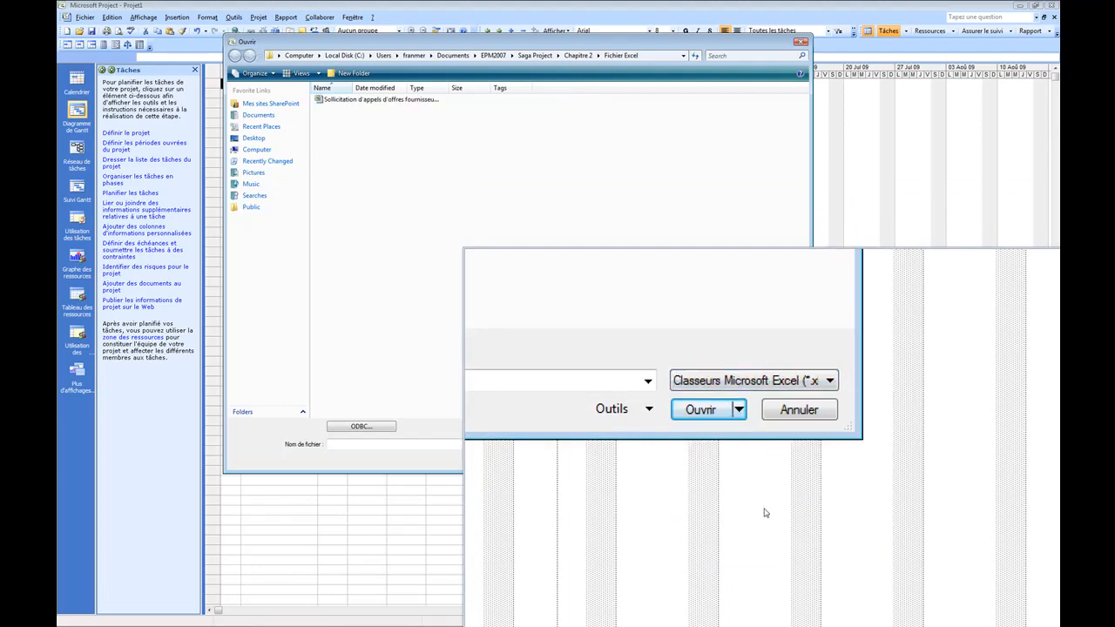
click(373, 103)
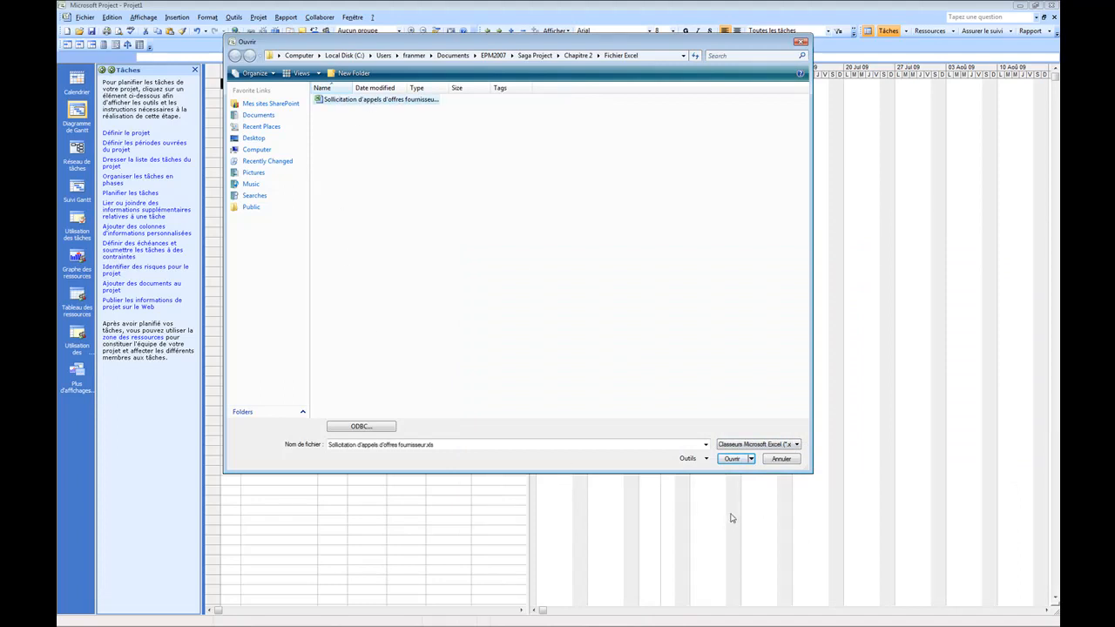
click(734, 460)
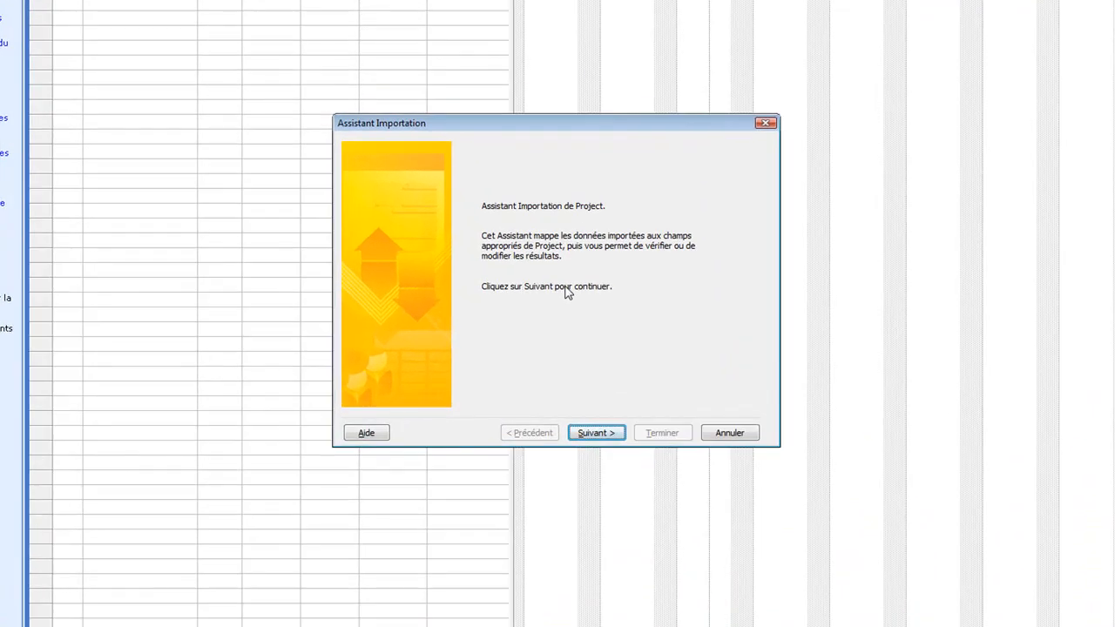
Step: Create a new mapping that imports resource data as a new project
click(597, 436)
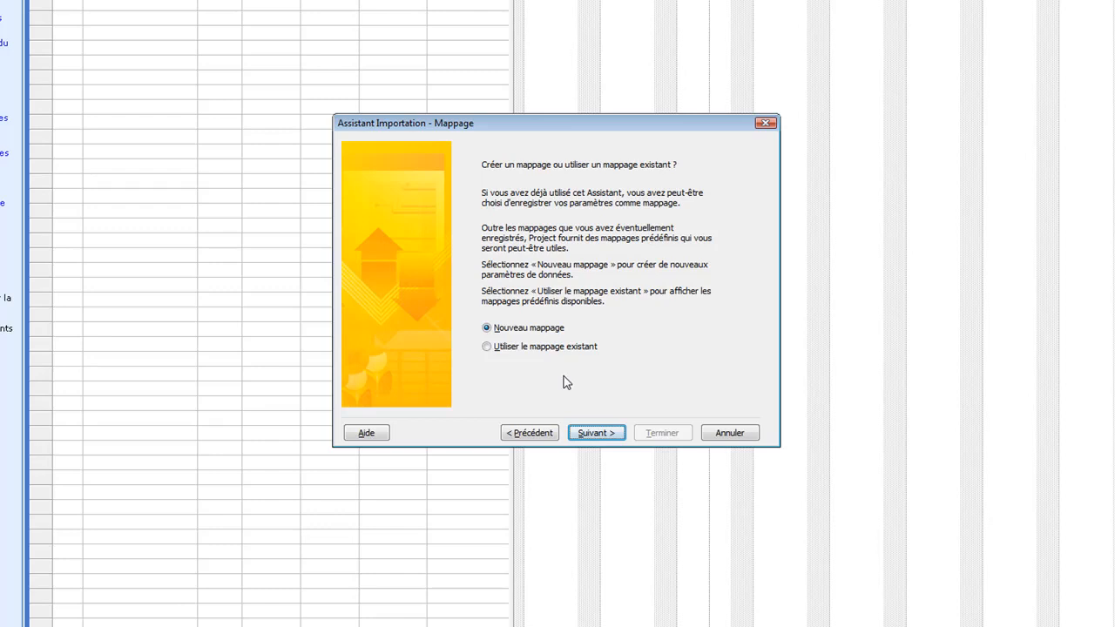
click(601, 438)
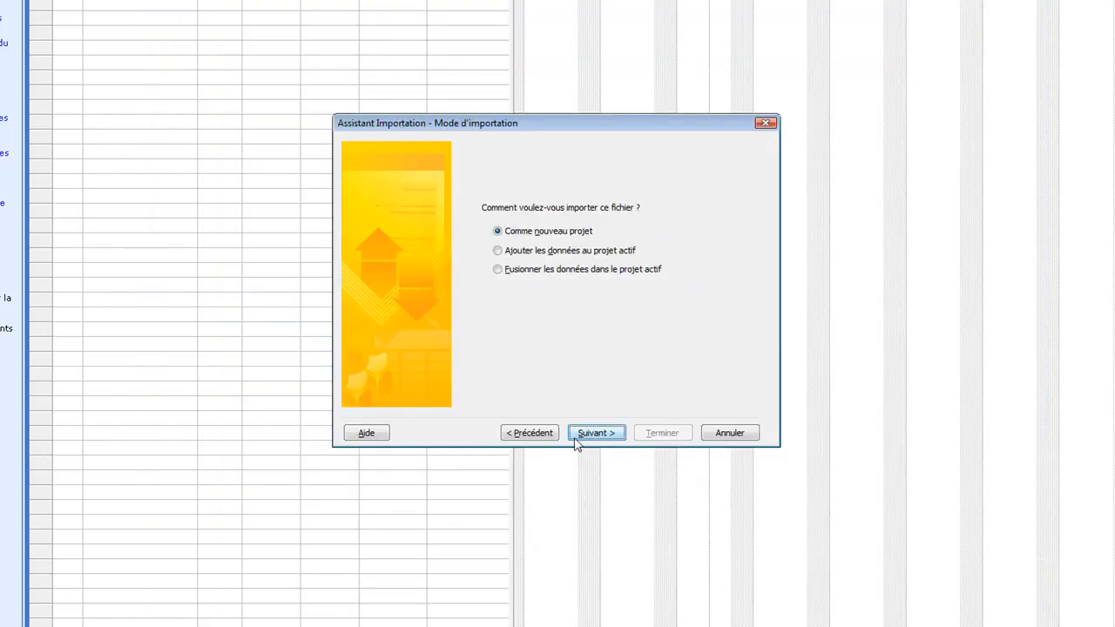
click(596, 433)
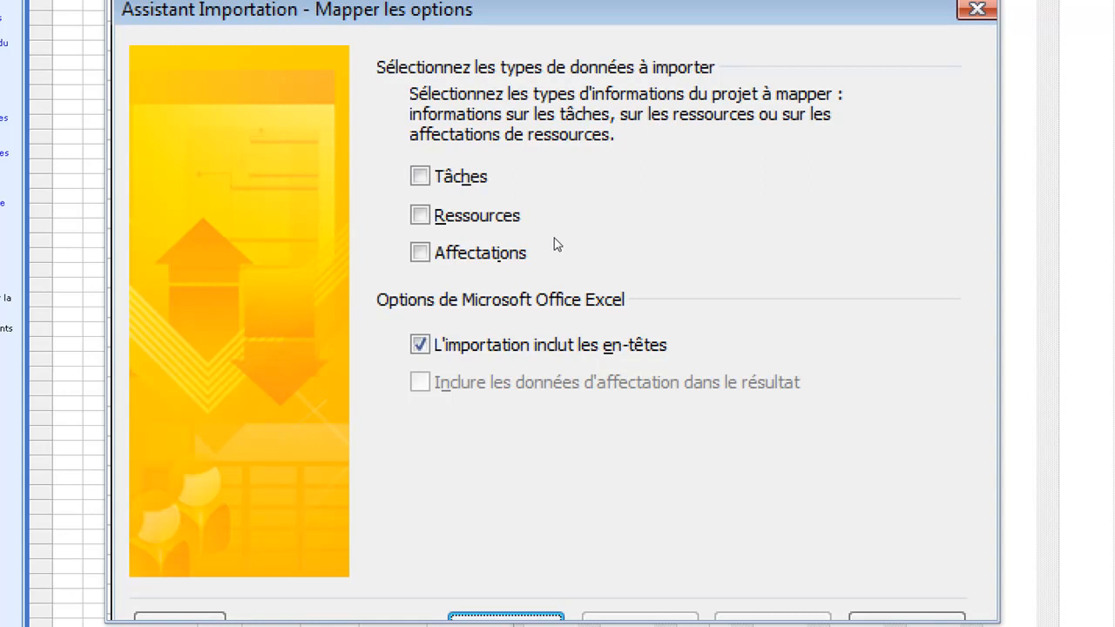
click(488, 226)
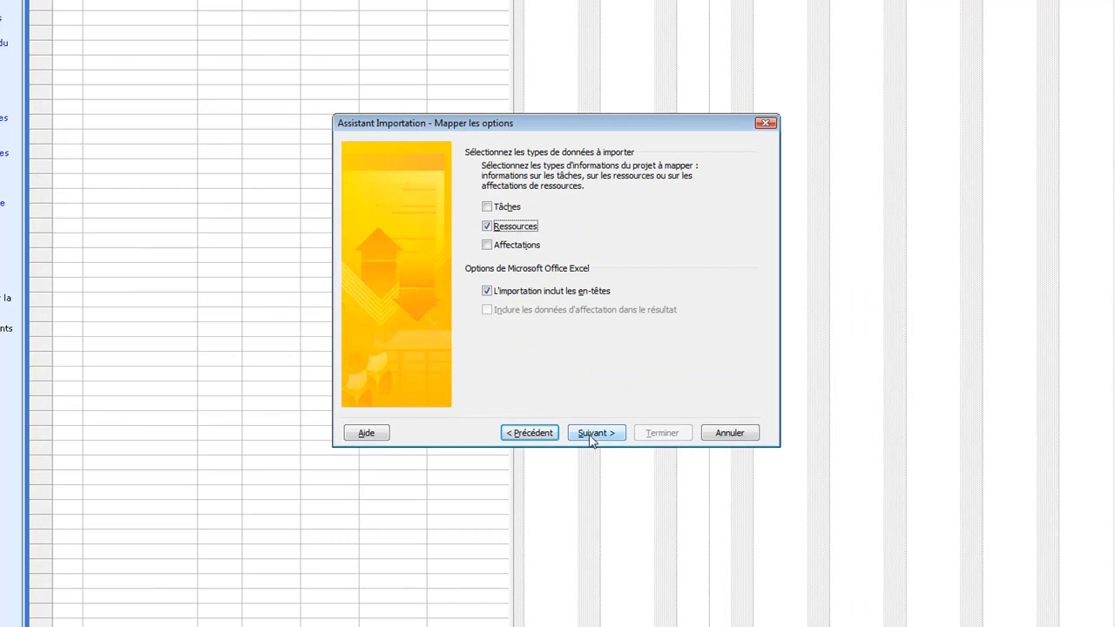
click(591, 436)
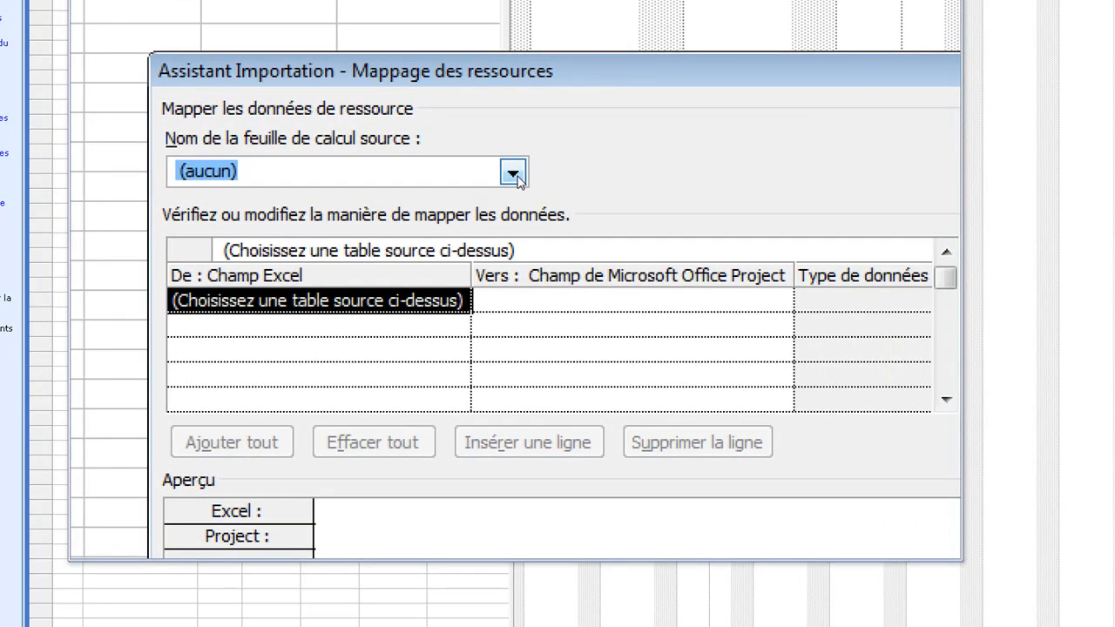
Step: Use the Ressources sheet as source, map Nom Ressources to Nom, and keep Travail_réel and Coût mapped
click(513, 173)
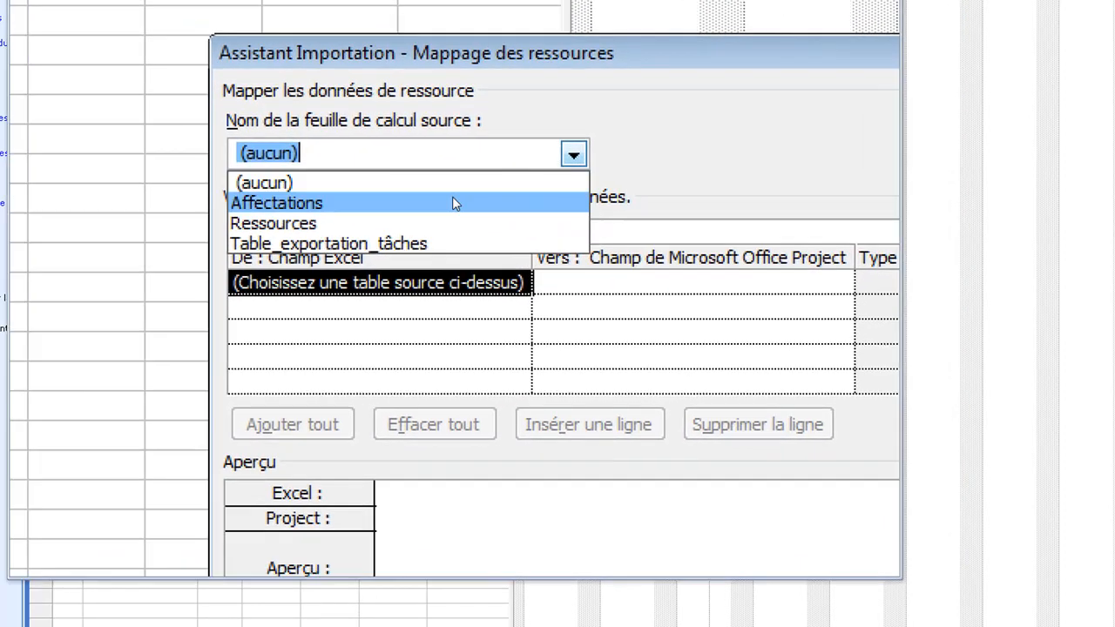
click(446, 213)
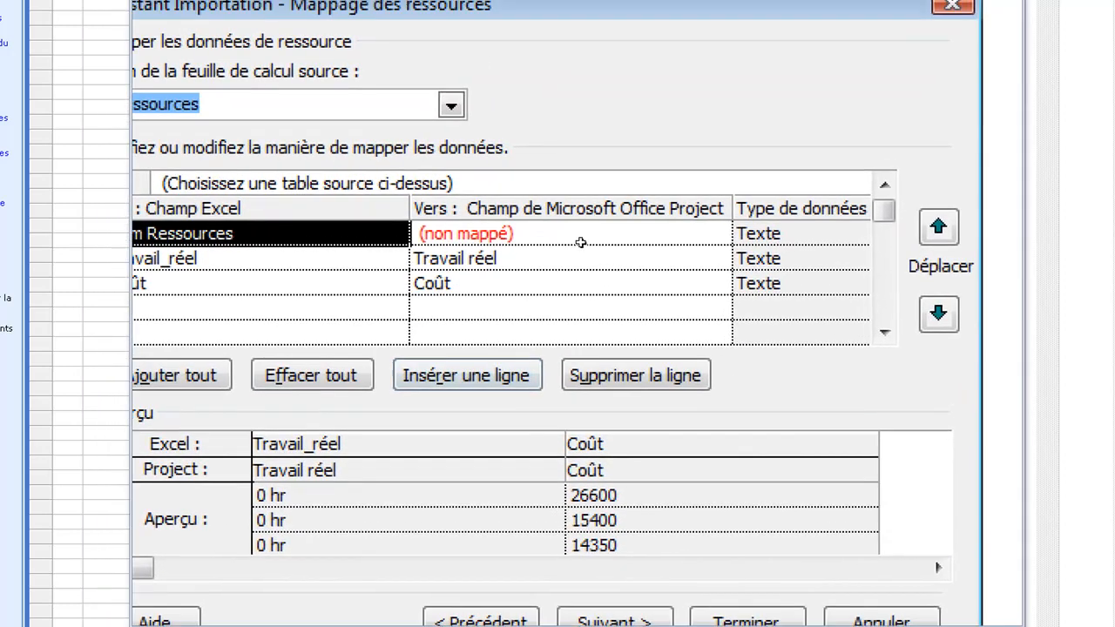
click(580, 242)
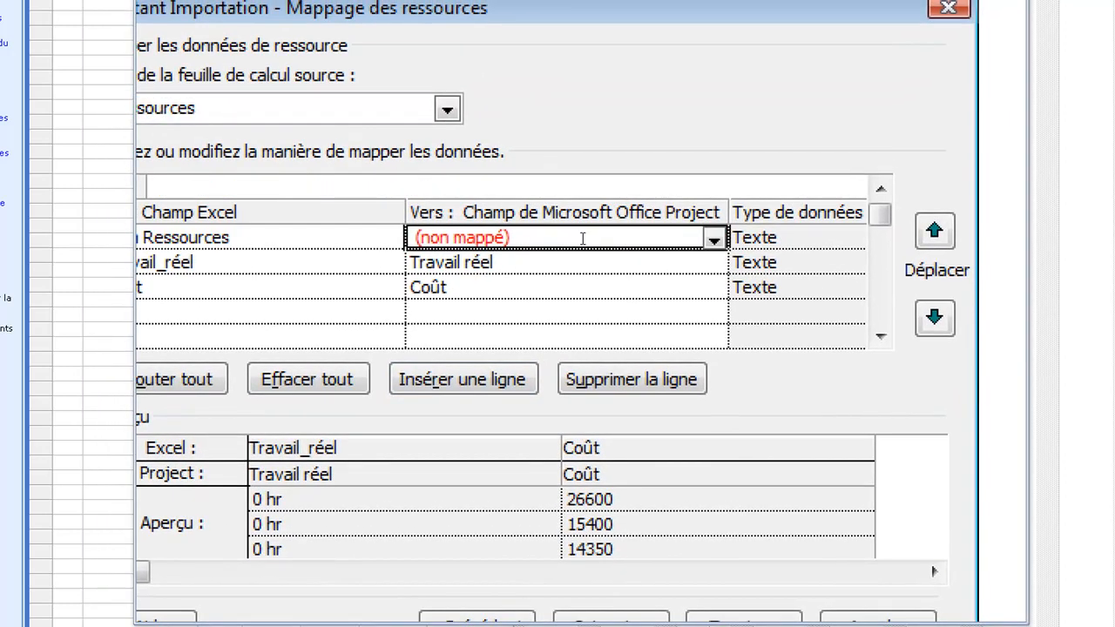
click(659, 237)
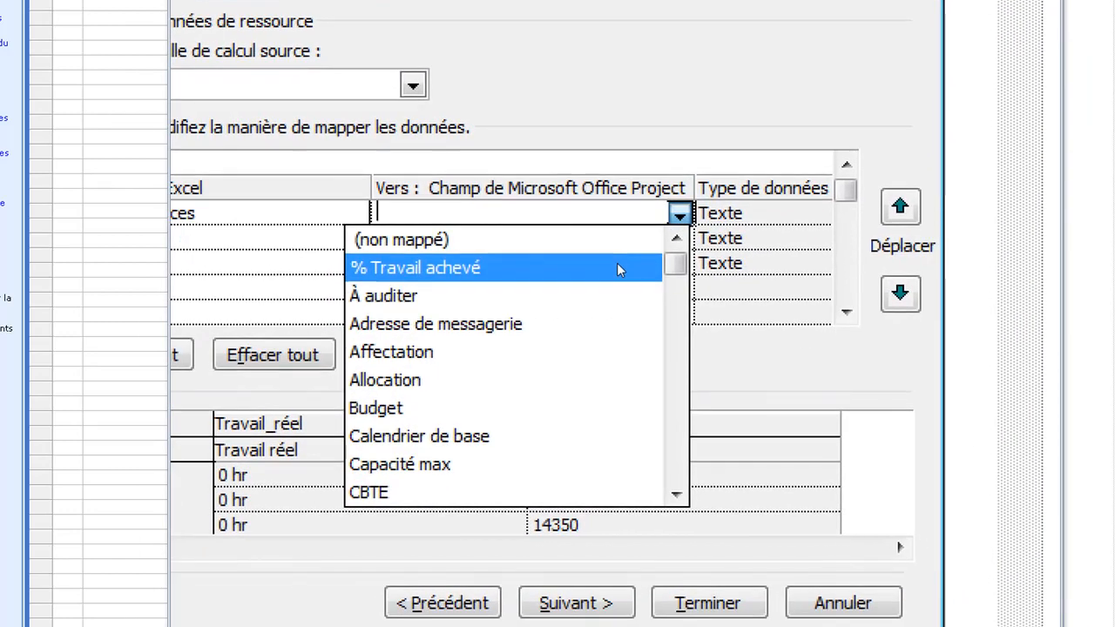
text(n)
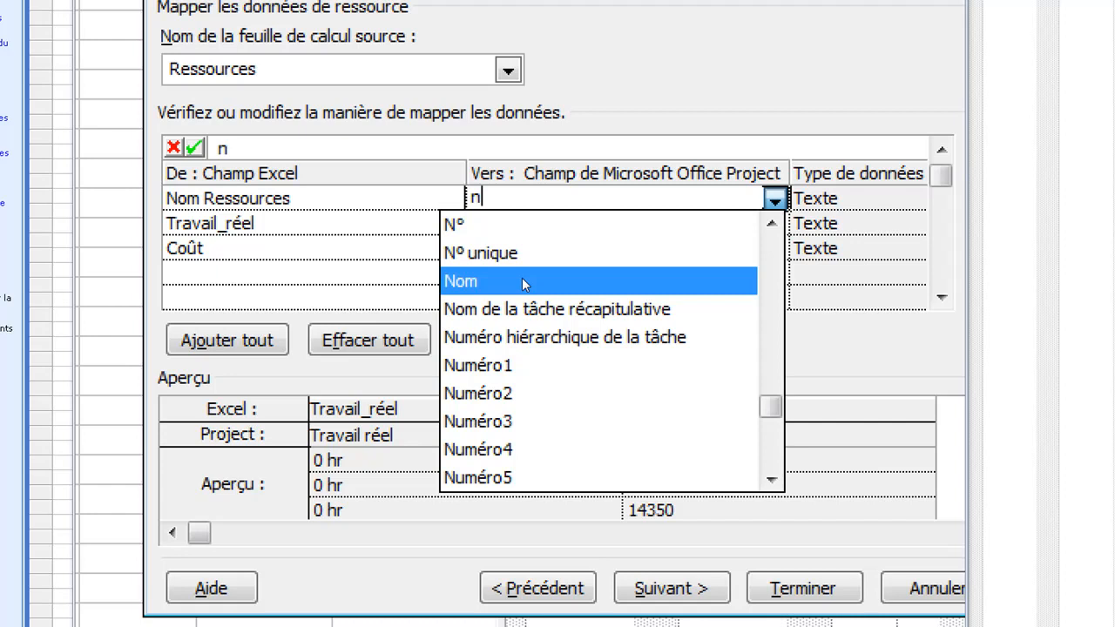
click(521, 280)
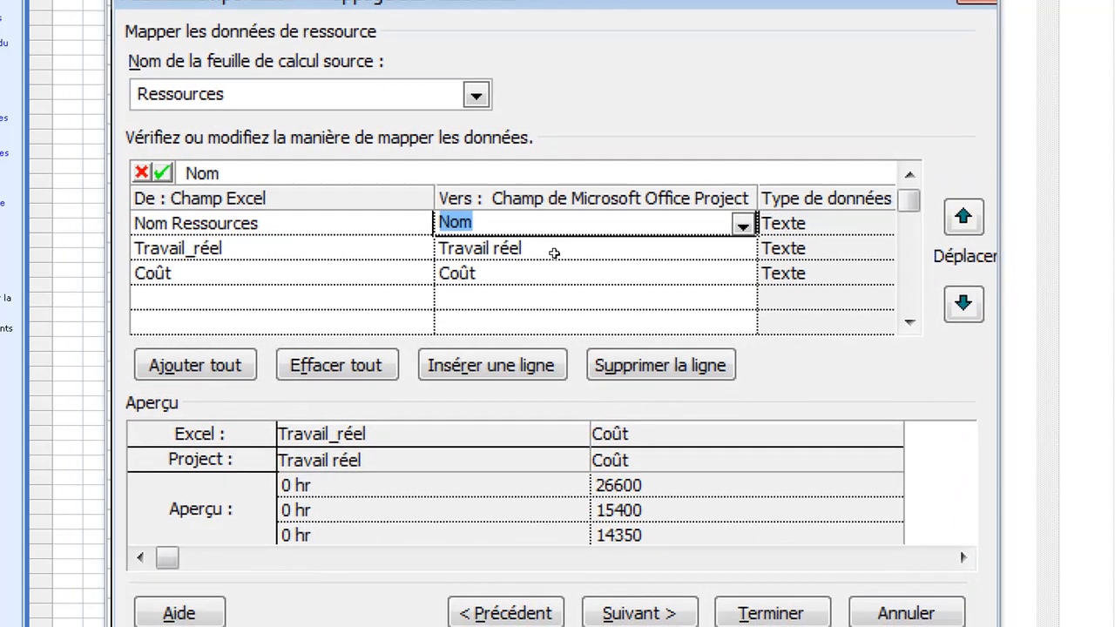
click(529, 223)
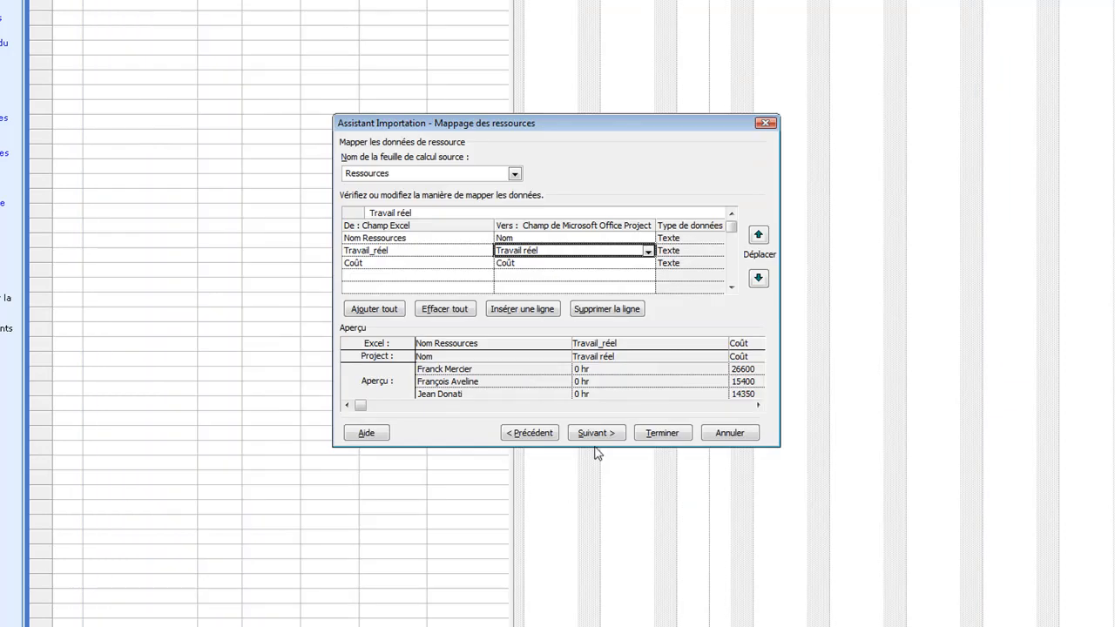
click(660, 501)
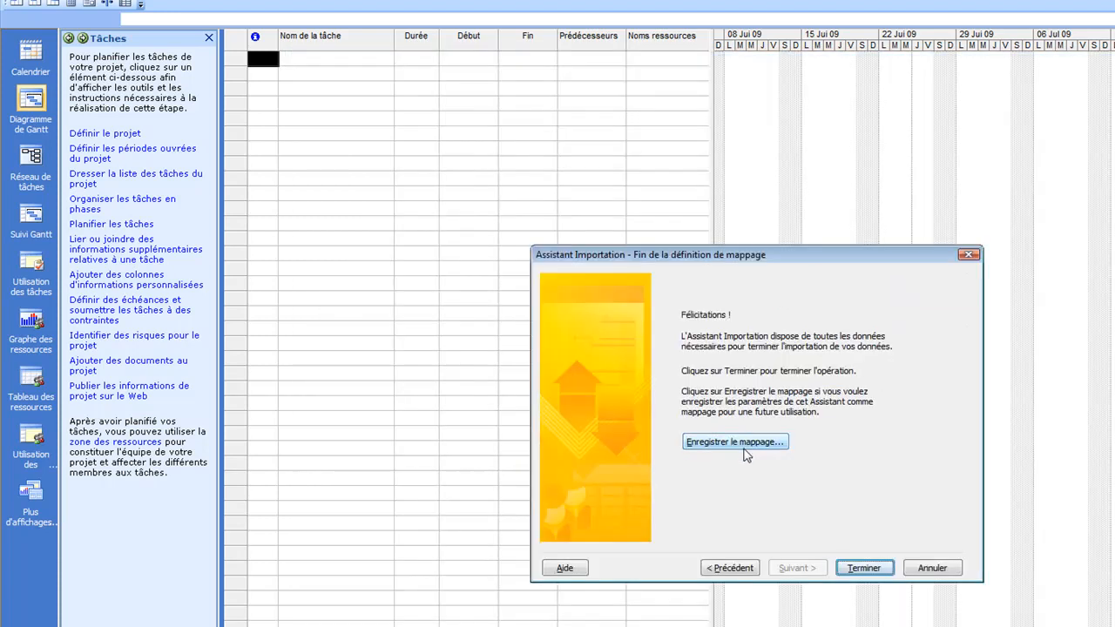
Step: Complete the resource import and view the three resources in the resource sheet
click(862, 570)
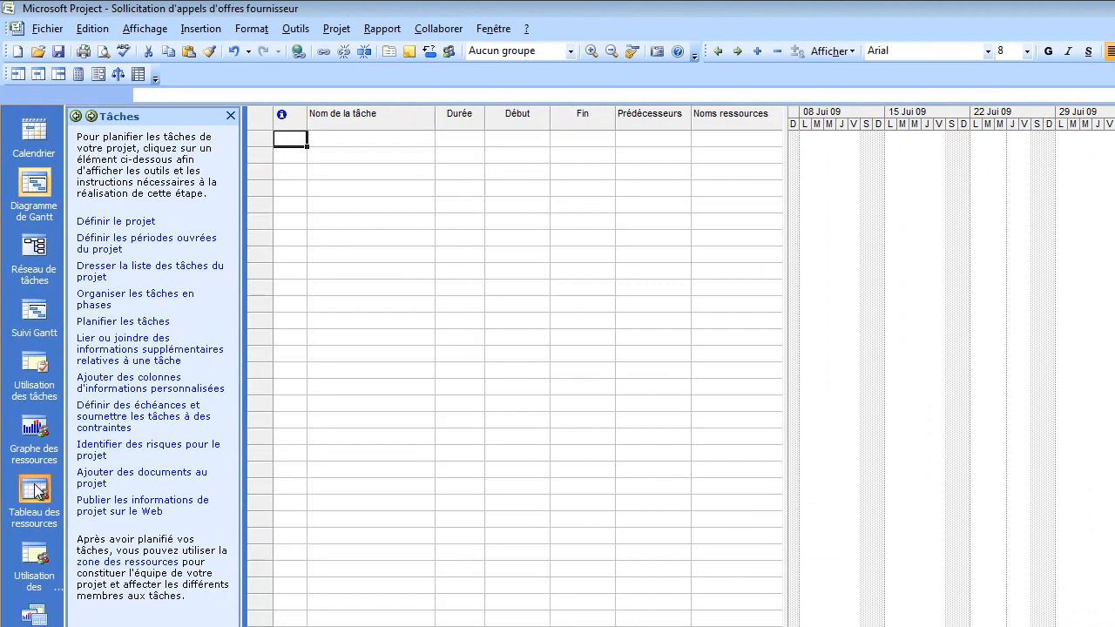
click(36, 491)
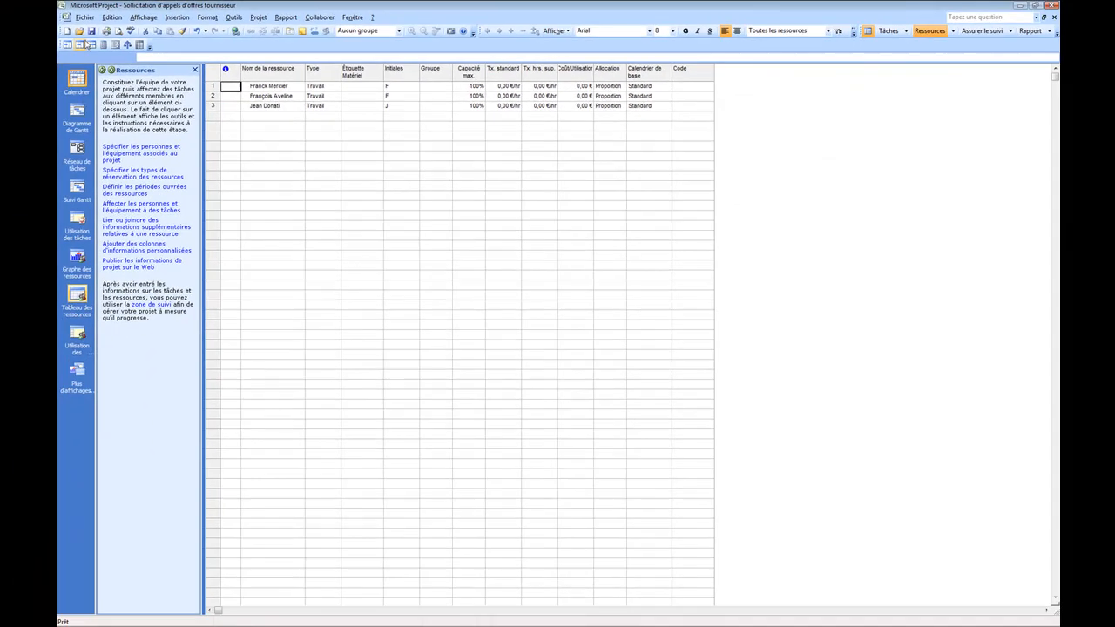
click(48, 28)
Step: Open the exported Excel workbook, filtering the file list to Excel workbooks
click(101, 41)
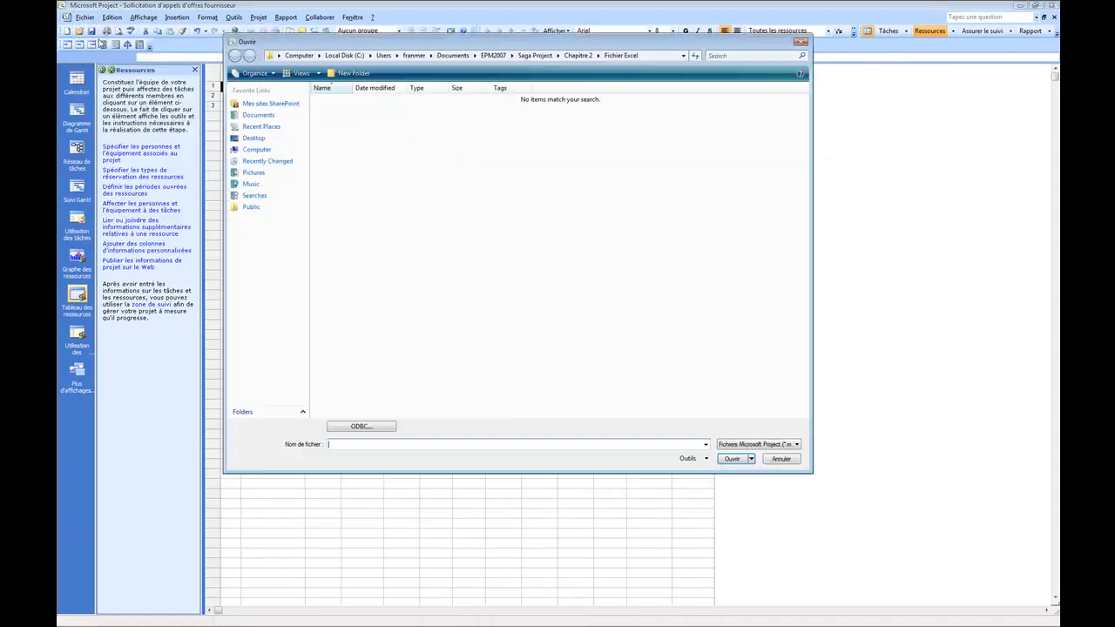
click(798, 447)
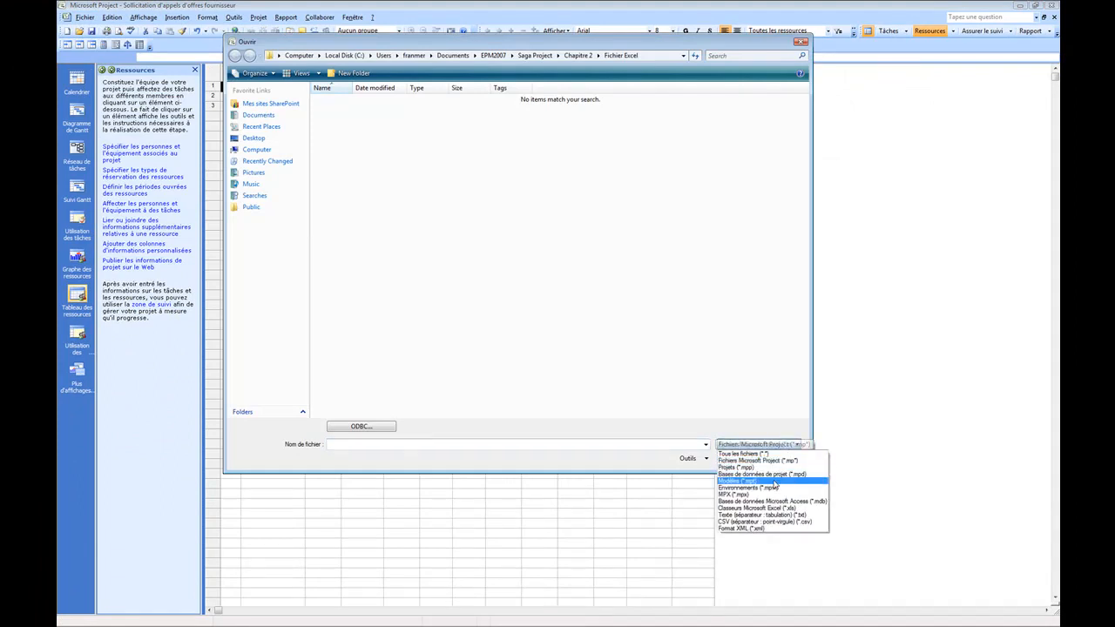
click(780, 513)
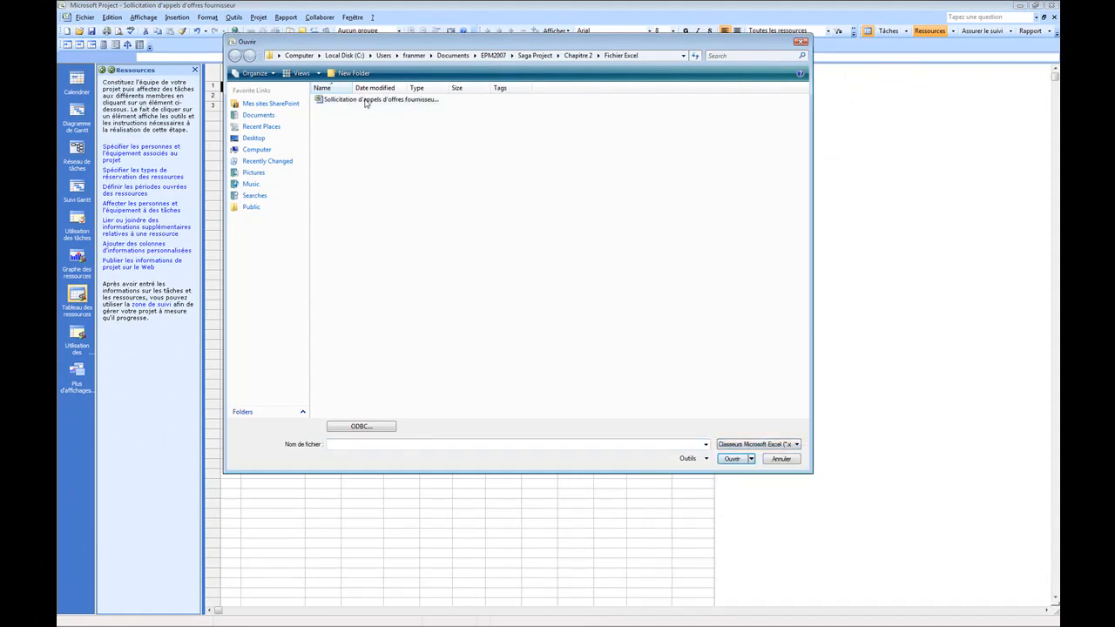
double_click(365, 102)
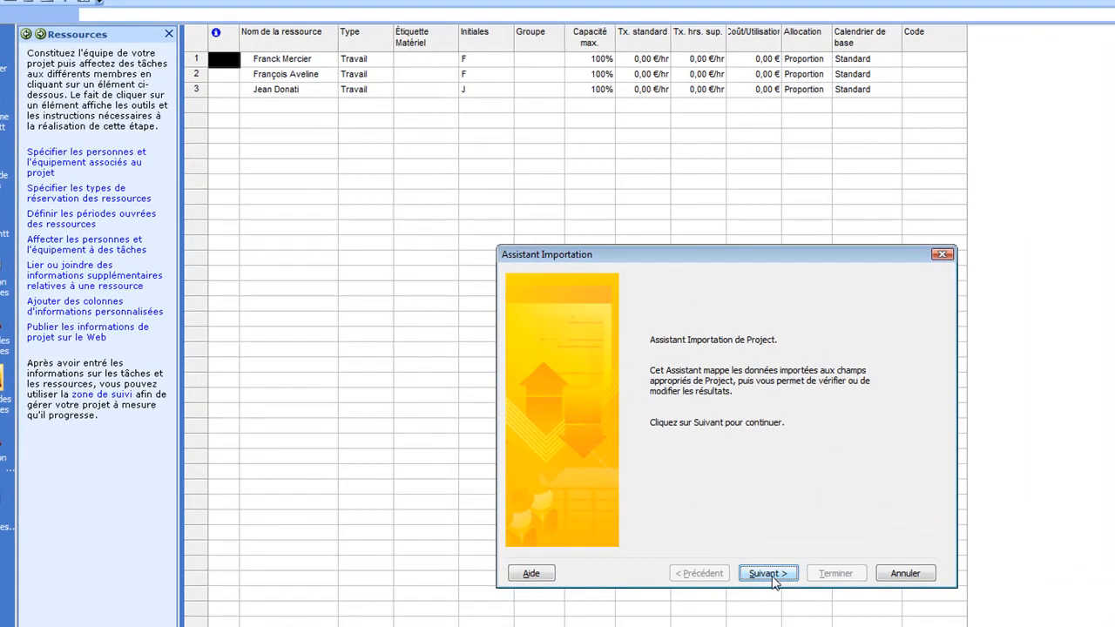
Step: Set the import to append task data to the active project
click(770, 576)
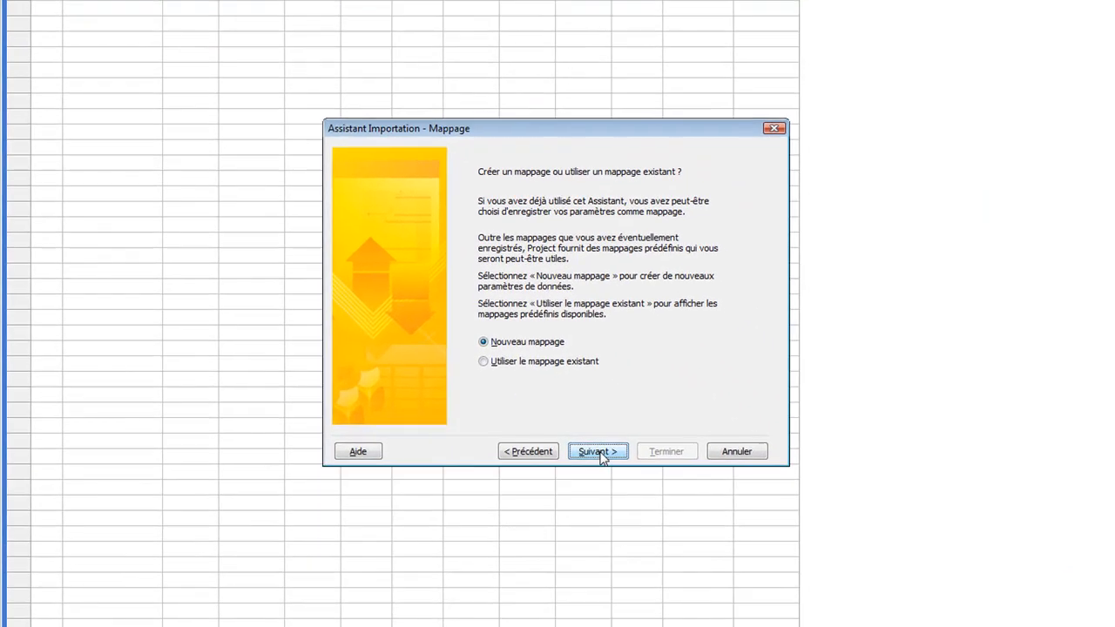
click(598, 453)
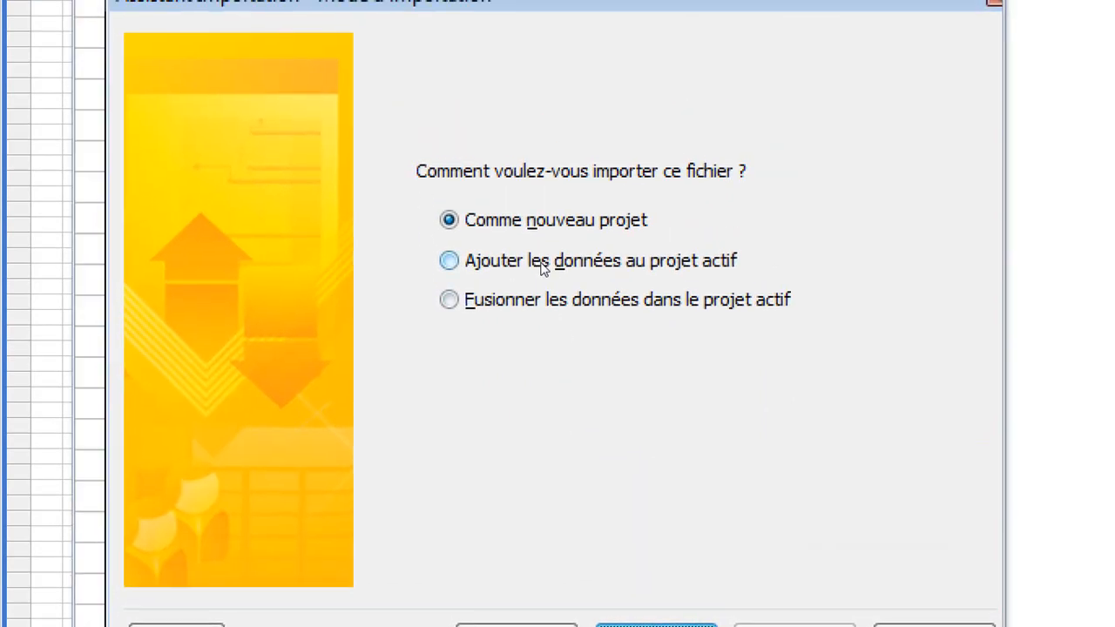
click(540, 263)
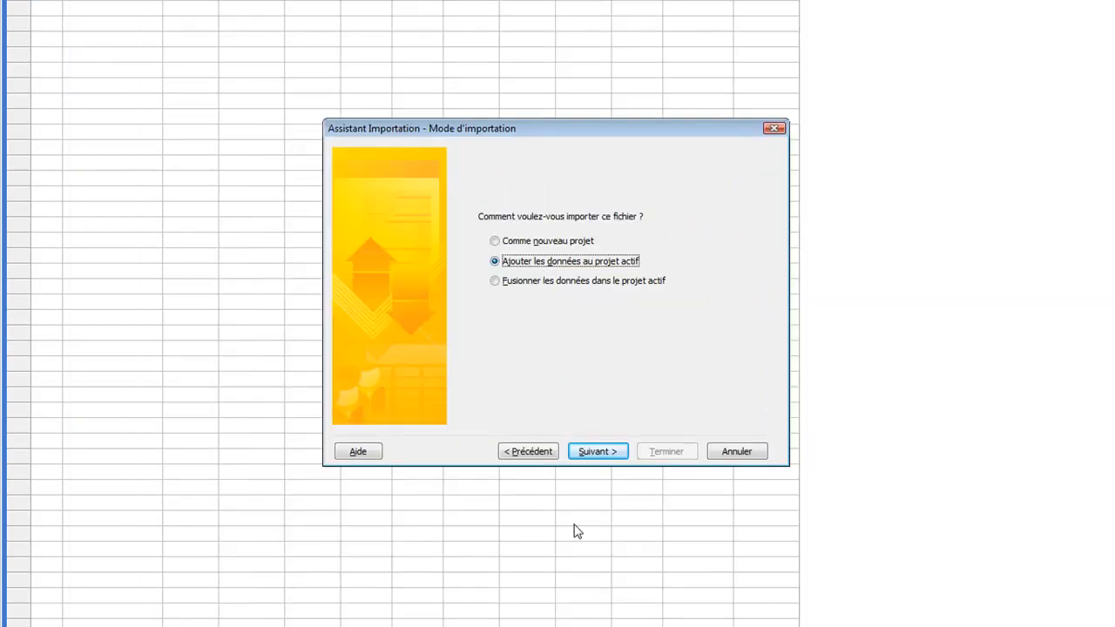
click(655, 625)
click(483, 216)
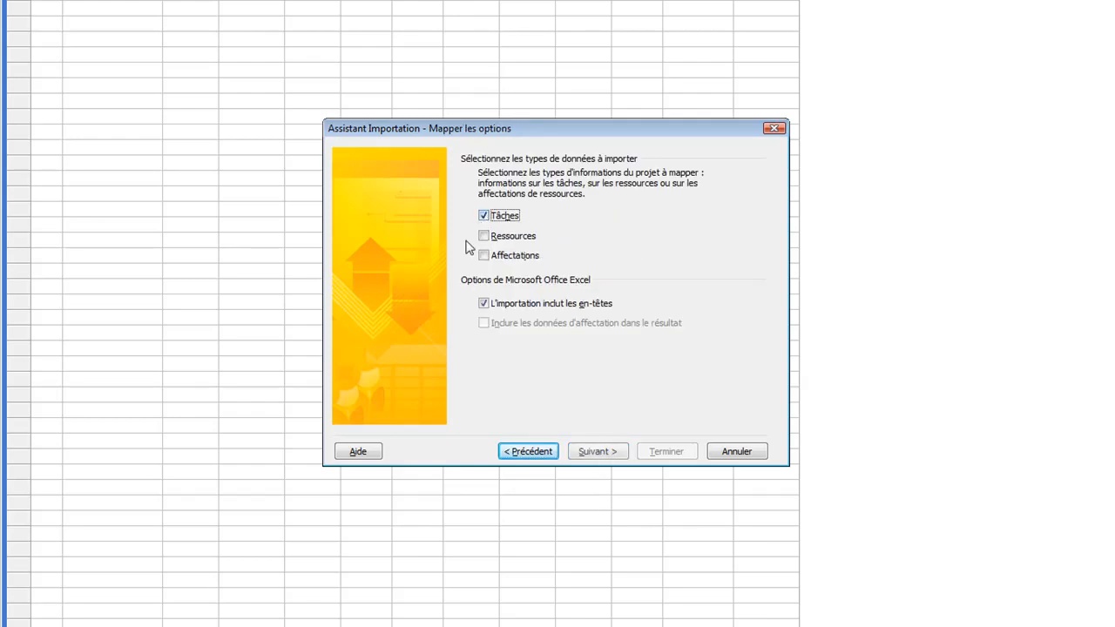
click(600, 452)
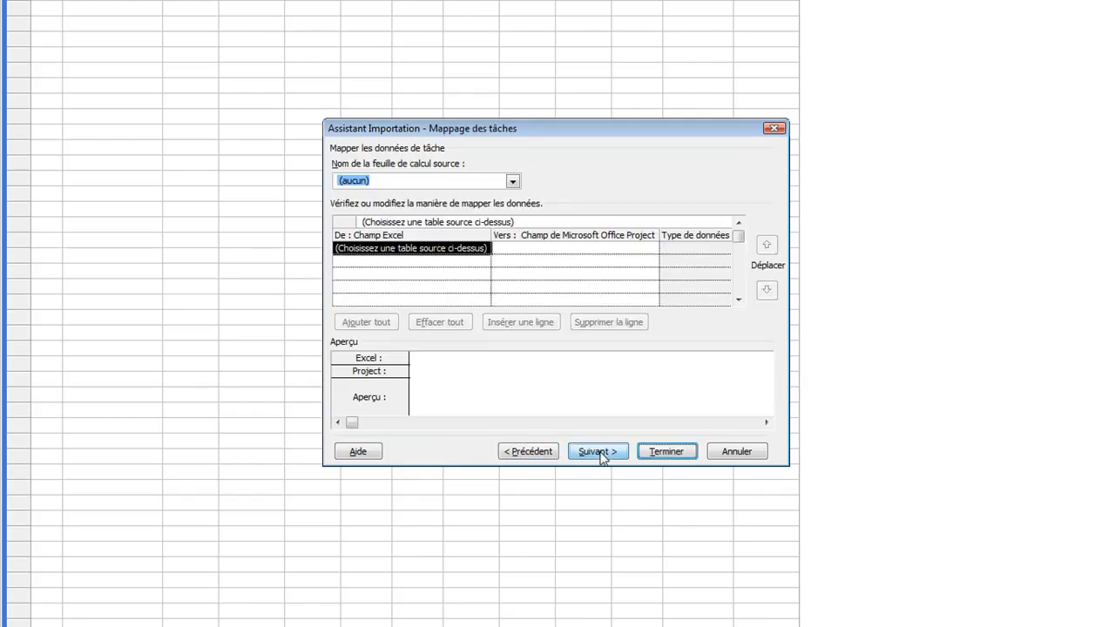
Step: Select Table_exportation_tâches as the source sheet for the task mapping
click(512, 181)
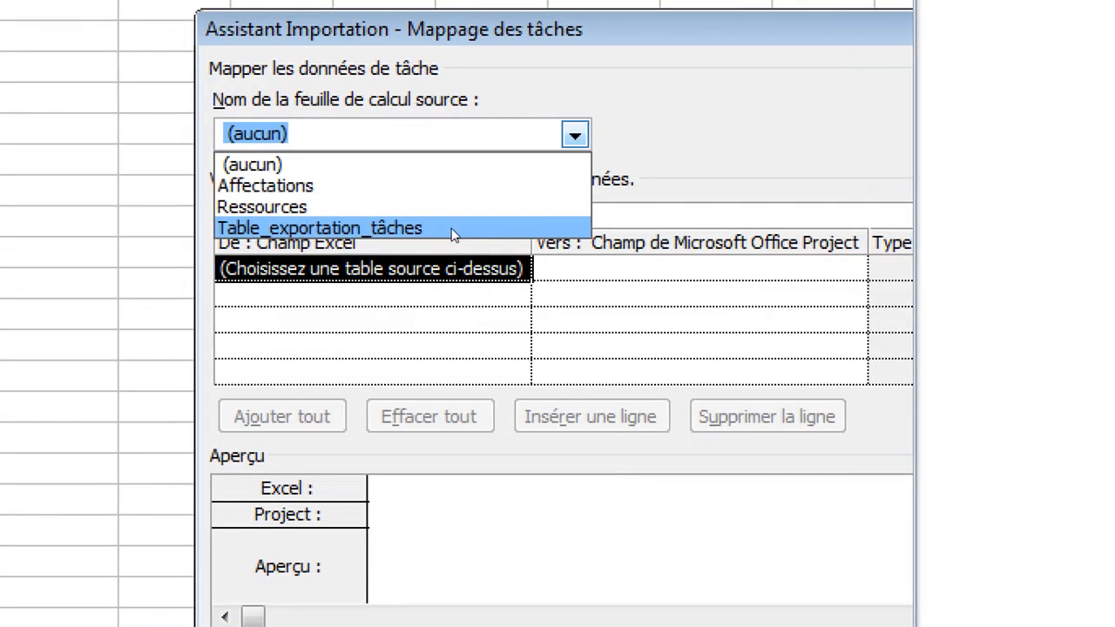
click(452, 229)
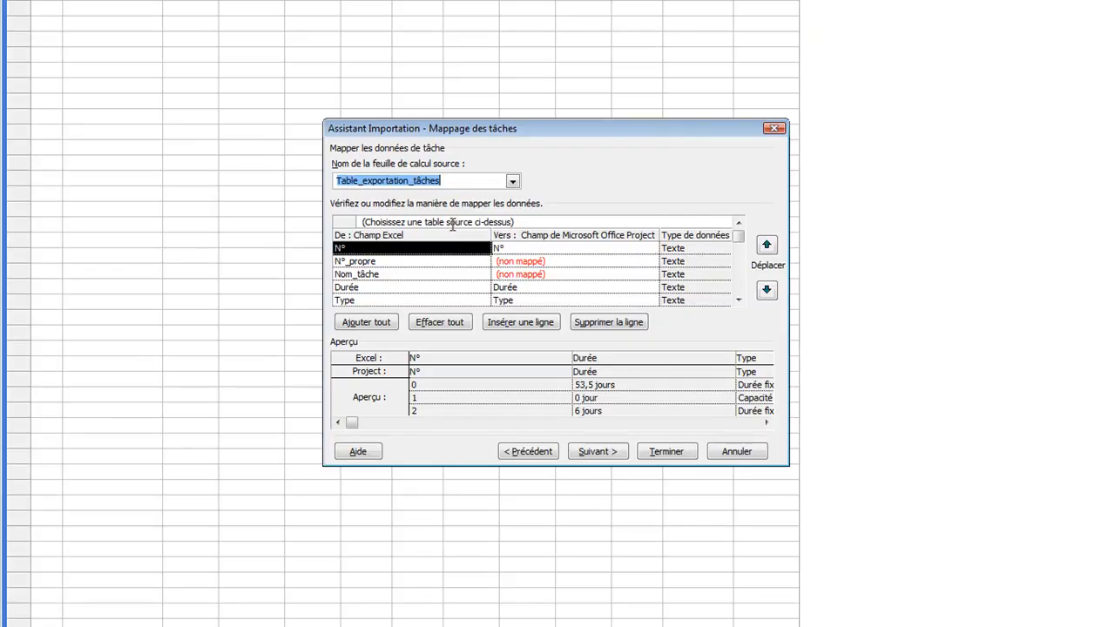
click(738, 300)
click(738, 300)
click(738, 300)
click(738, 222)
click(738, 222)
click(739, 222)
Step: Map the N°_propre column to the N° unique field
click(648, 261)
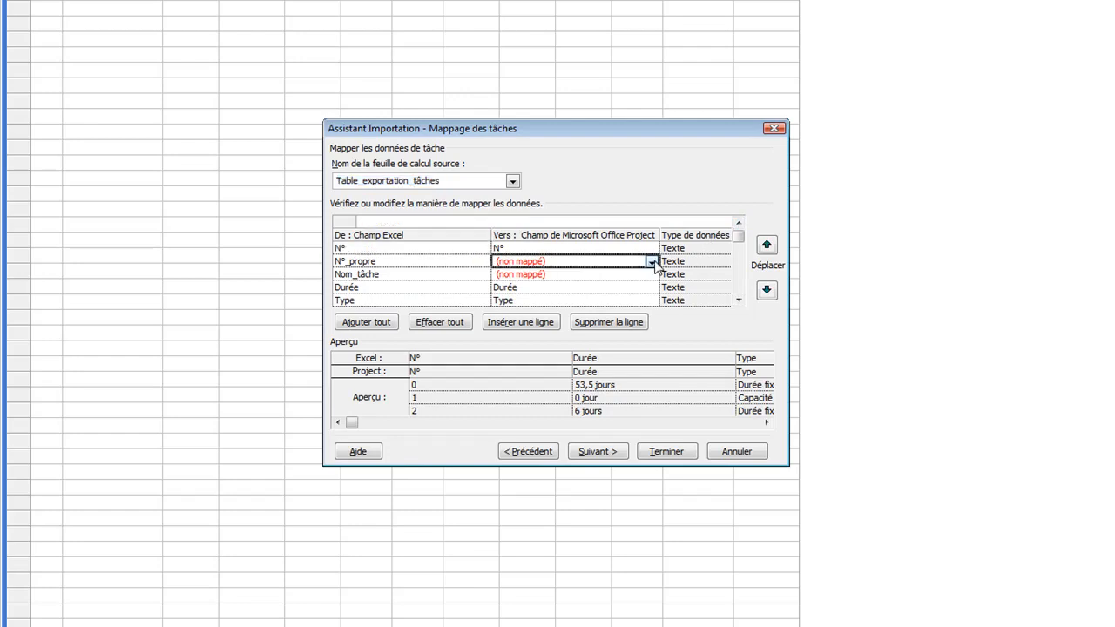
click(651, 261)
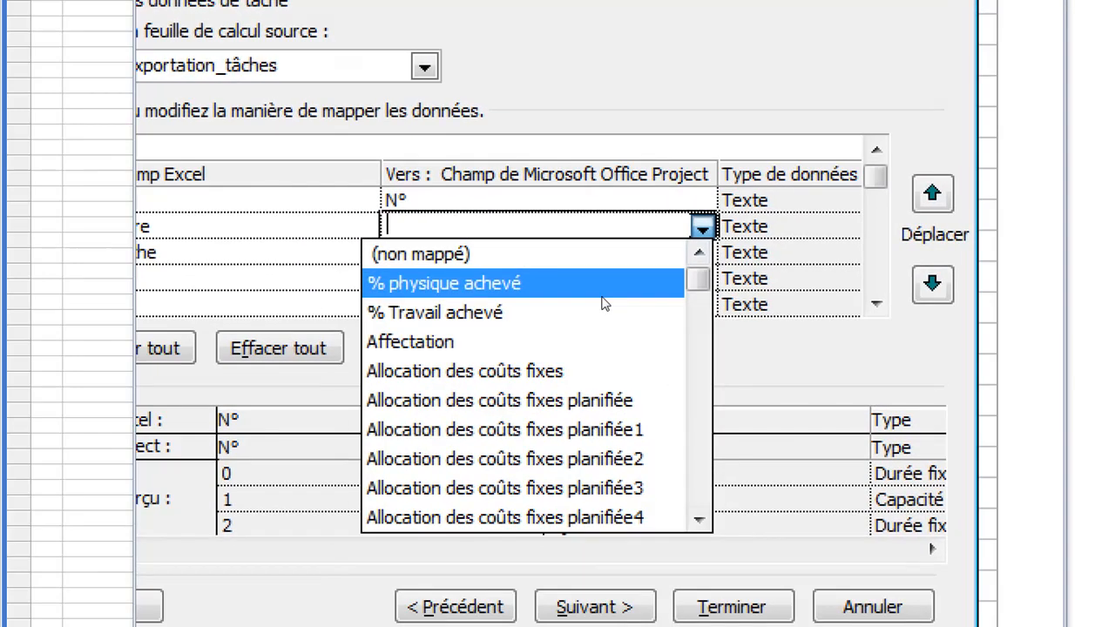
text(n)
click(531, 286)
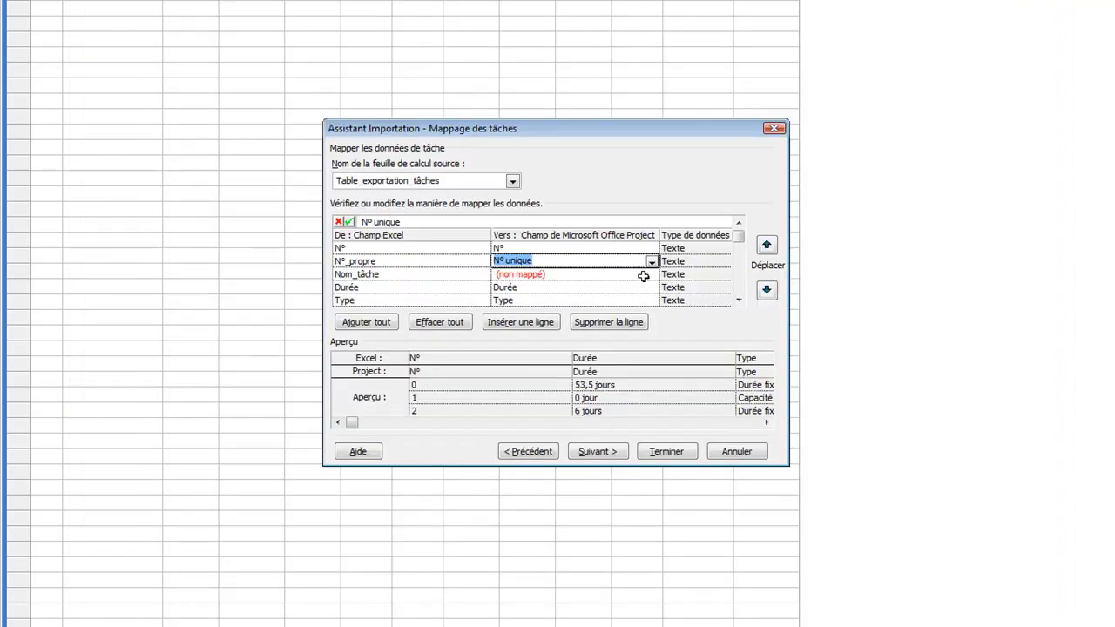
Step: Map Nom_tâche to the Nom field and complete the task import
click(734, 273)
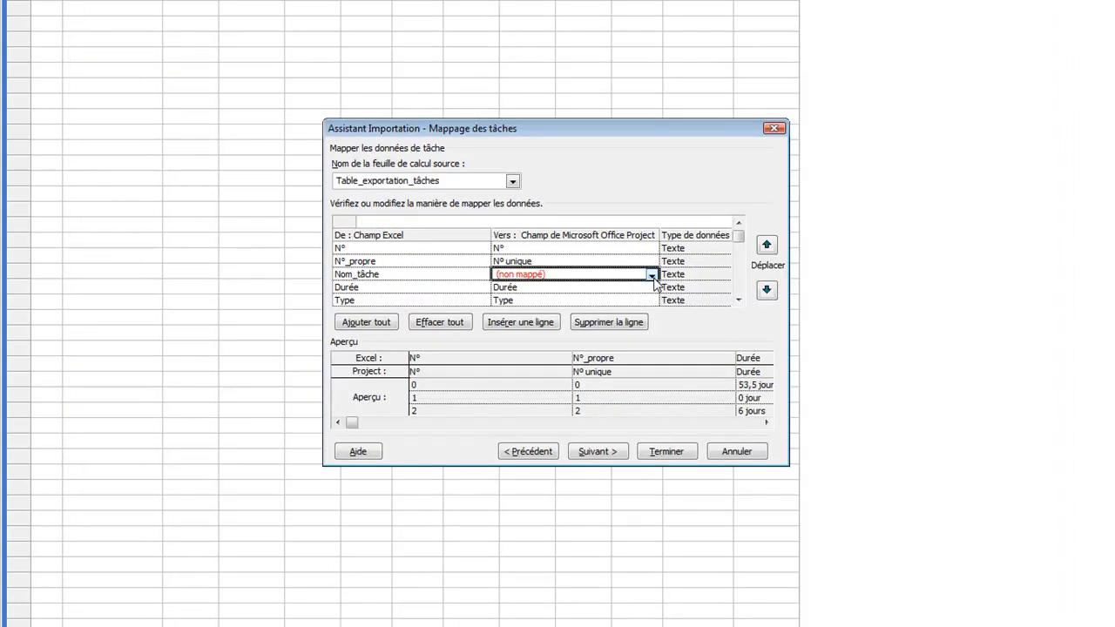
click(748, 274)
text(n)
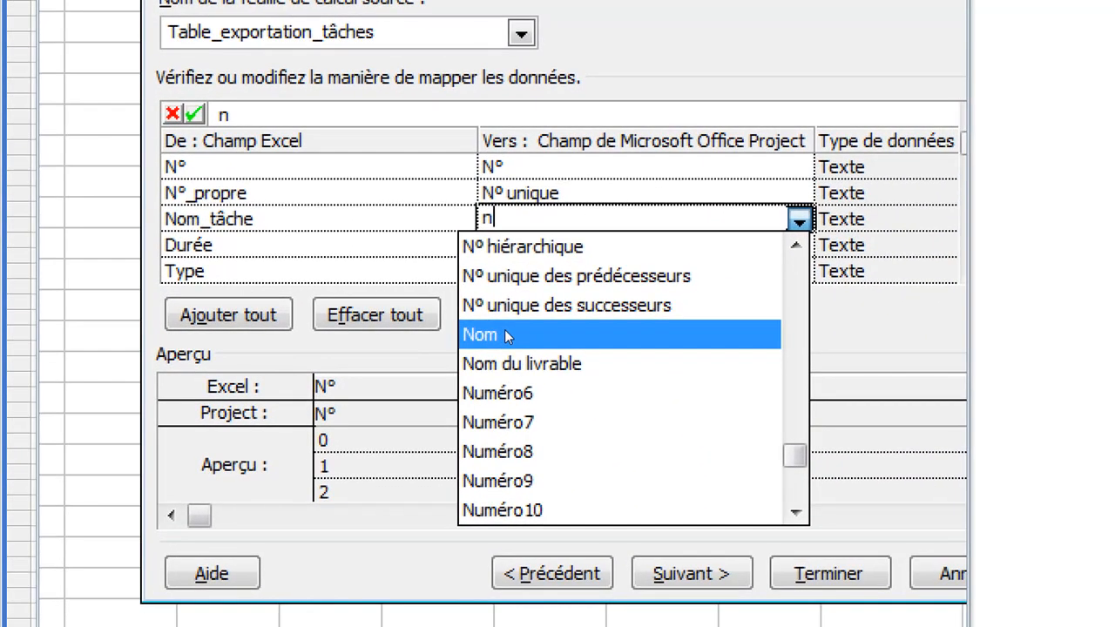
click(505, 334)
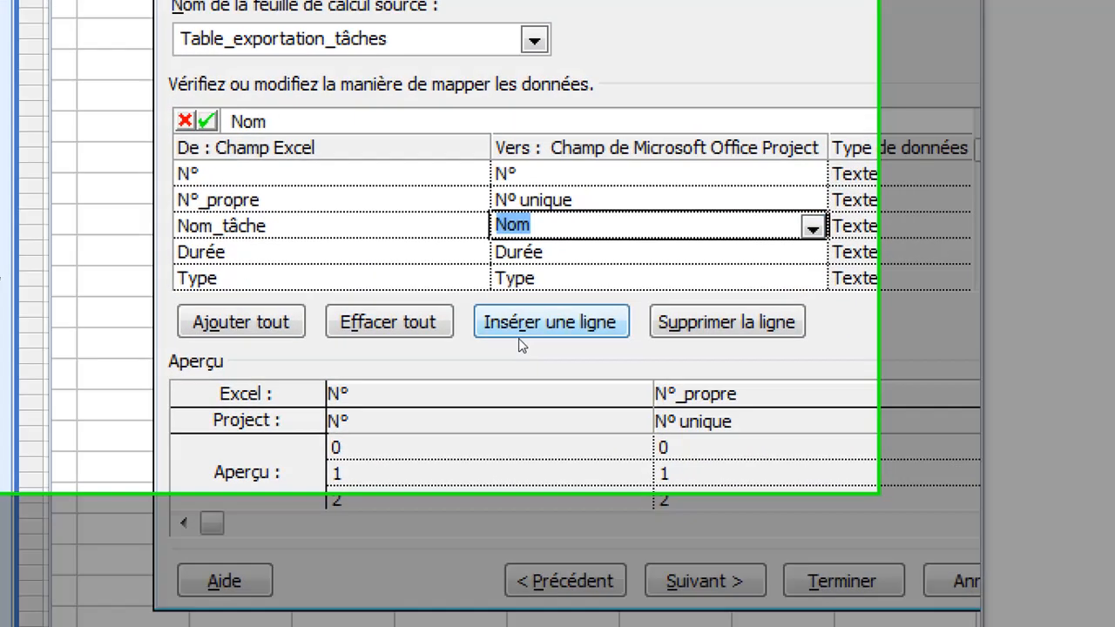
click(558, 252)
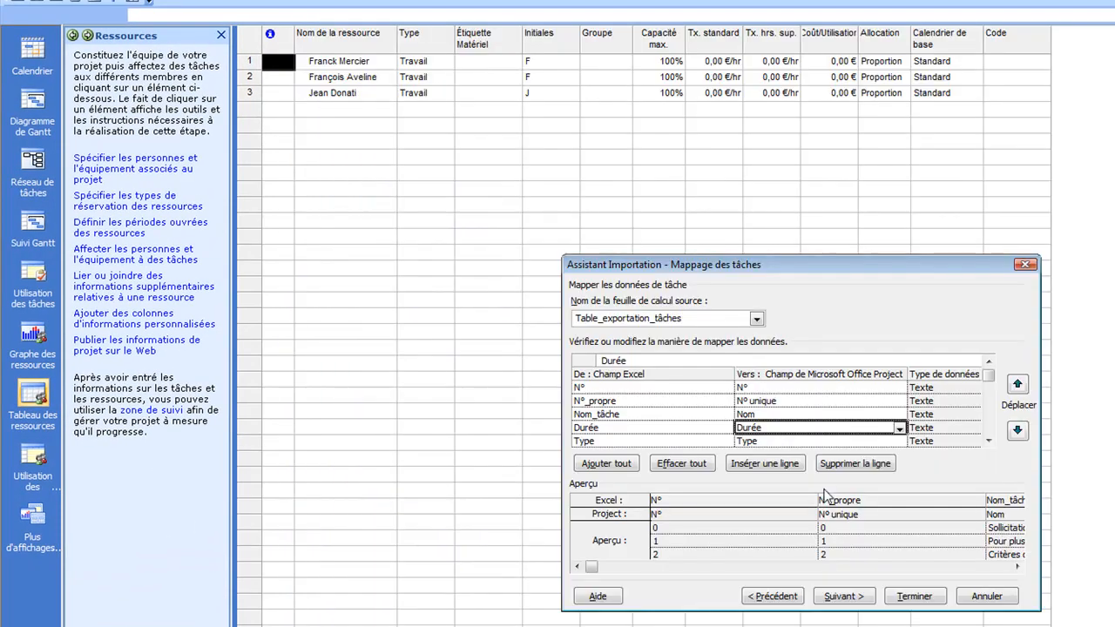
click(1016, 566)
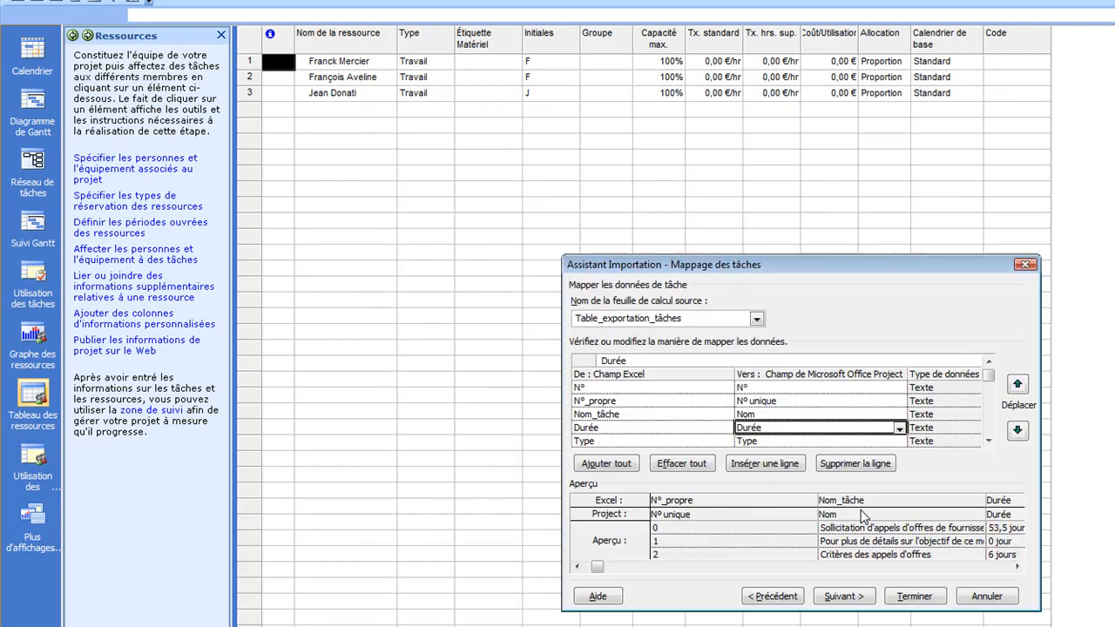
click(913, 596)
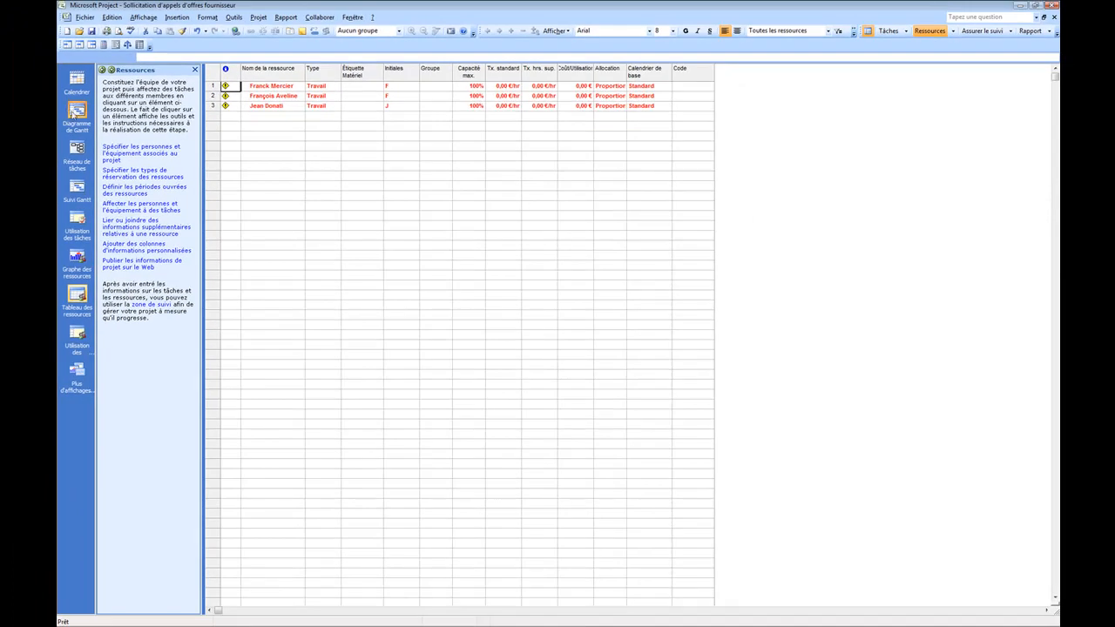
Step: Display the 49 imported tasks in the Gantt chart view
click(77, 111)
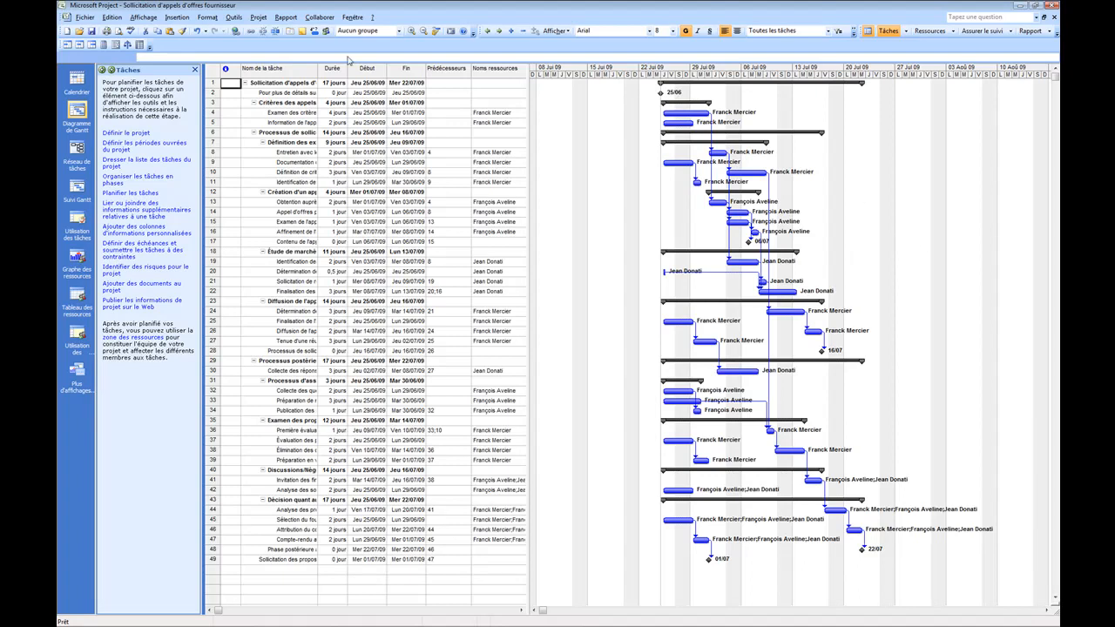
Step: Close the current project without saving and open the Sollicitation d'appels d'offres fournisseur Excel workbook
click(1054, 17)
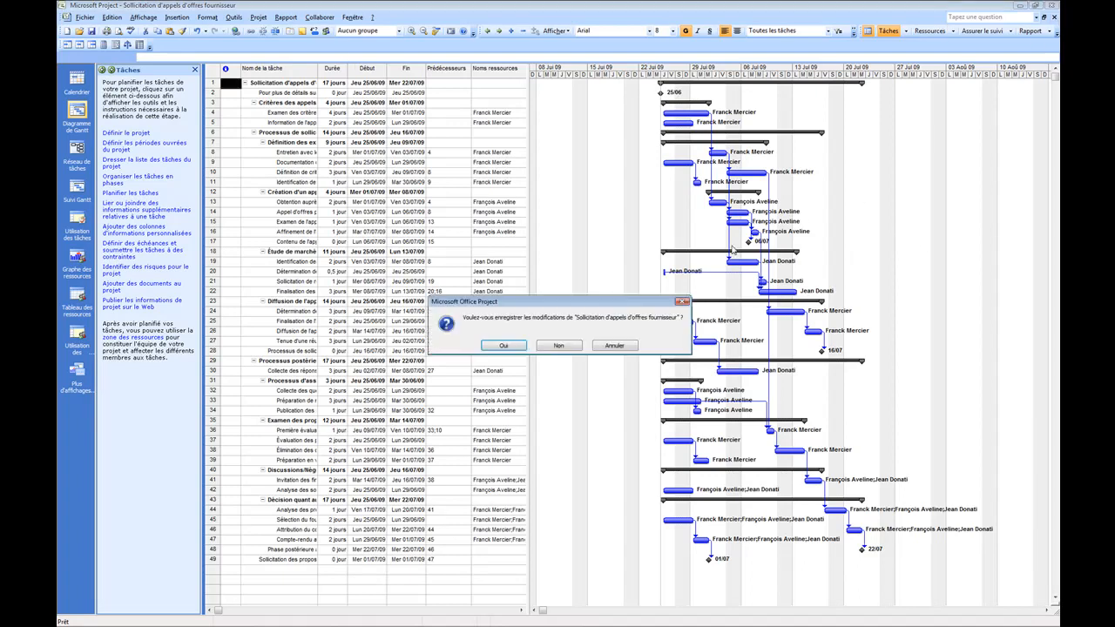
click(559, 345)
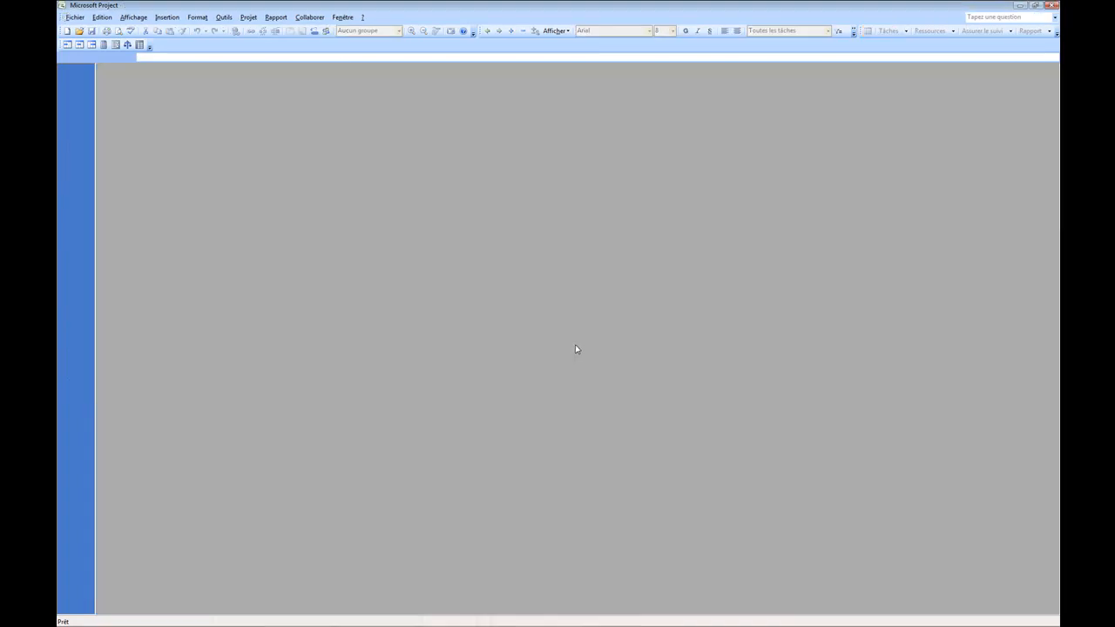
click(75, 18)
click(89, 41)
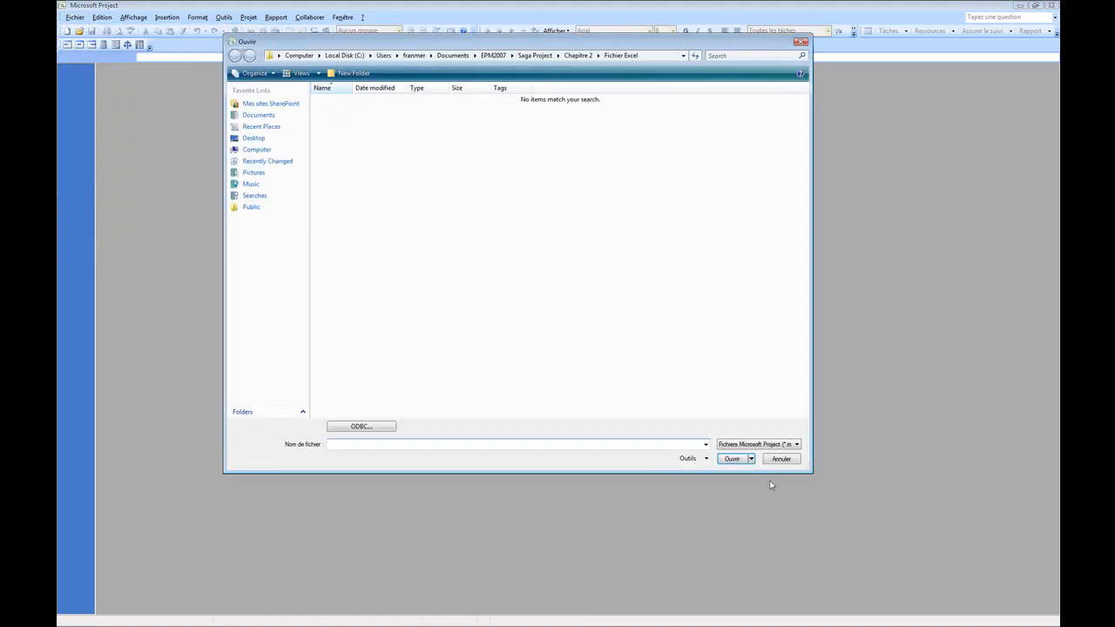
click(796, 445)
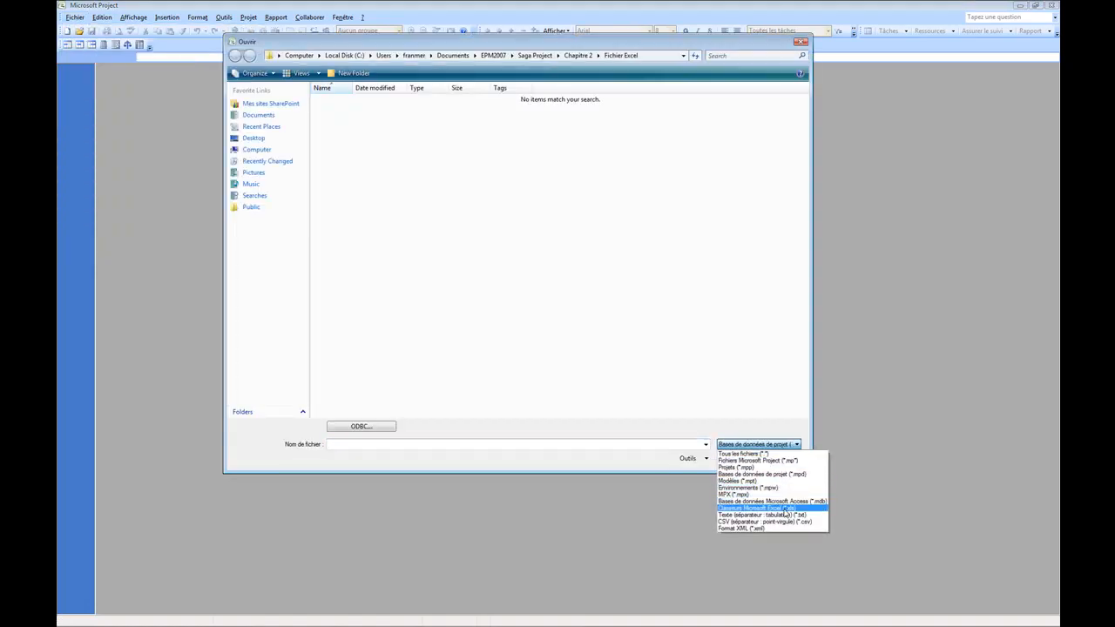
click(754, 495)
double_click(408, 101)
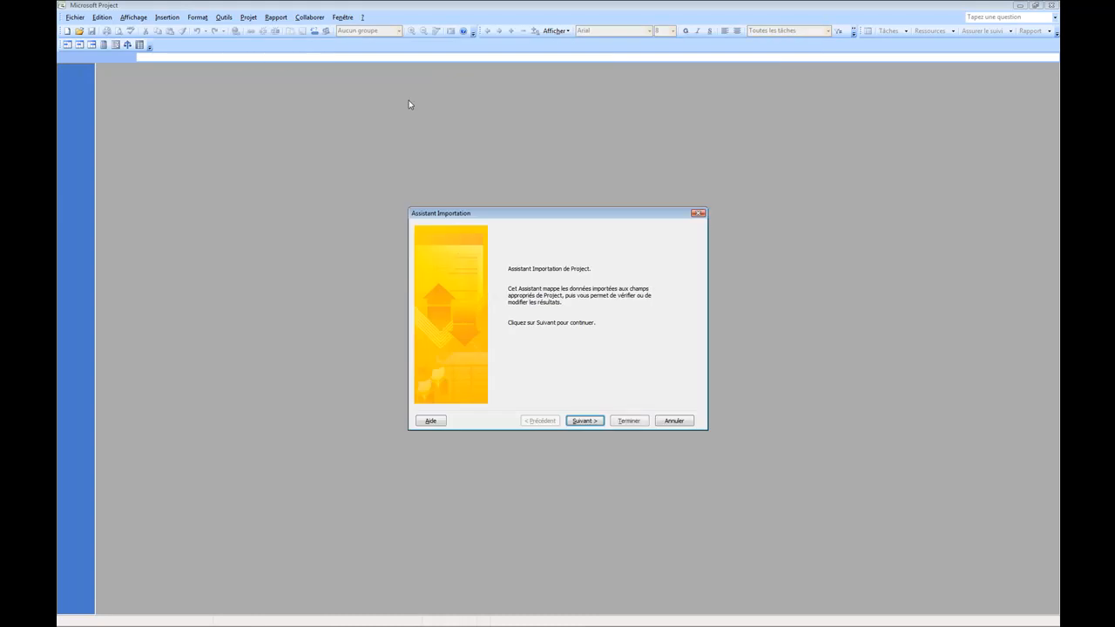
Step: Import the workbook with the saved 1_Mappage mapping, accepting the task, resource and assignment mappings
click(582, 421)
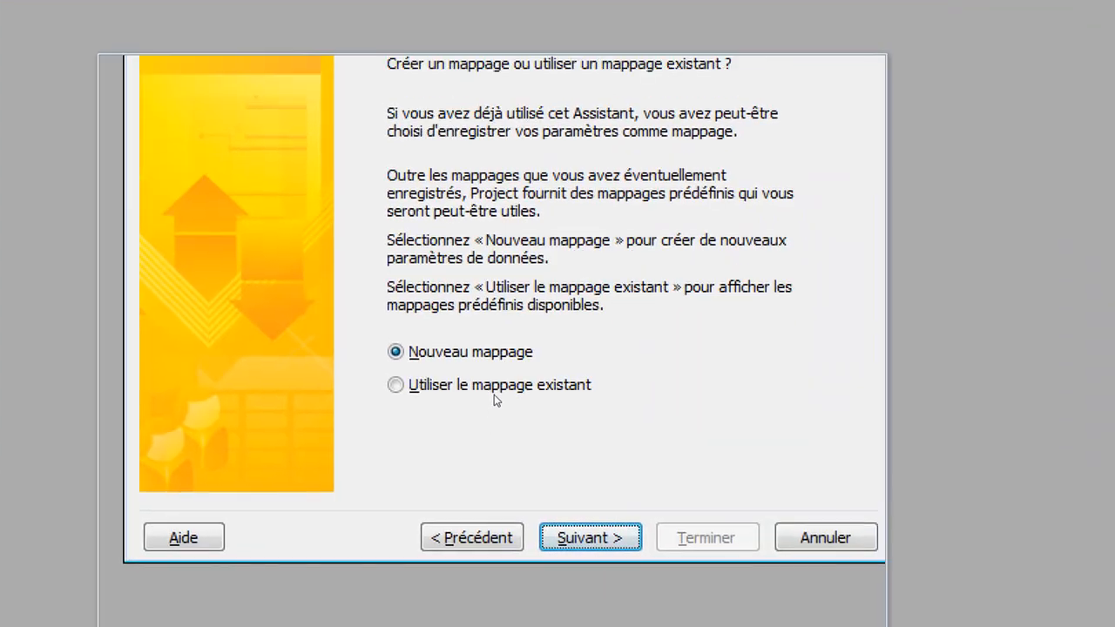
click(494, 394)
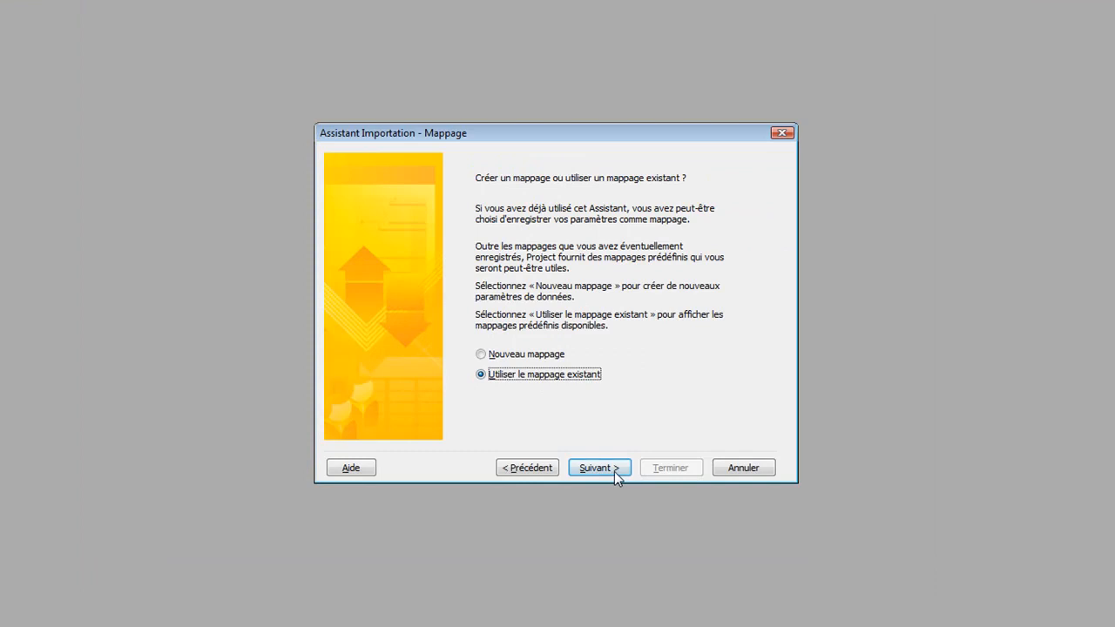
click(612, 543)
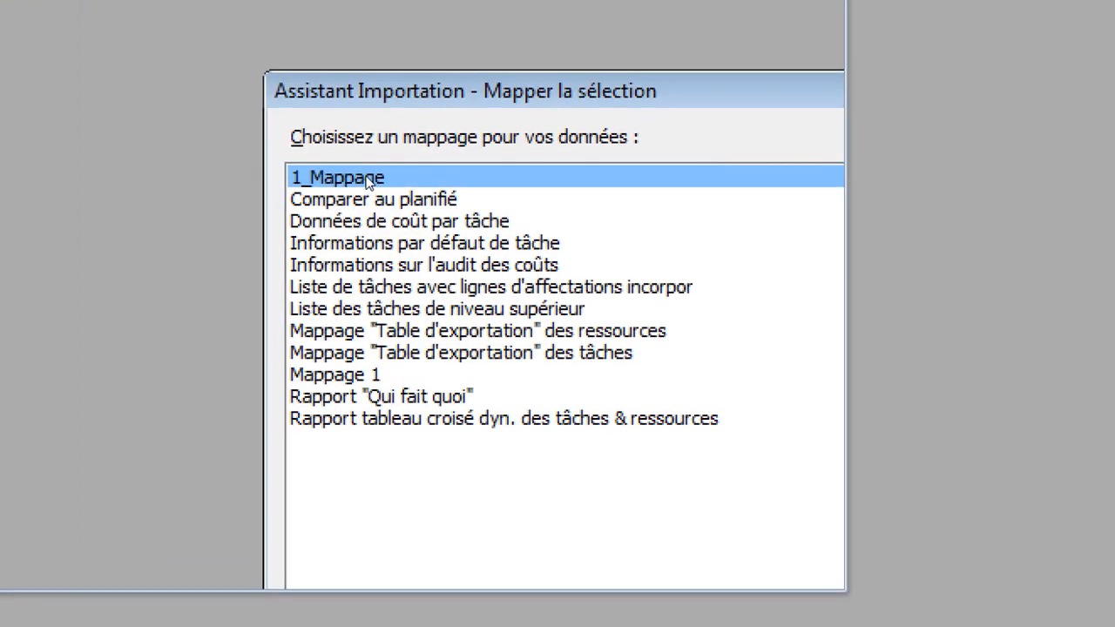
click(367, 178)
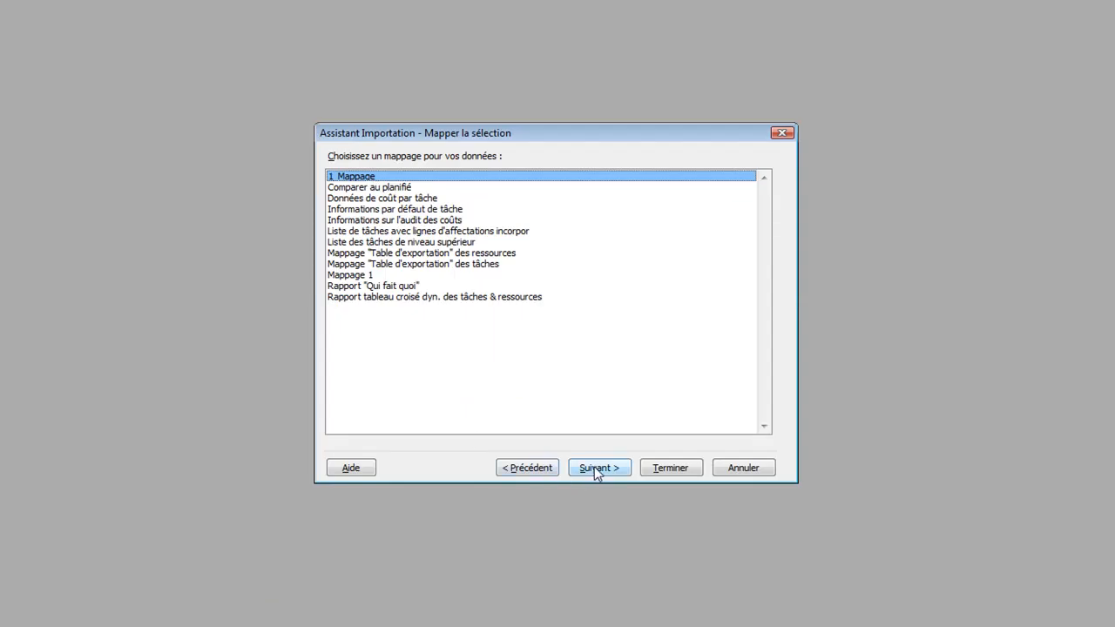
click(596, 471)
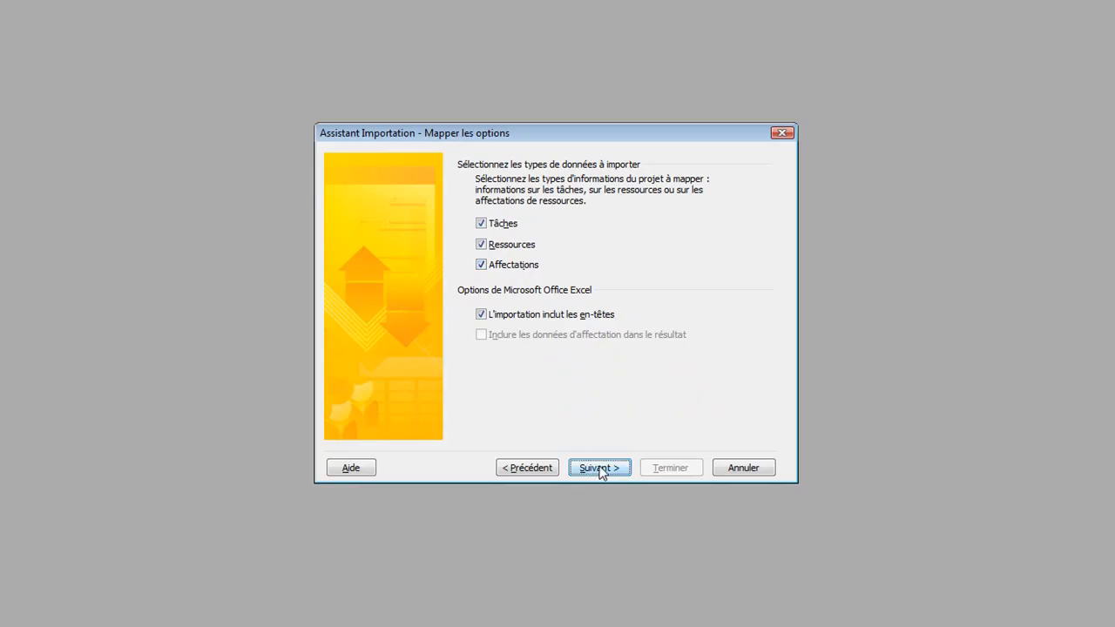
click(601, 468)
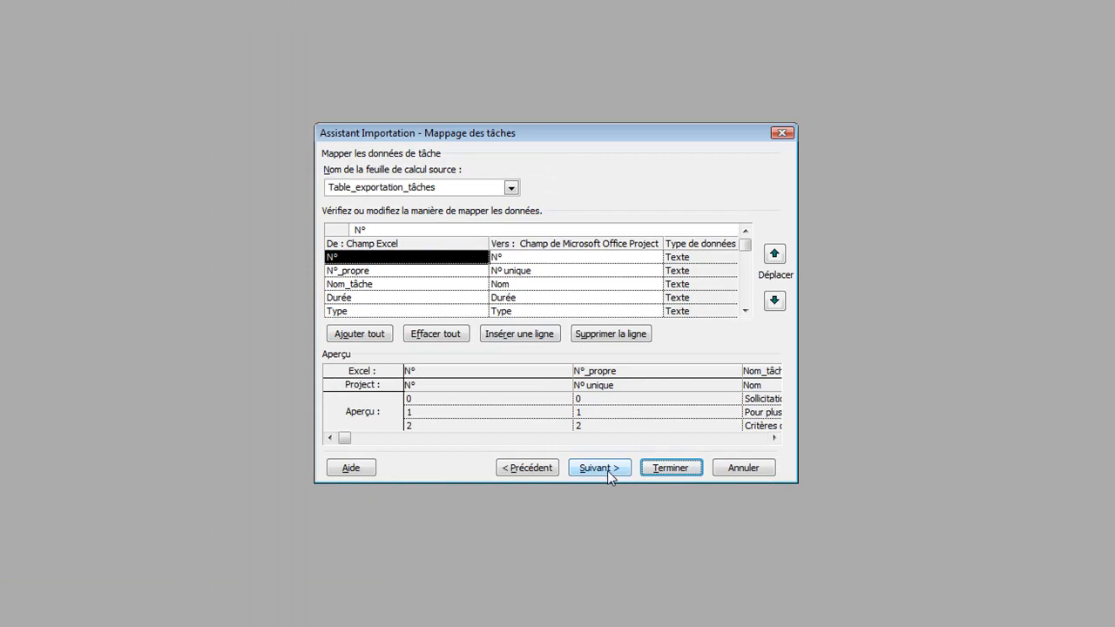
click(608, 469)
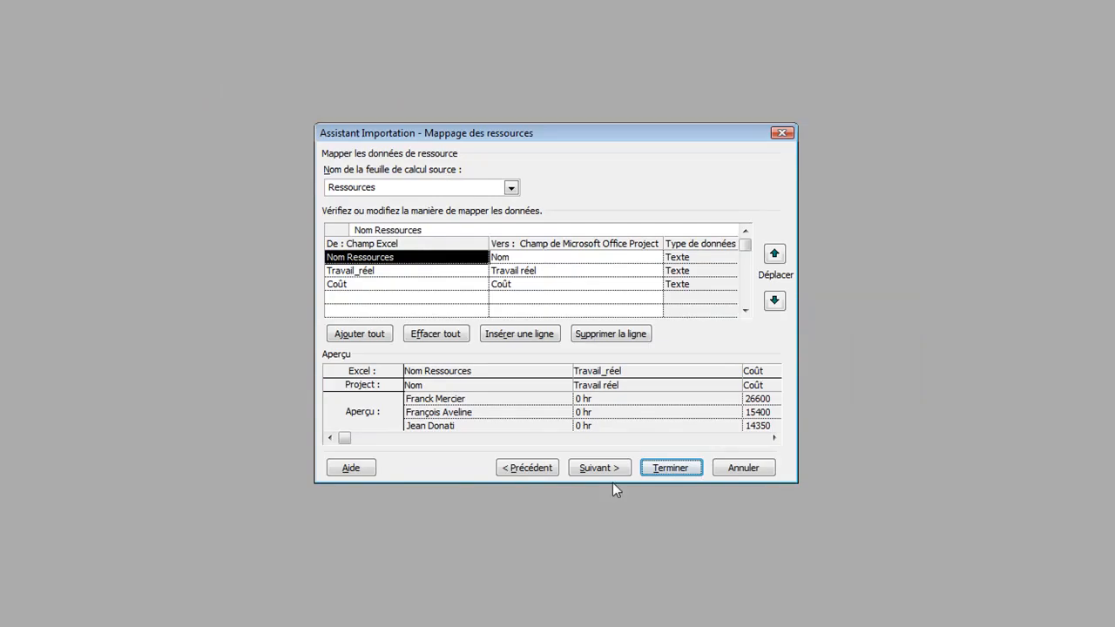
click(609, 467)
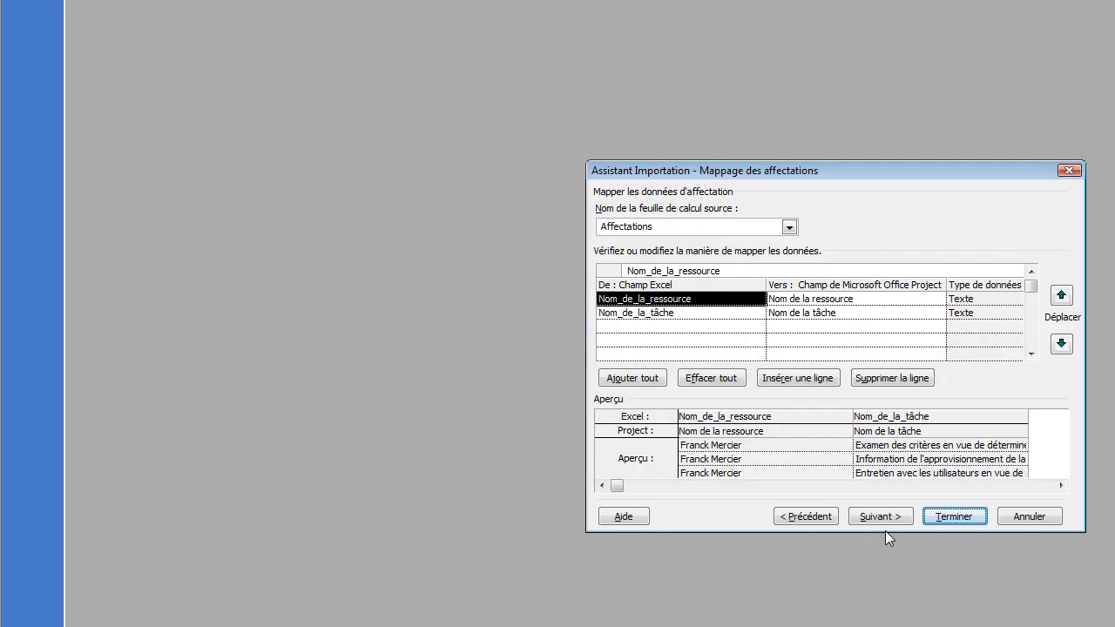
click(953, 516)
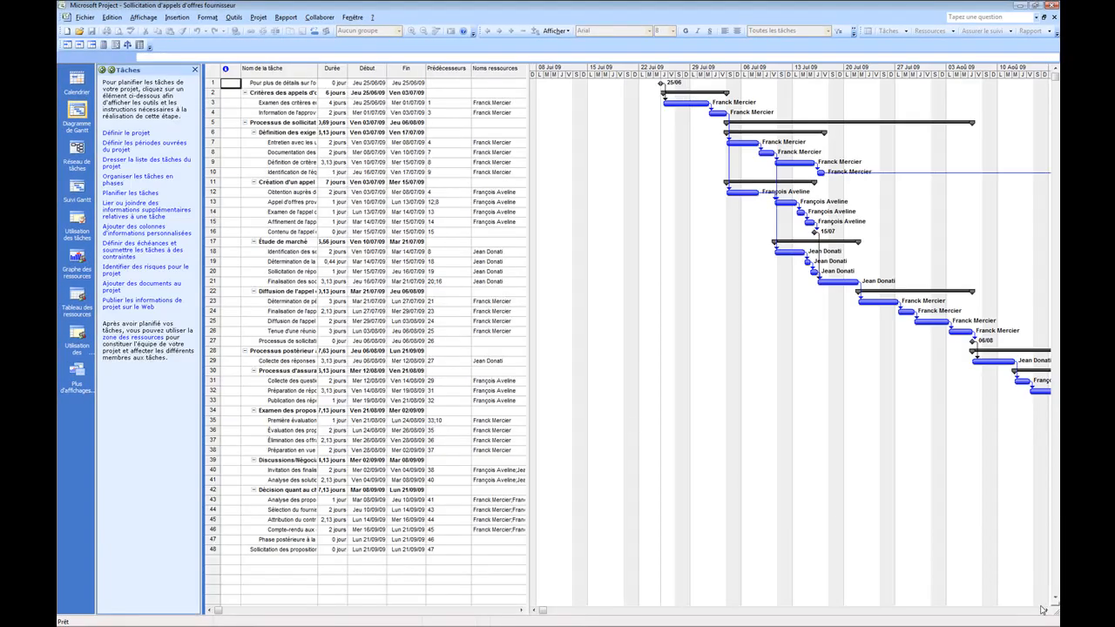
Step: Switch over to the Excel copy of the workbook
click(1045, 610)
click(1045, 610)
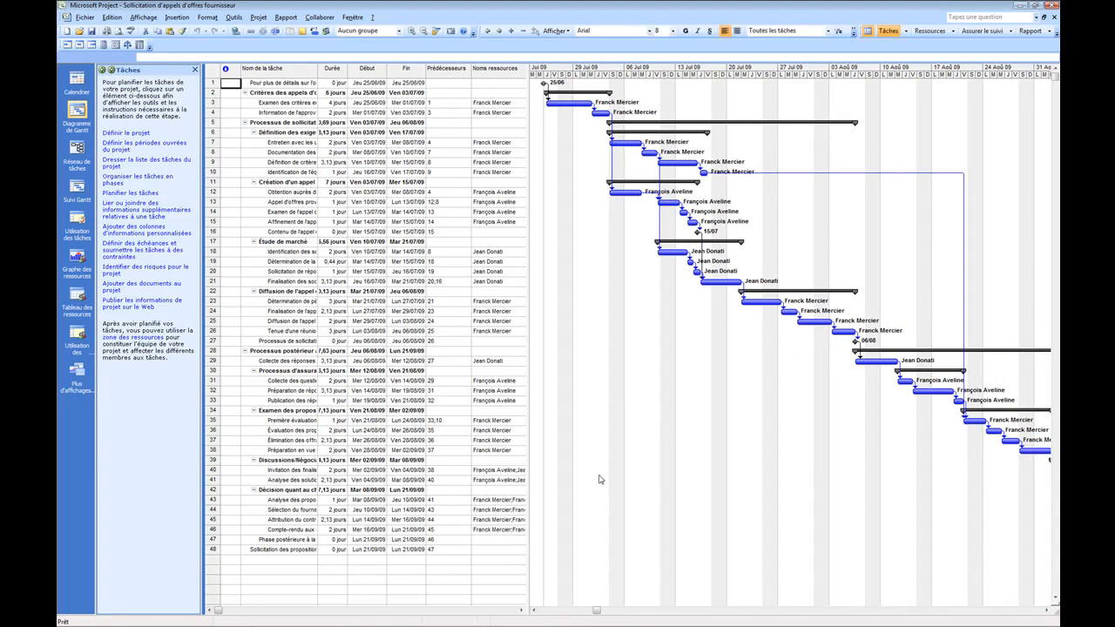
key(alt+Tab)
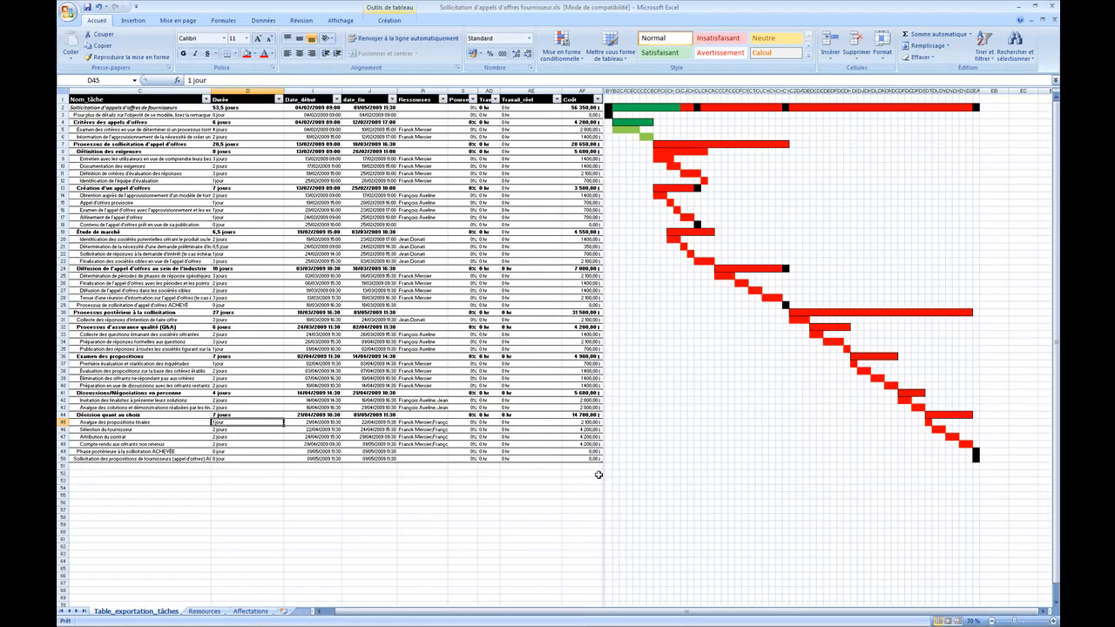
Step: Bring the imported Sollicitation d'appels d'offres fournisseur Gantt chart back to the front
key(alt+Tab)
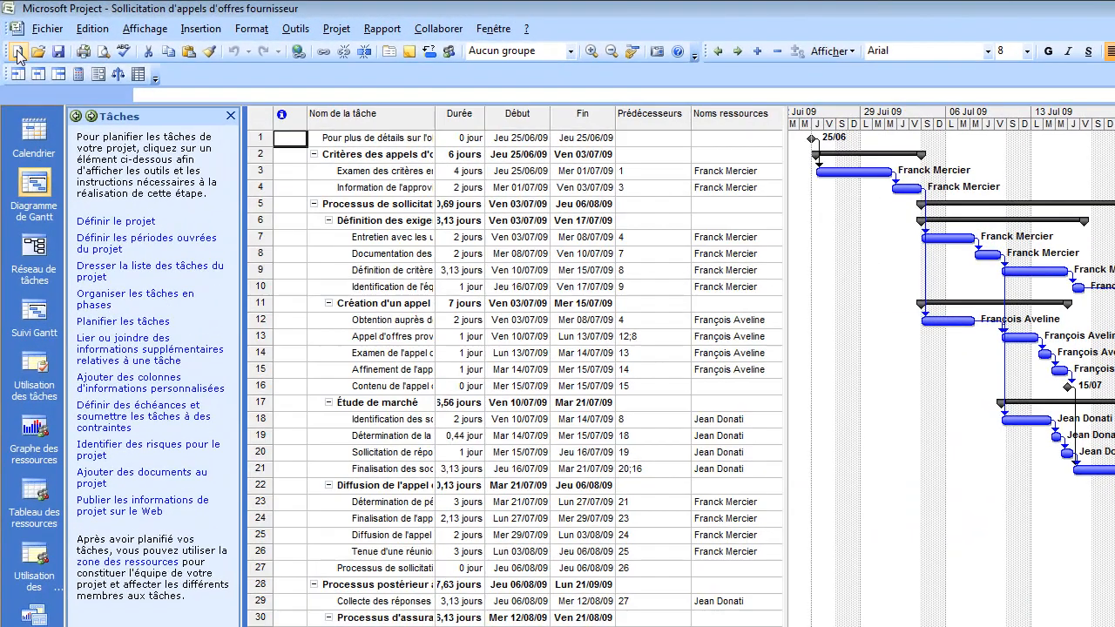
Step: Create a new project with a task T1 lasting 10 days
click(67, 32)
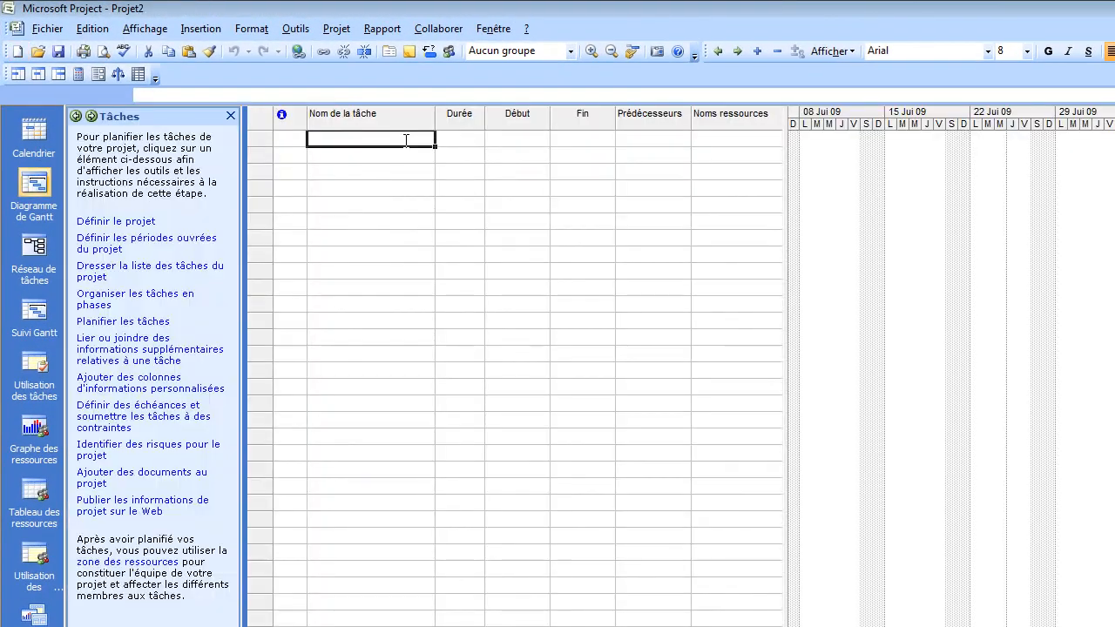
text(T1)
key(Tab)
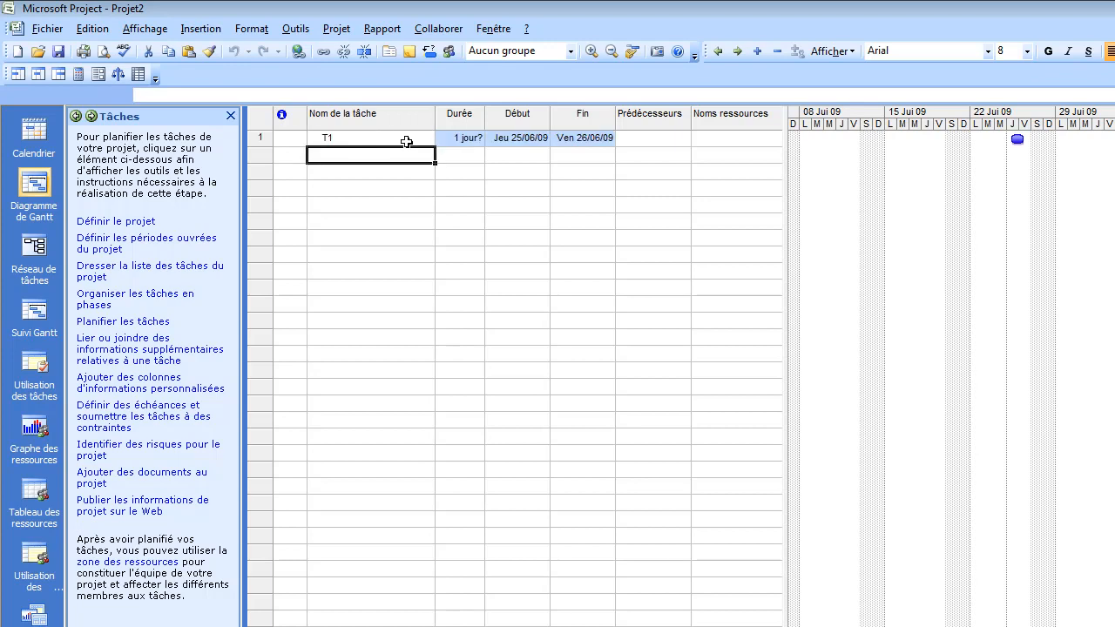
text(10)
key(Return)
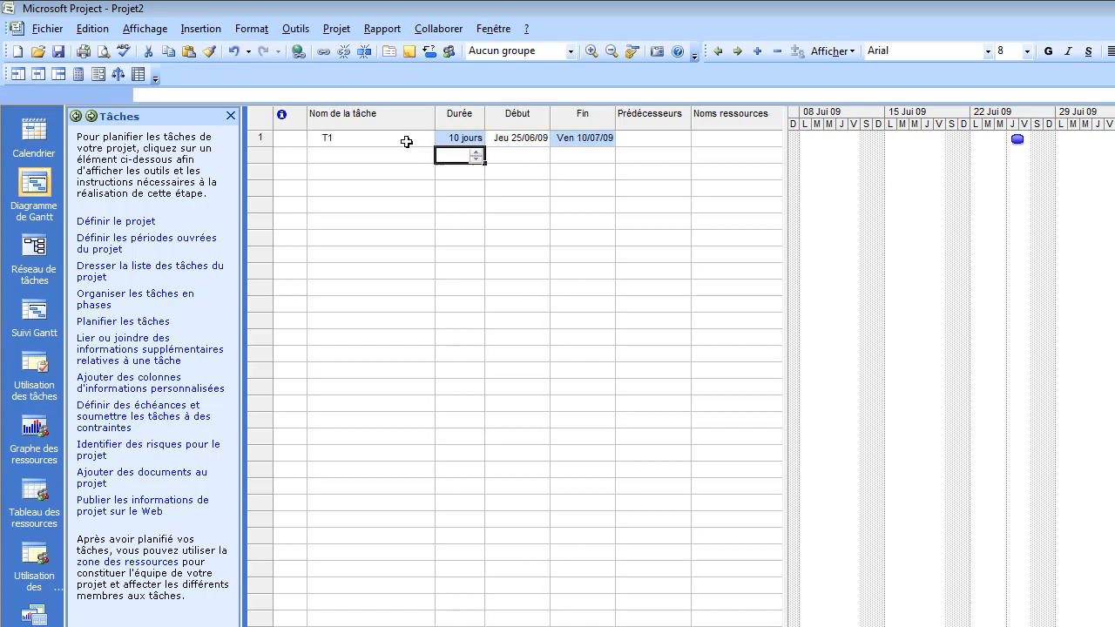
key(Up)
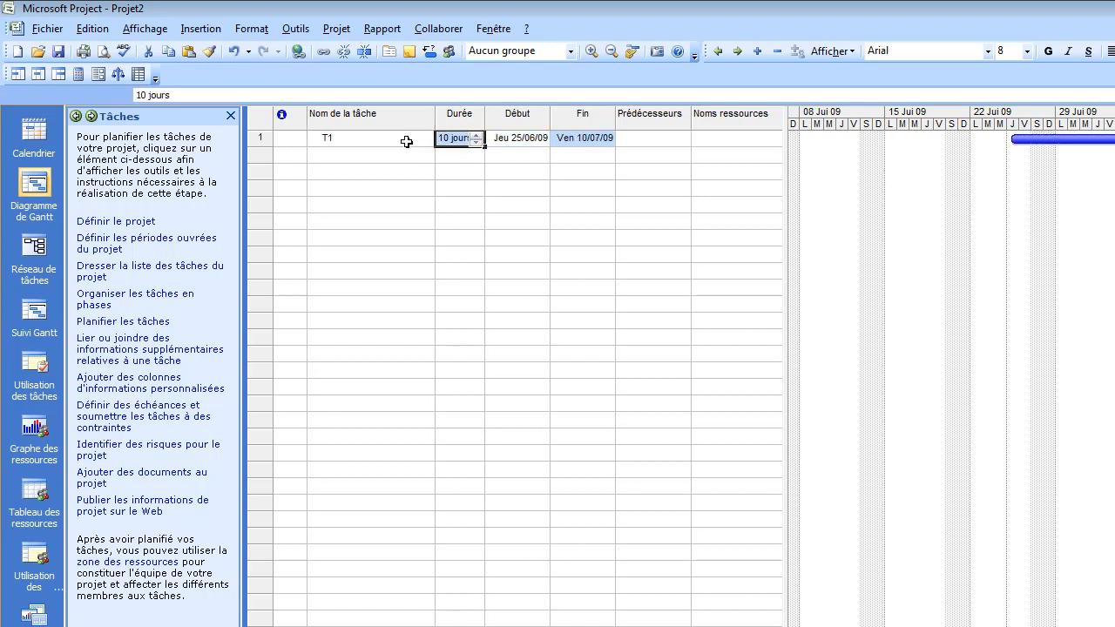
Step: Add a resource in the Resource Sheet, entering its name and a standard rate of 10 €/hr
click(34, 492)
click(363, 143)
text(Franck Mercier)
key(Return)
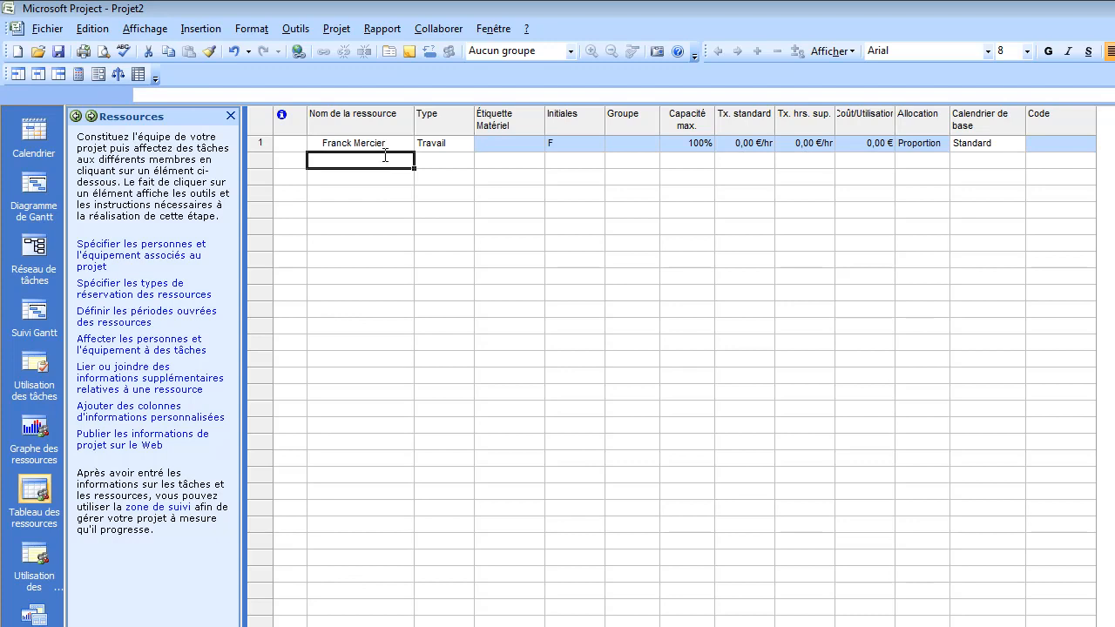
click(749, 144)
text(10)
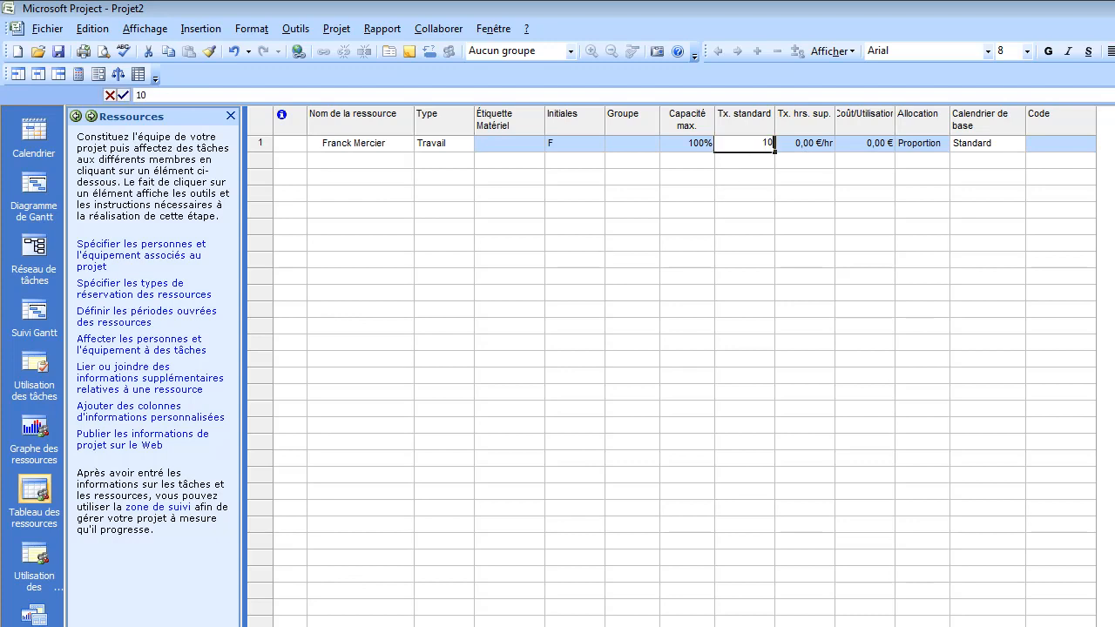
key(Return)
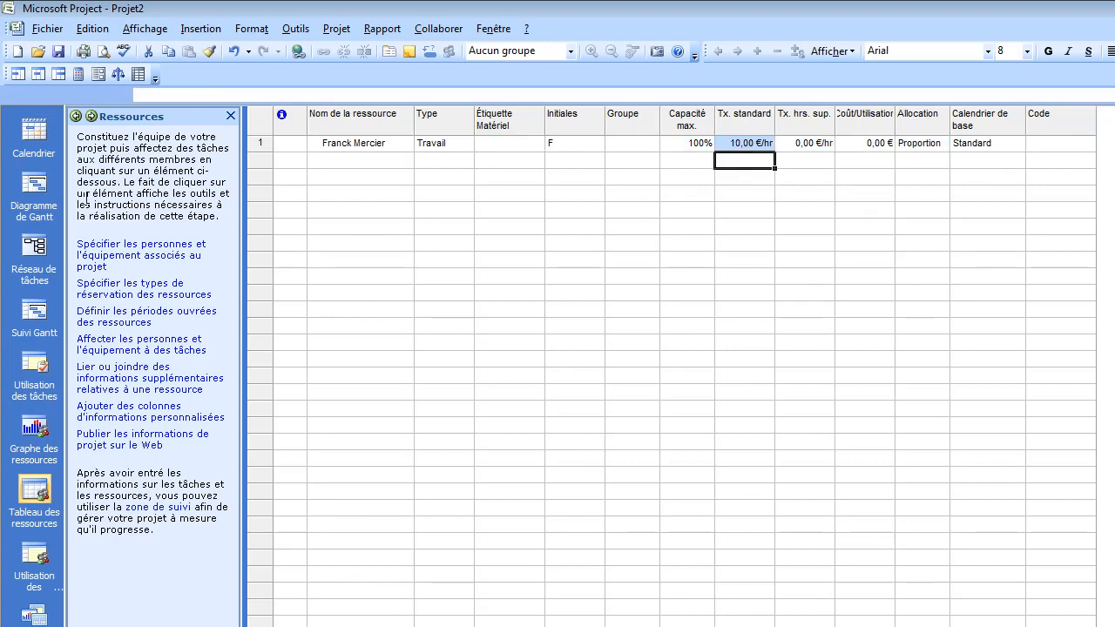
Step: Assign the new resource to task T1 in the Gantt chart
click(34, 185)
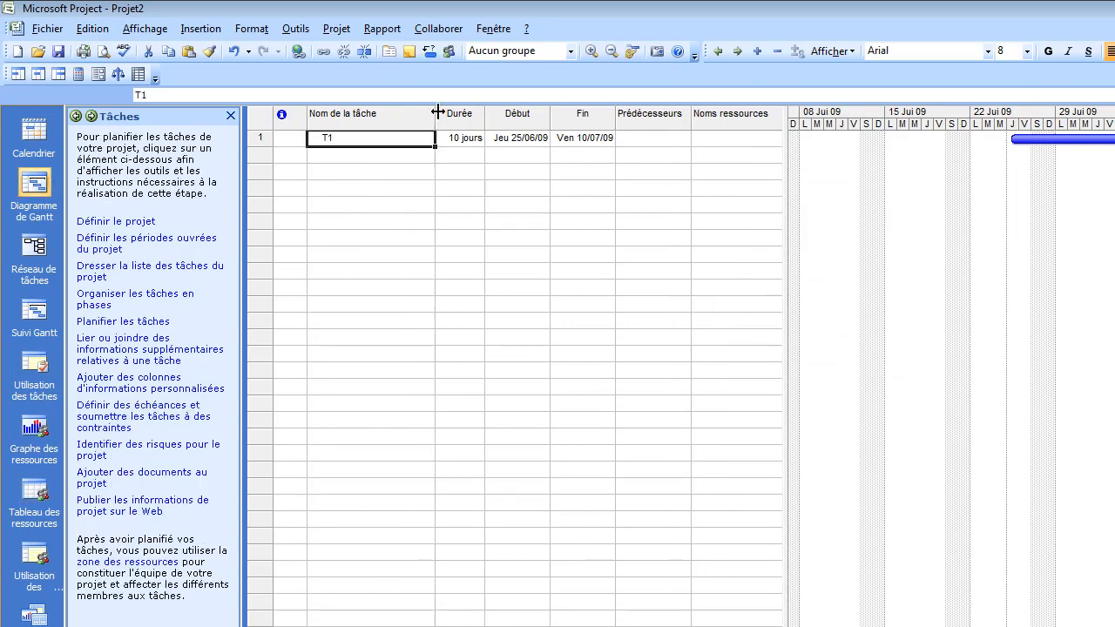
click(449, 50)
click(968, 471)
click(976, 373)
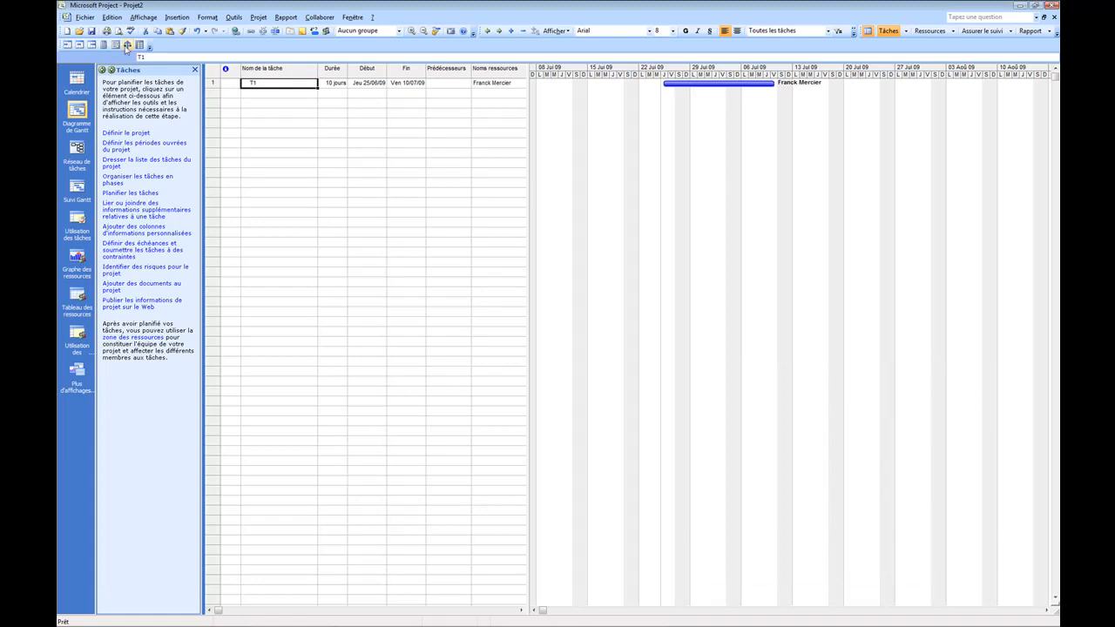
click(85, 17)
Step: Save the project as an Excel workbook named 'Projet', starting the Export Wizard
click(107, 90)
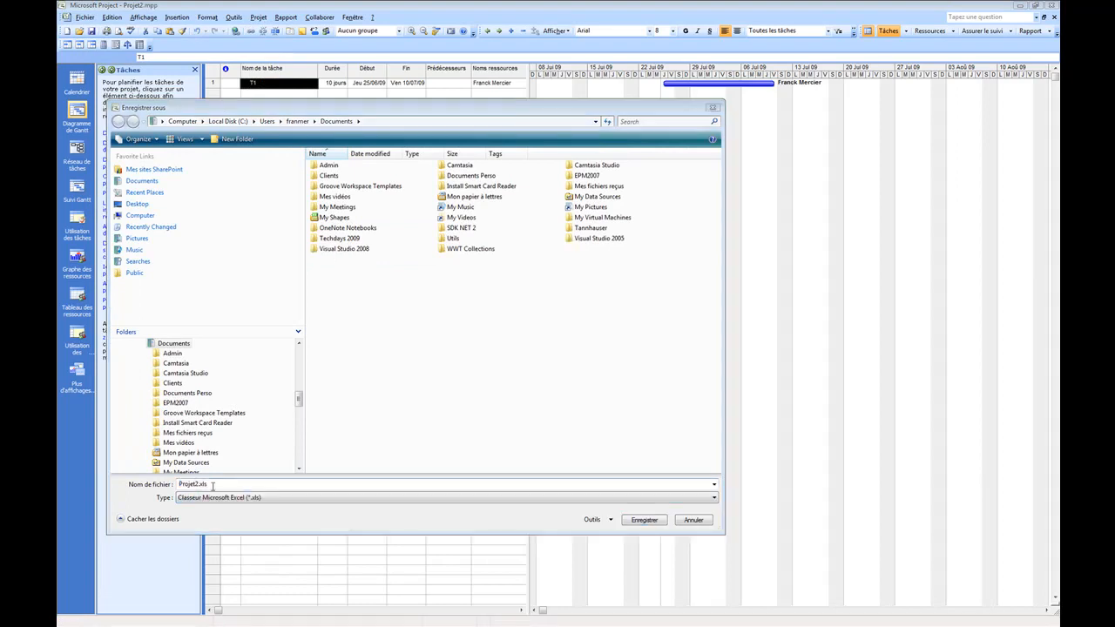
click(213, 485)
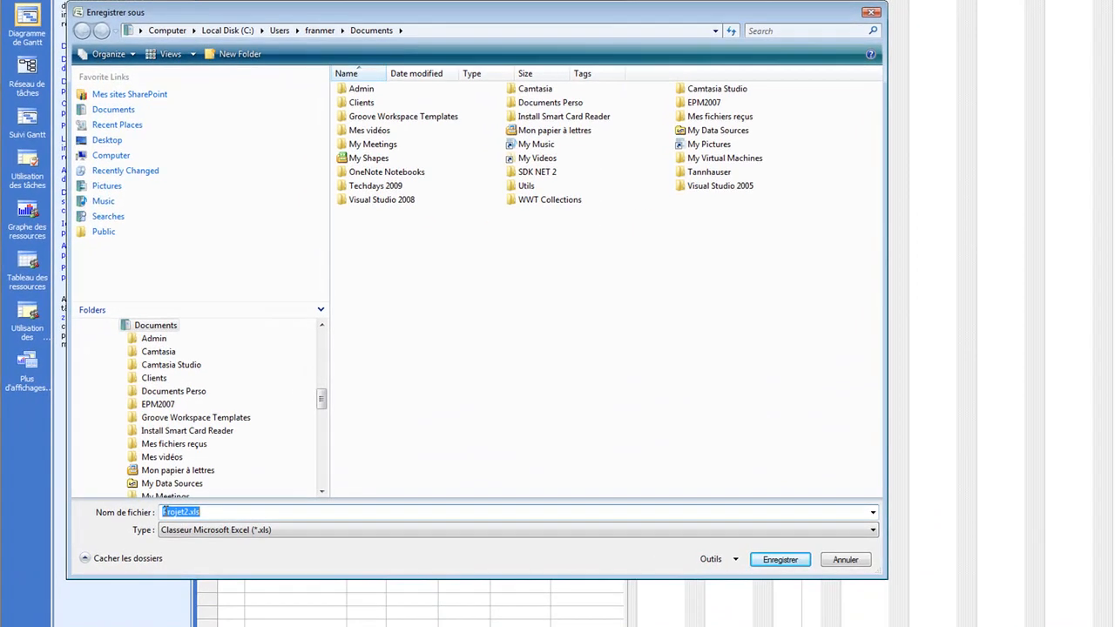
text(Projet)
click(779, 560)
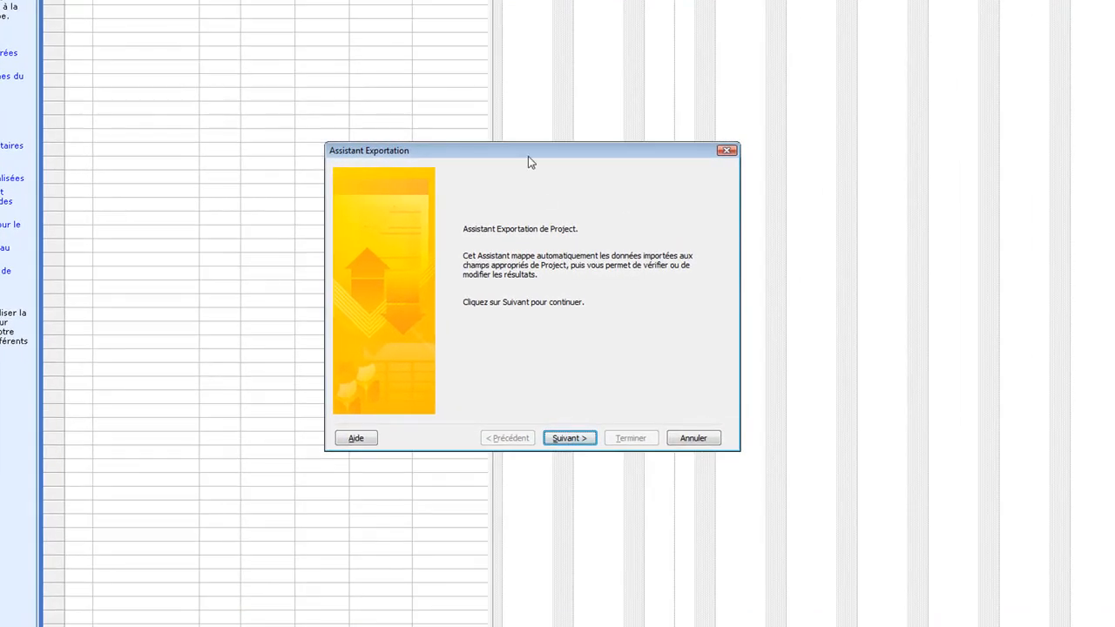
drag(528, 157, 578, 96)
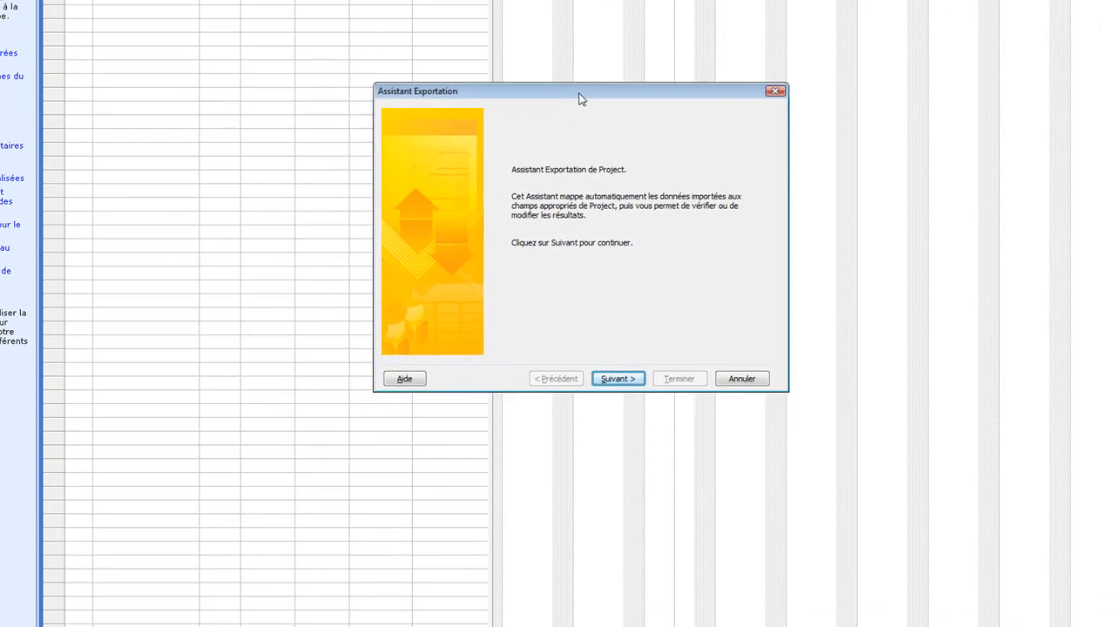
click(626, 382)
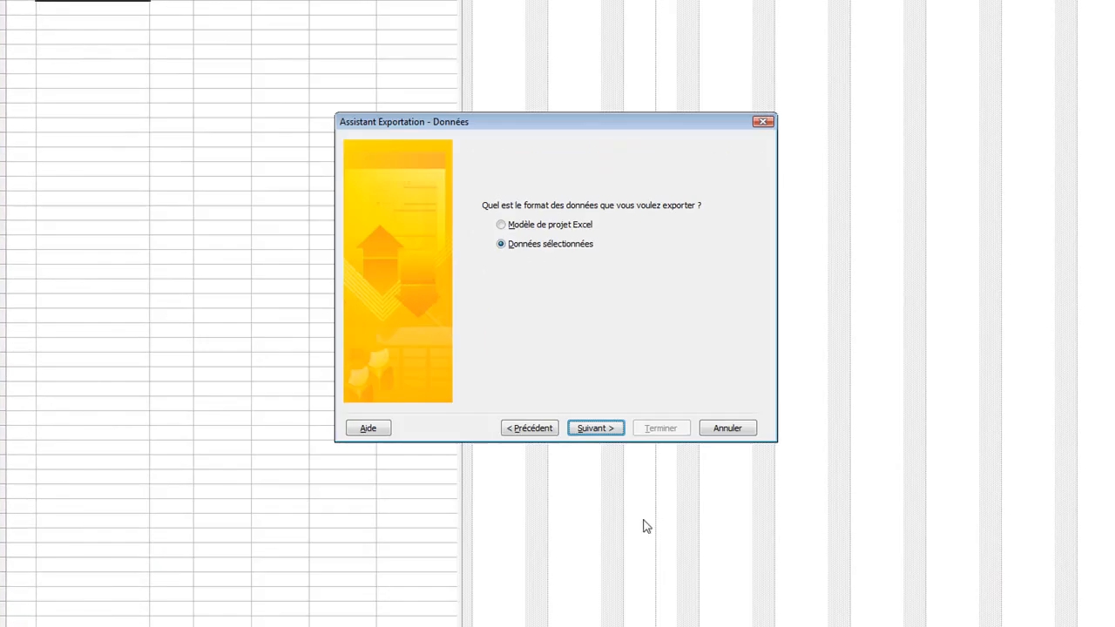
click(601, 428)
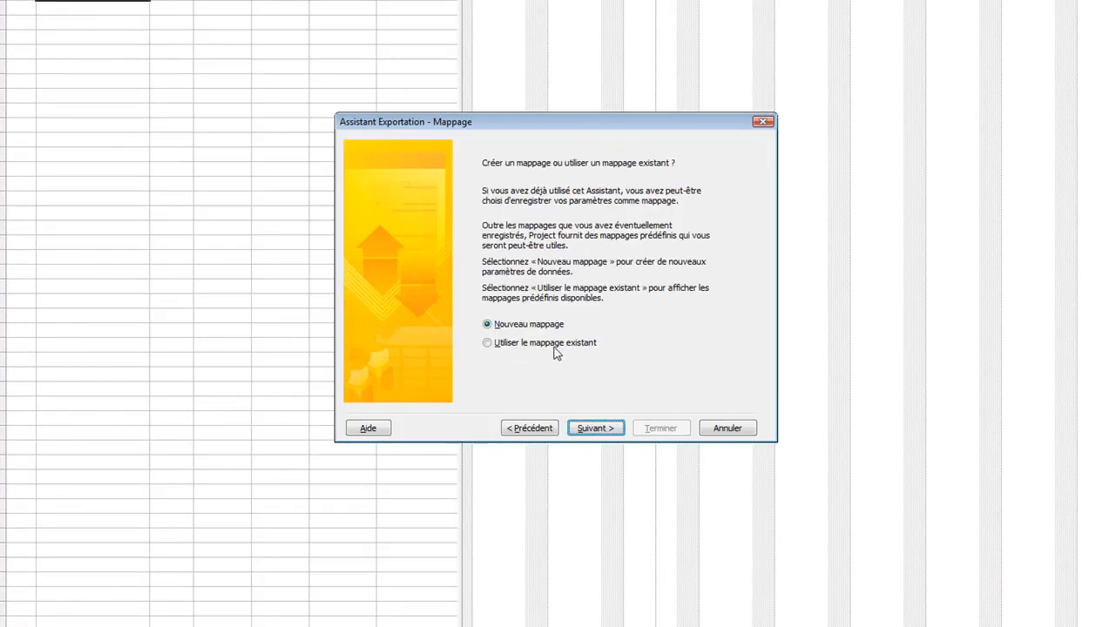
Step: Reuse the existing task export table mapping in the Export Wizard
click(526, 344)
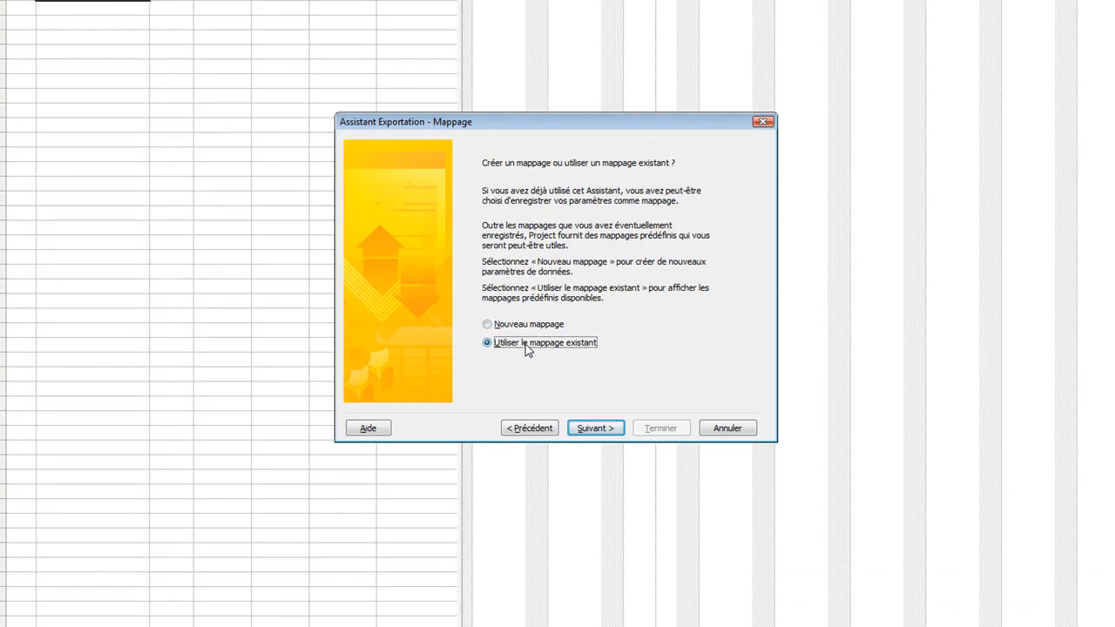
click(599, 428)
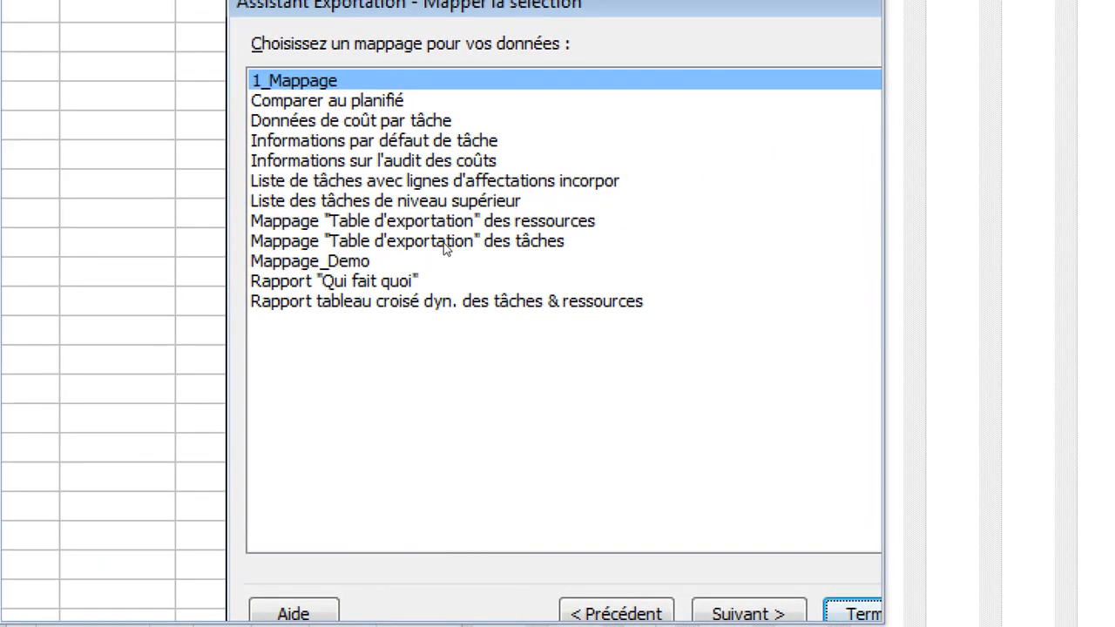
click(444, 246)
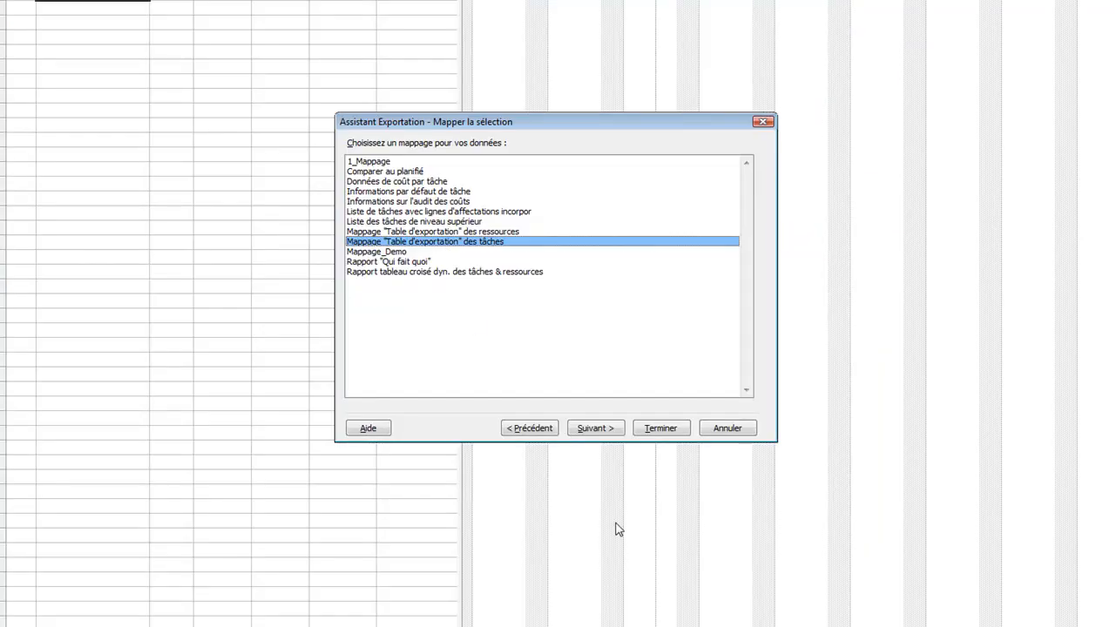
click(595, 428)
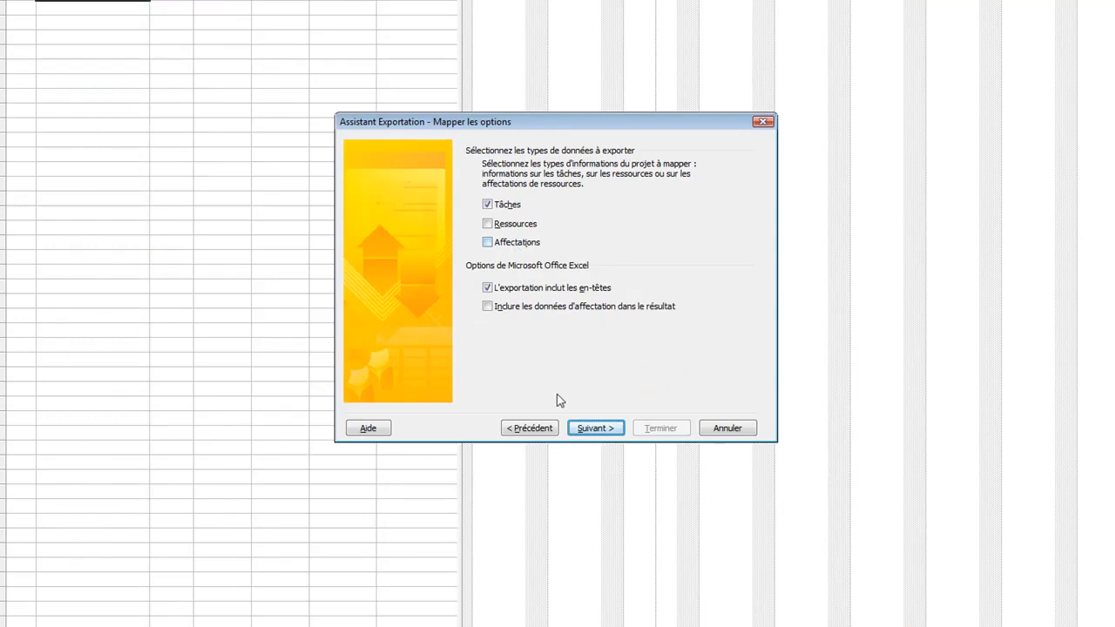
click(688, 615)
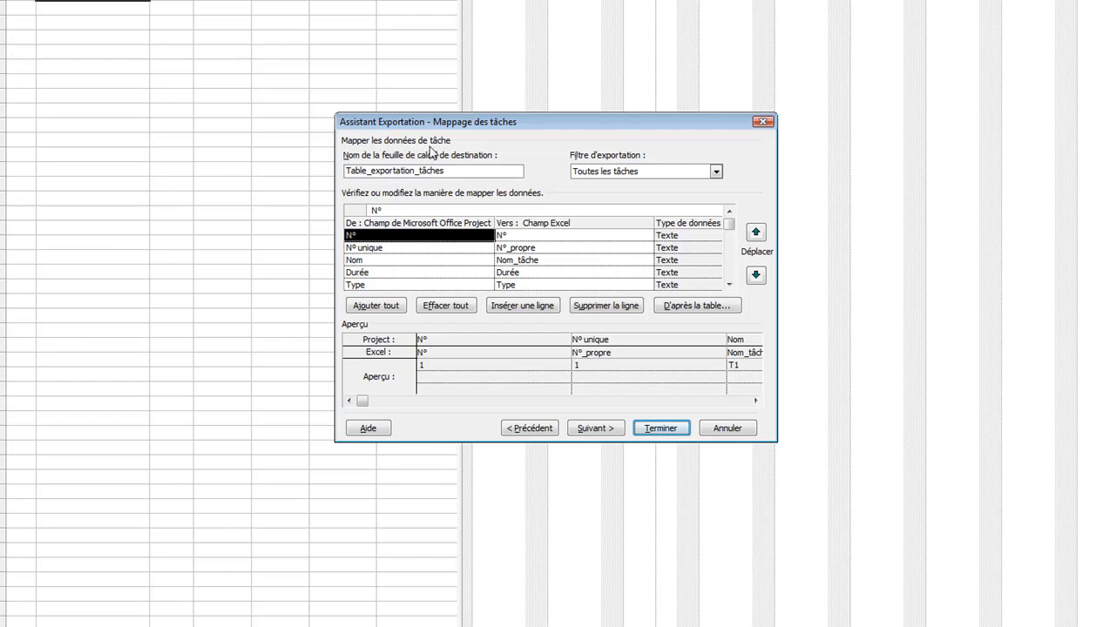
Step: Insert a Noms ressources mapping row above Durée in the task field mapping
click(729, 284)
click(729, 284)
click(729, 212)
click(729, 212)
click(729, 212)
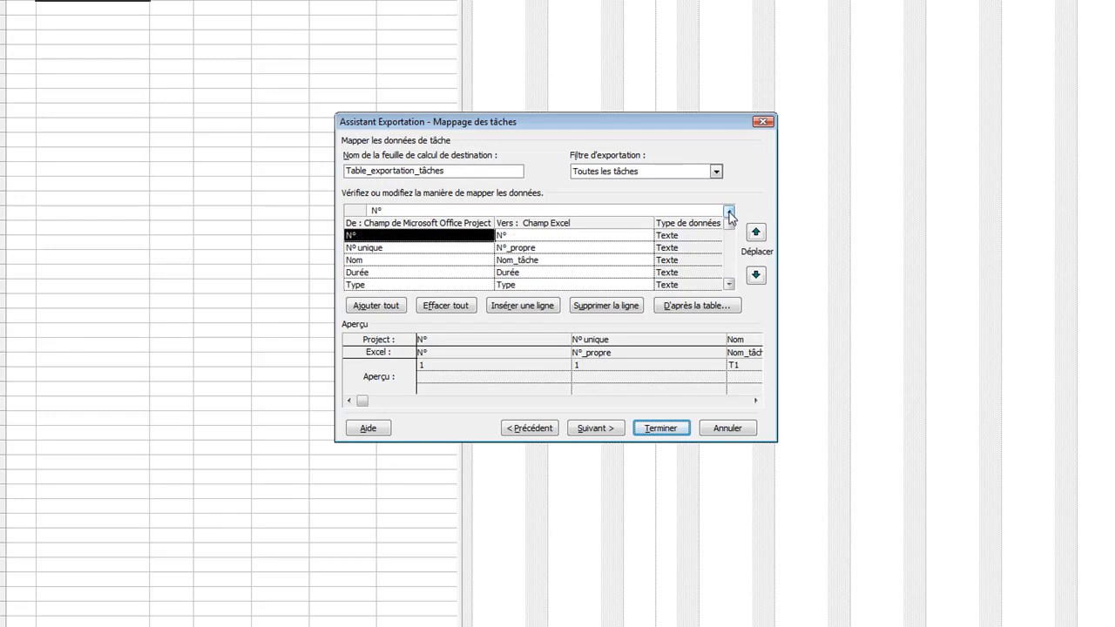
click(422, 273)
click(533, 311)
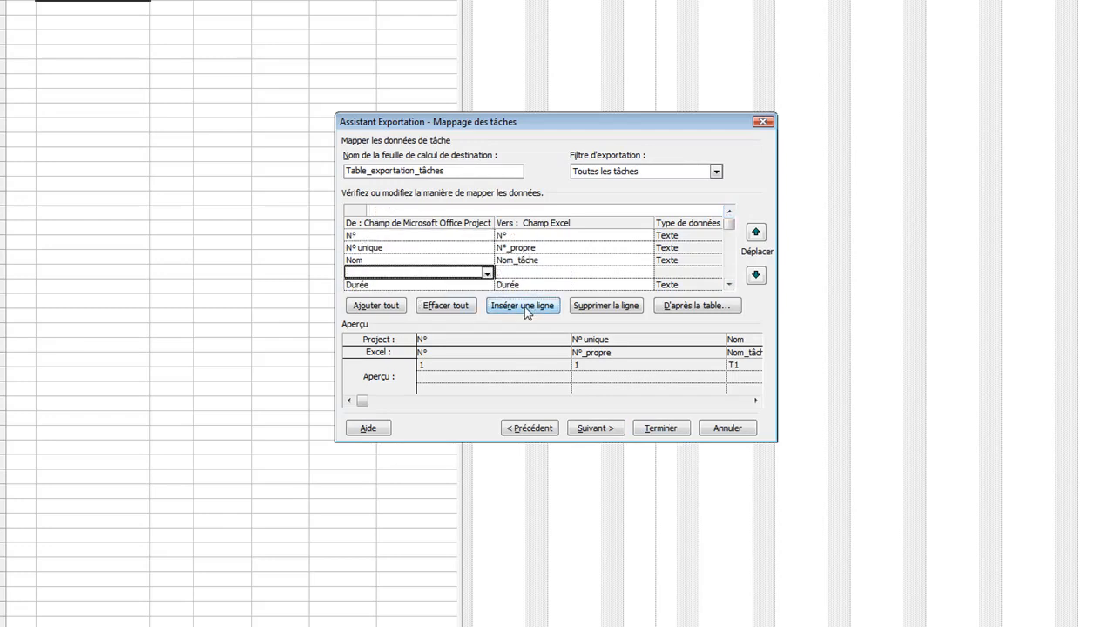
click(487, 273)
text(n)
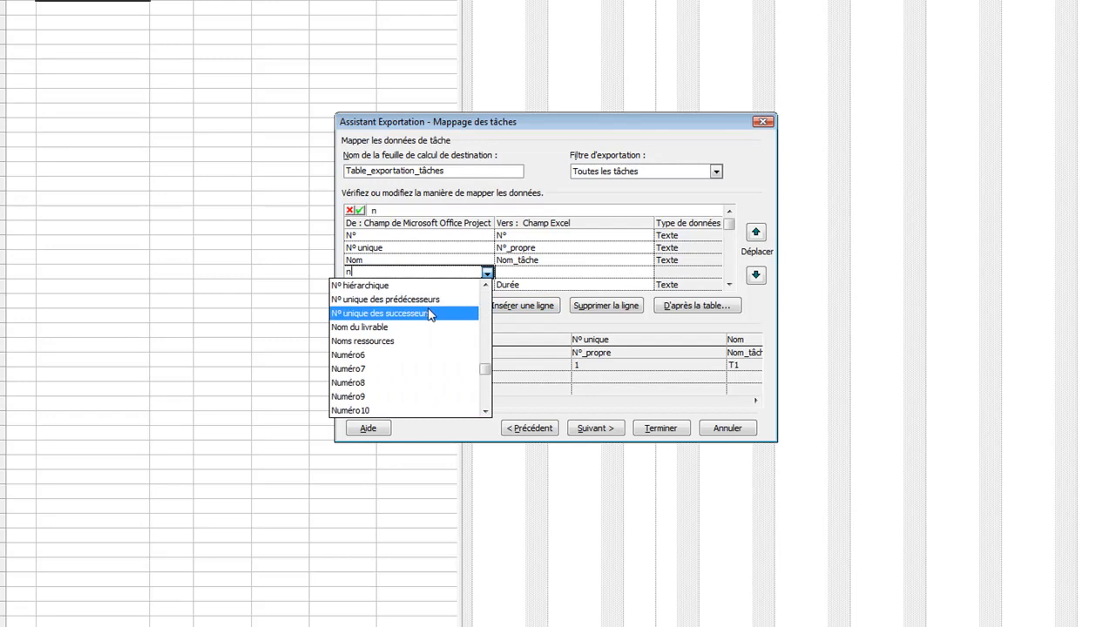
click(402, 341)
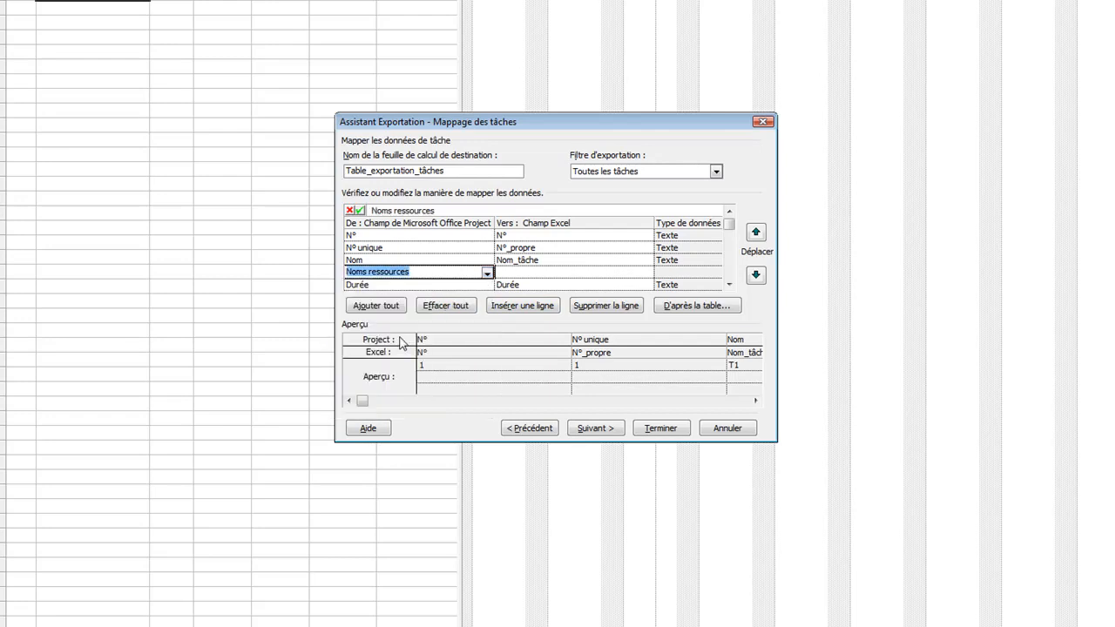
click(515, 274)
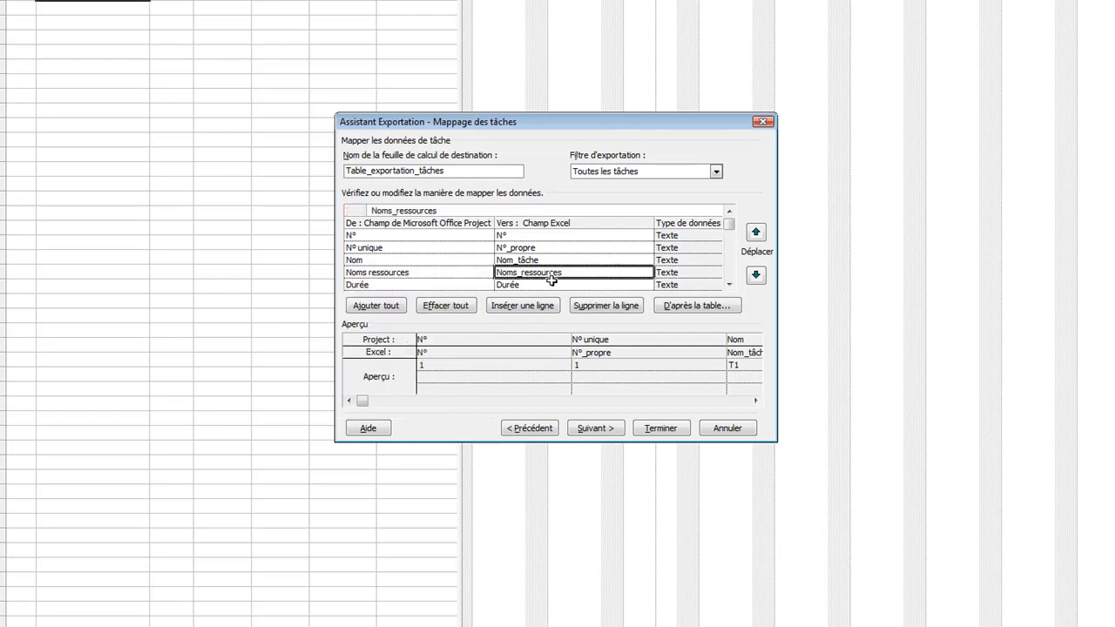
click(593, 259)
click(756, 401)
click(756, 402)
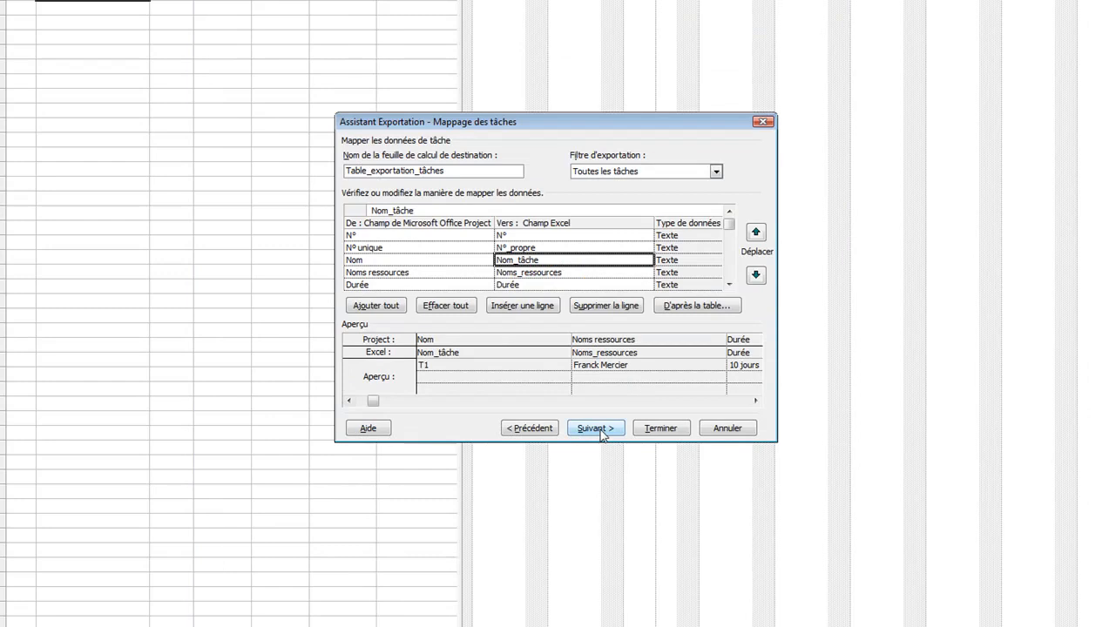
Step: Save the export mapping as 'Mappage' and finish the export
click(551, 479)
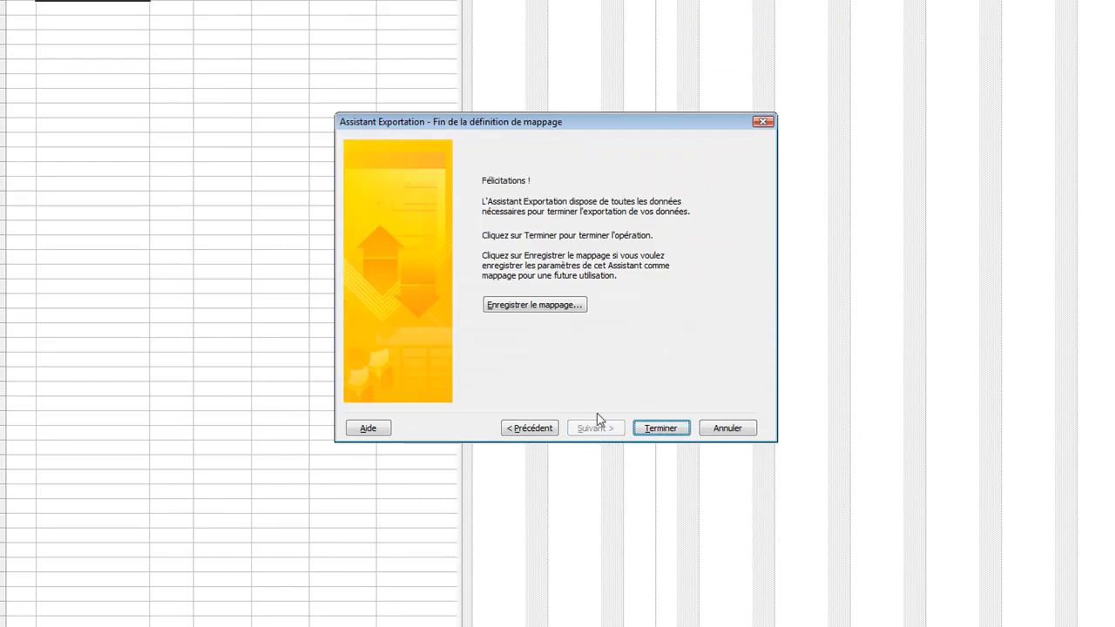
click(547, 305)
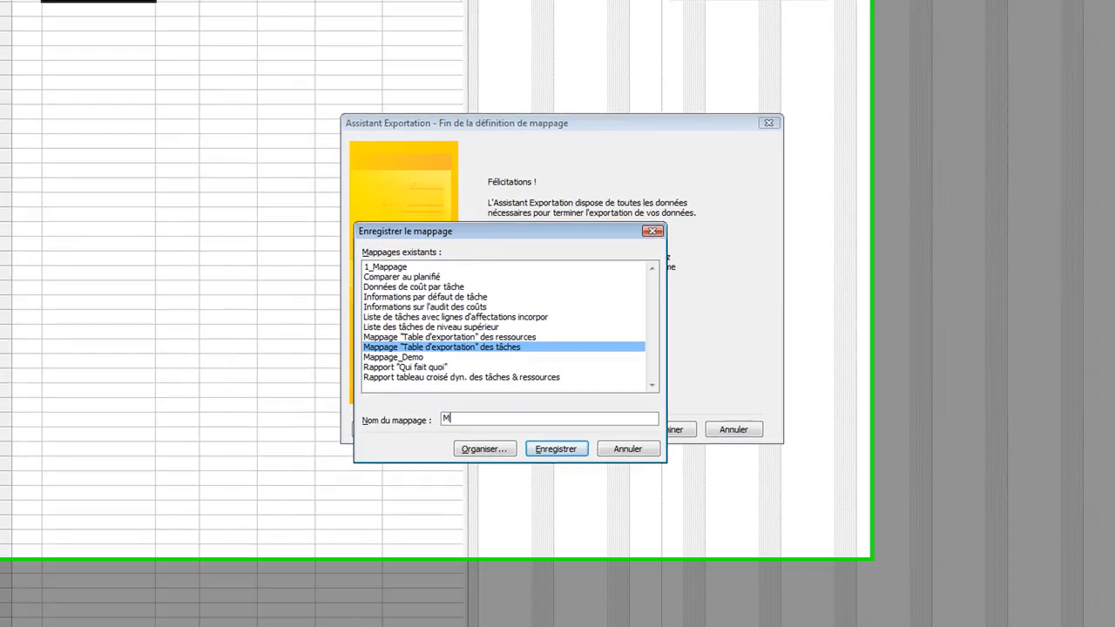
text(Mappage)
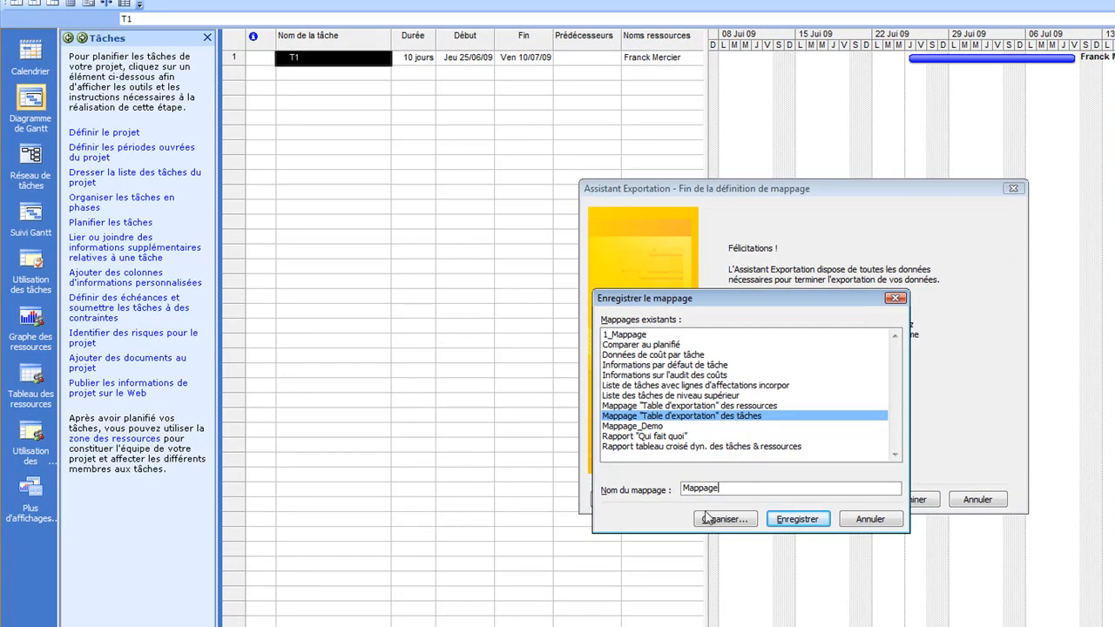
click(809, 522)
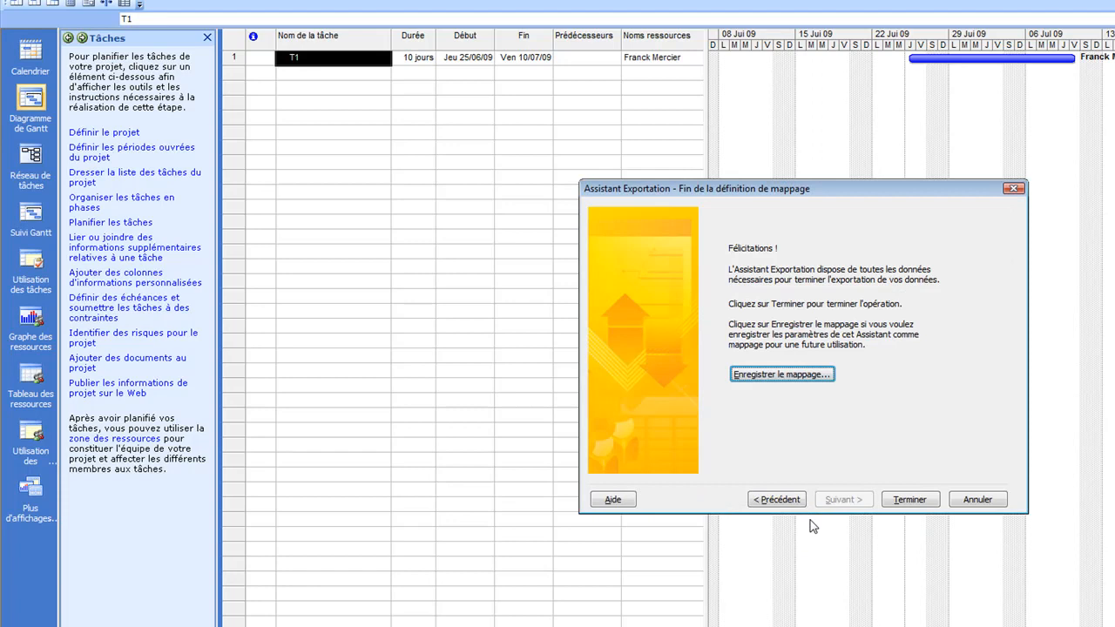
click(911, 500)
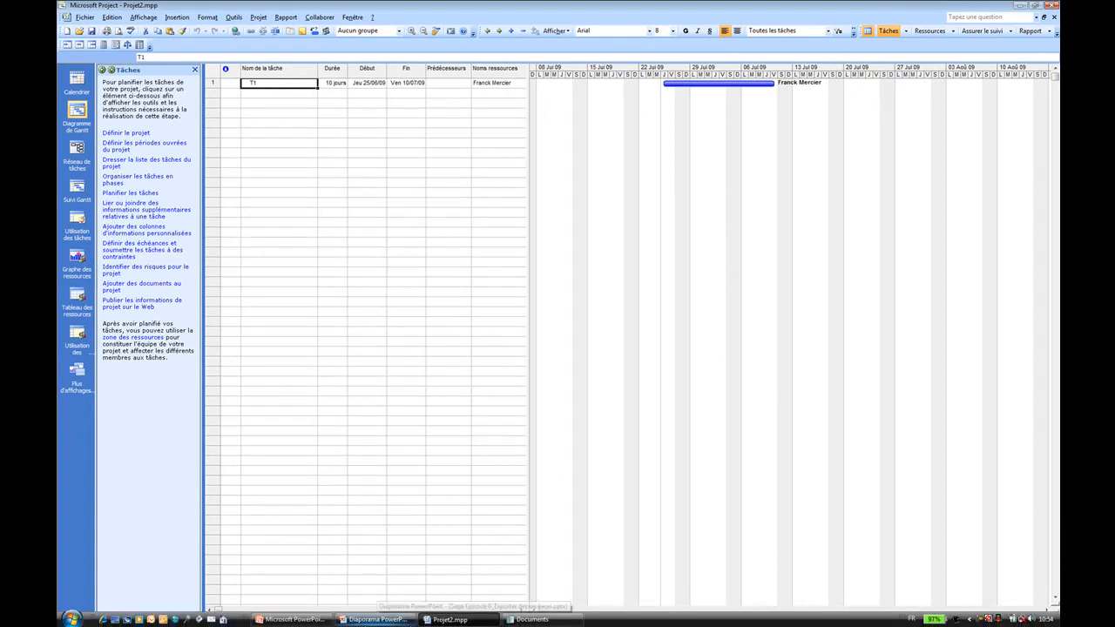
Step: Open Projet TPCM.xls from the Documents folder in Excel
click(524, 618)
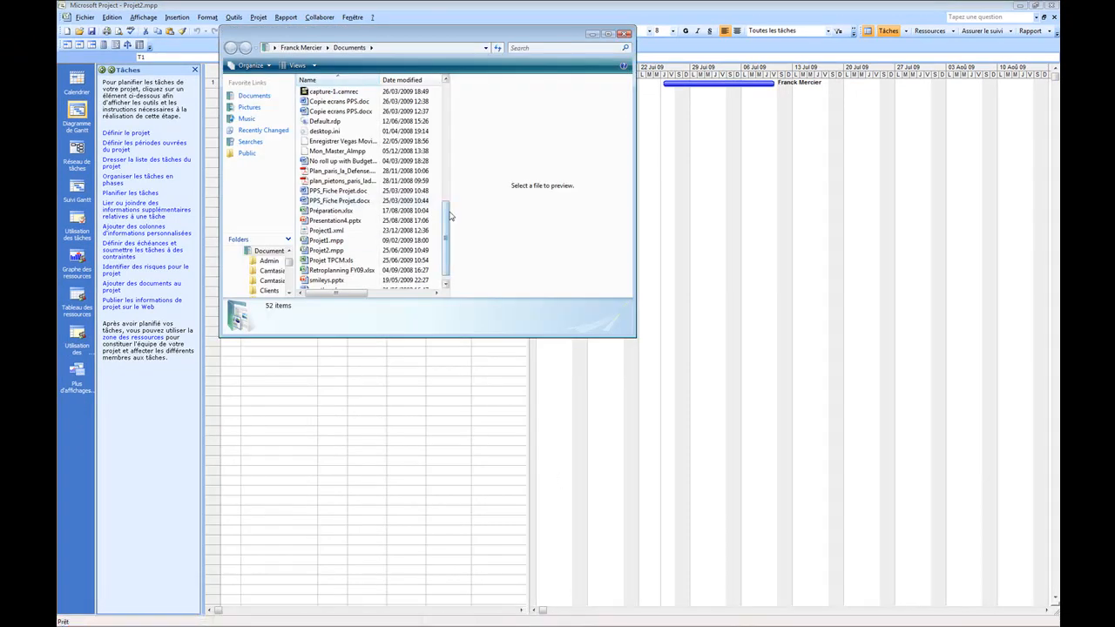
drag(448, 225, 448, 232)
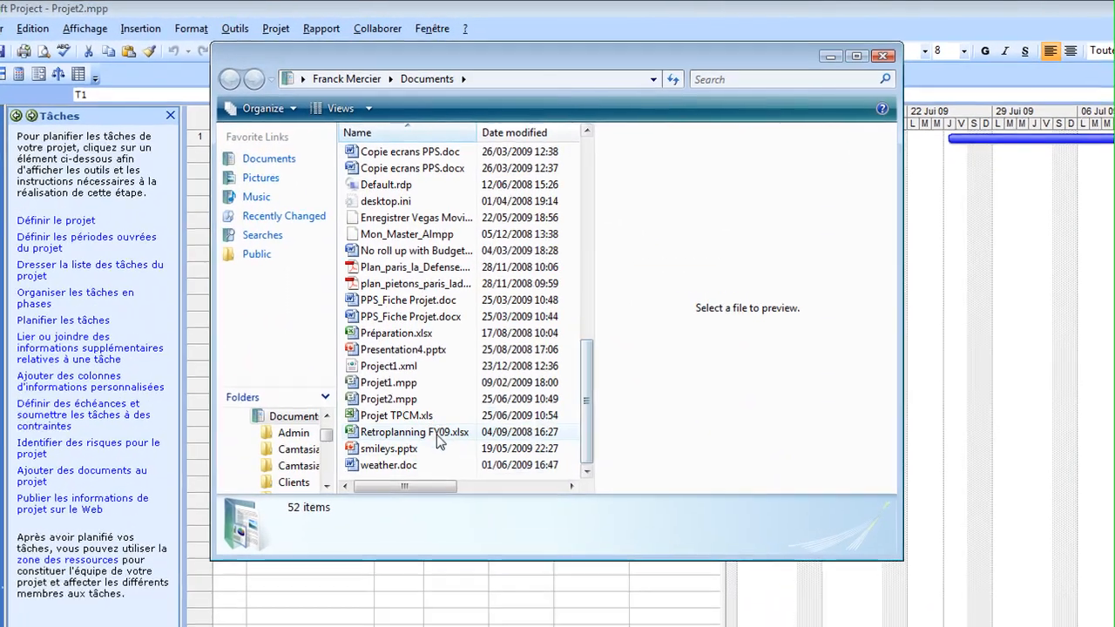
click(421, 420)
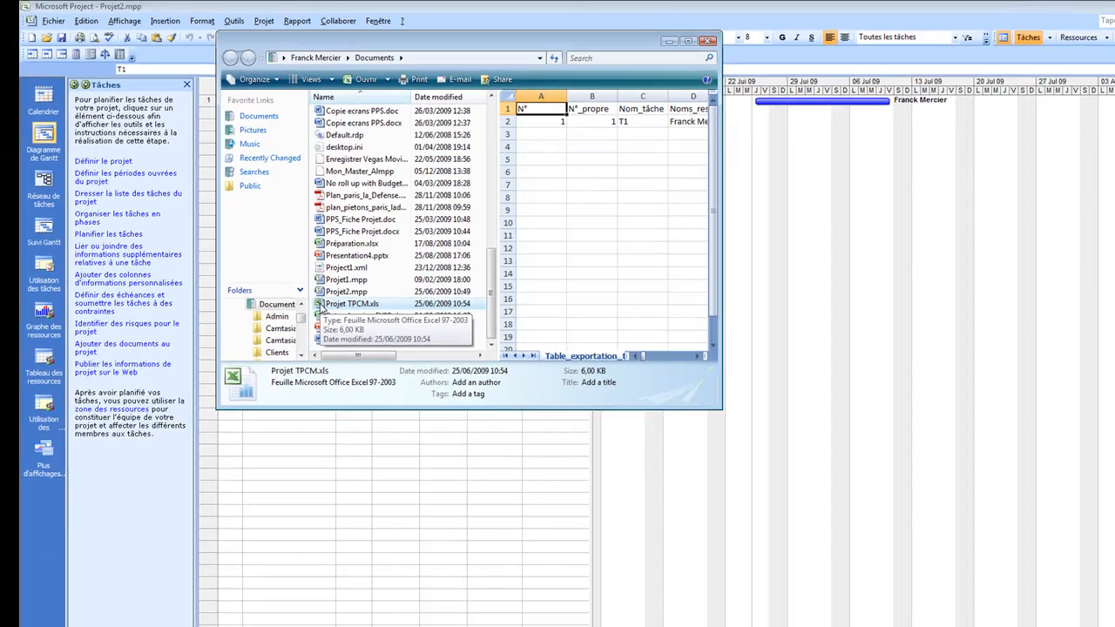
double_click(351, 416)
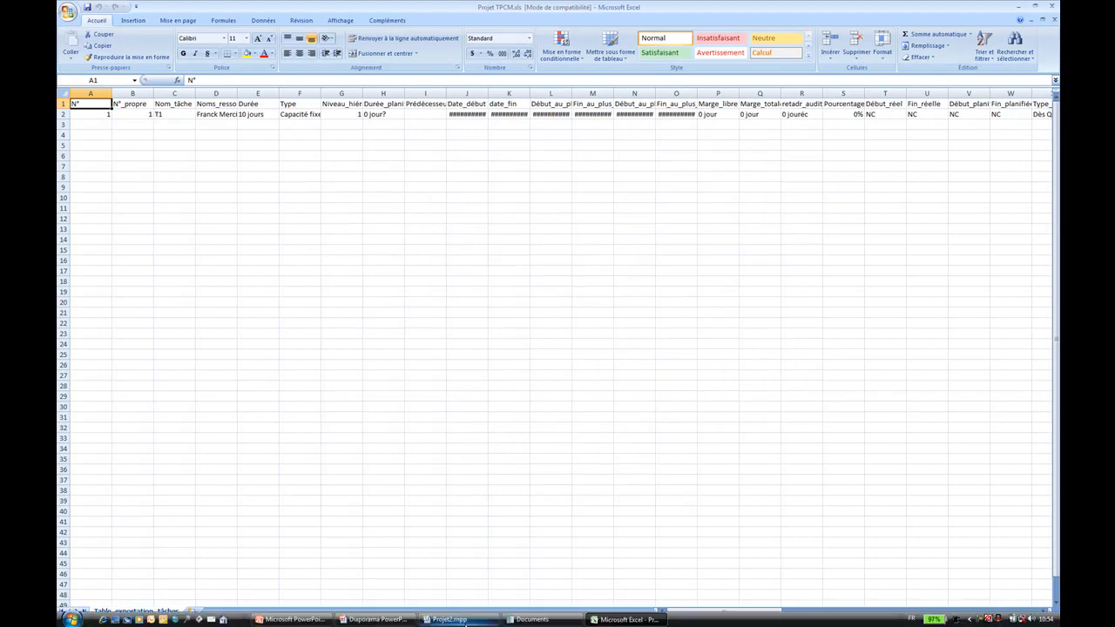
Step: Close Projet2 in Project, saving changes, and return to the Excel workbook
click(459, 623)
click(1053, 17)
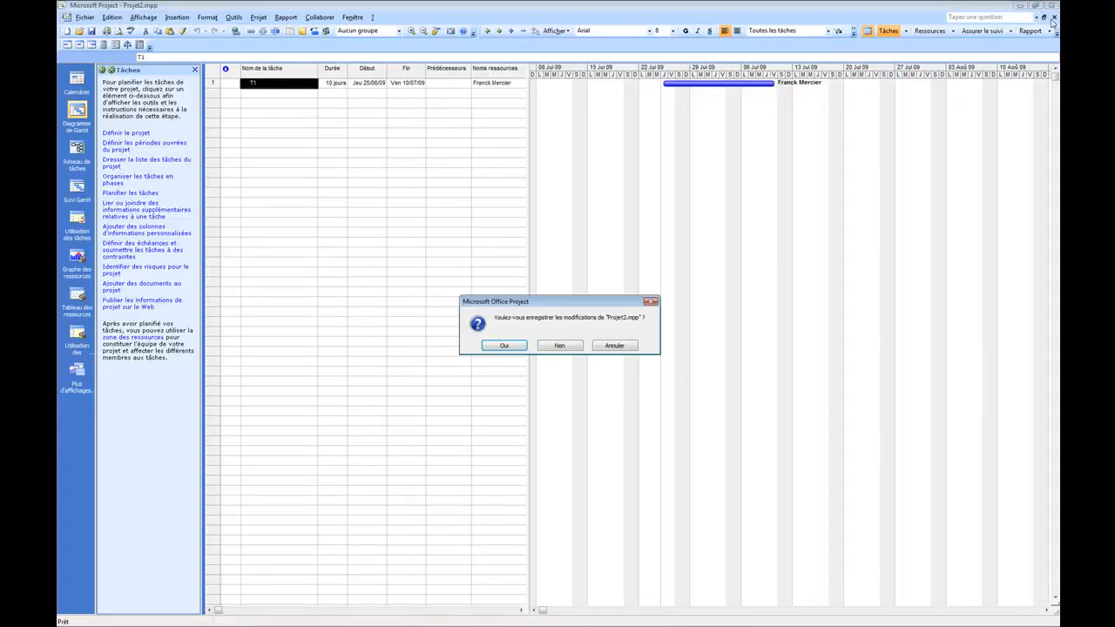
click(505, 346)
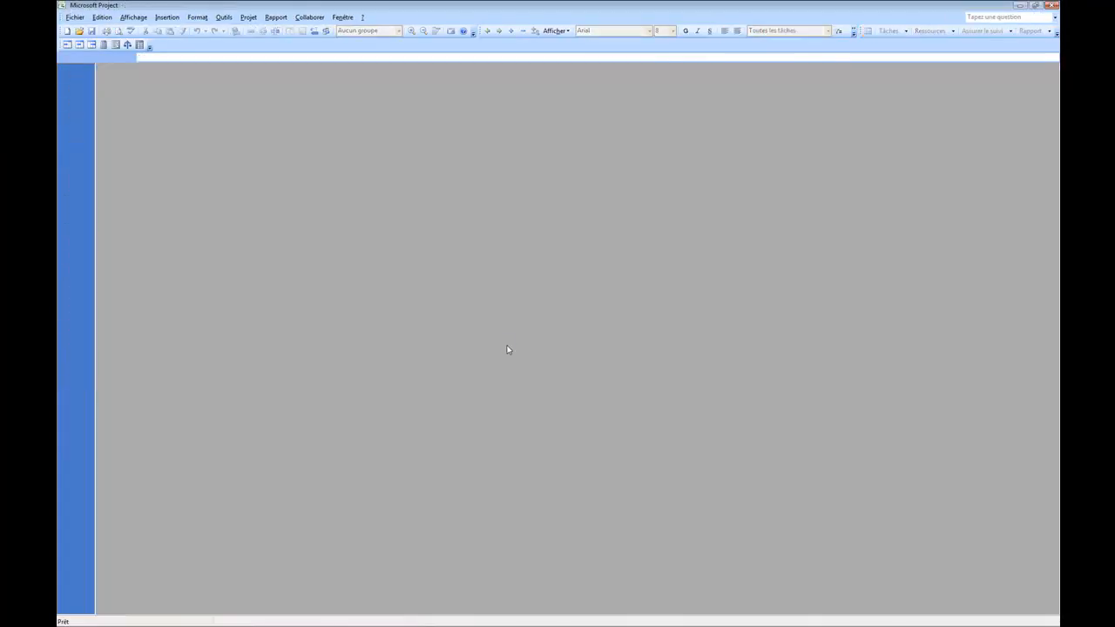
click(628, 619)
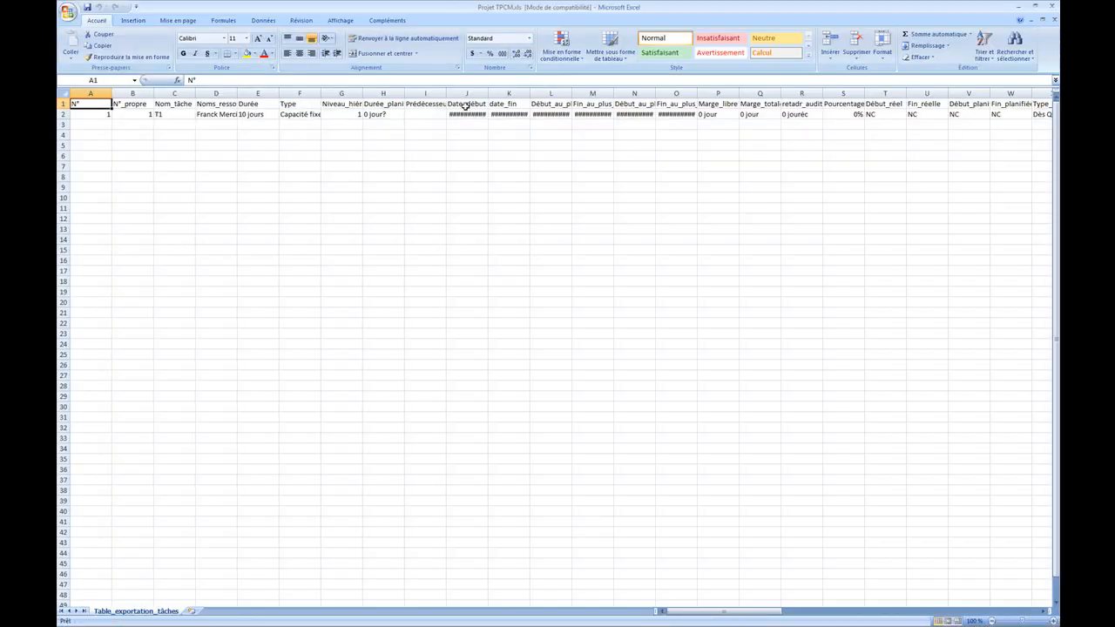
Step: Widen columns J, F and D so start date, Capacité fixe and Noms_ressources show fully
drag(488, 93, 603, 94)
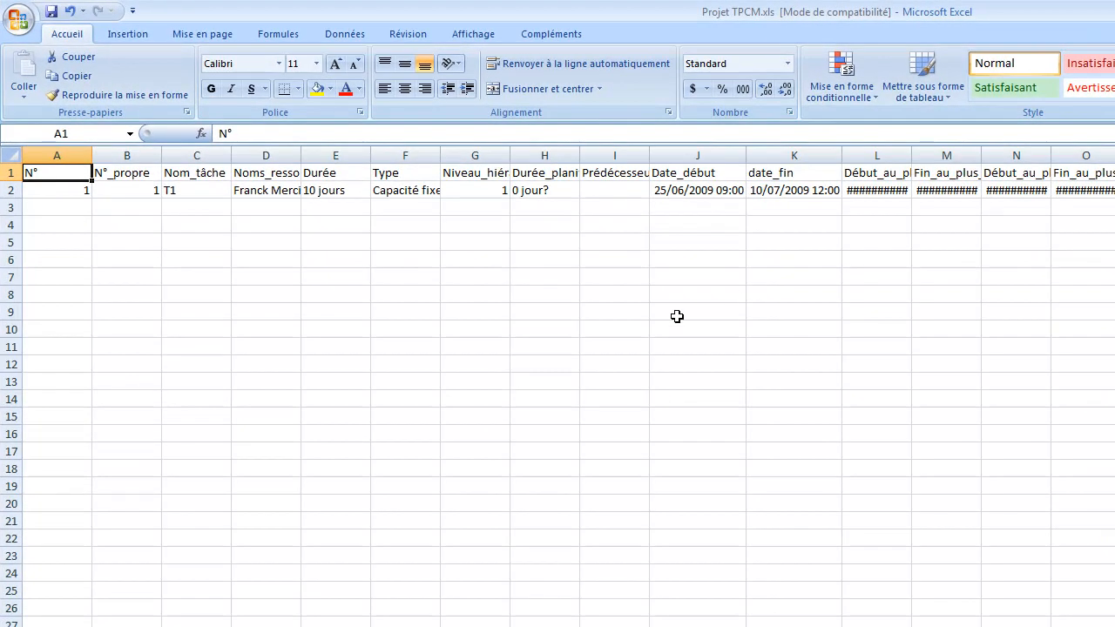
drag(440, 157, 450, 156)
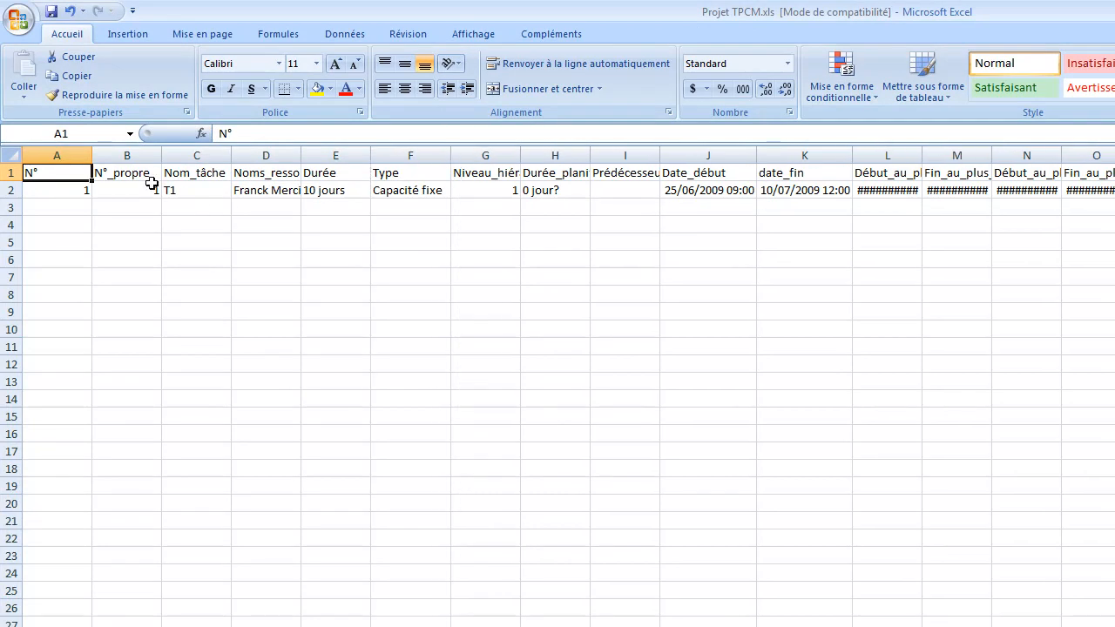
click(12, 173)
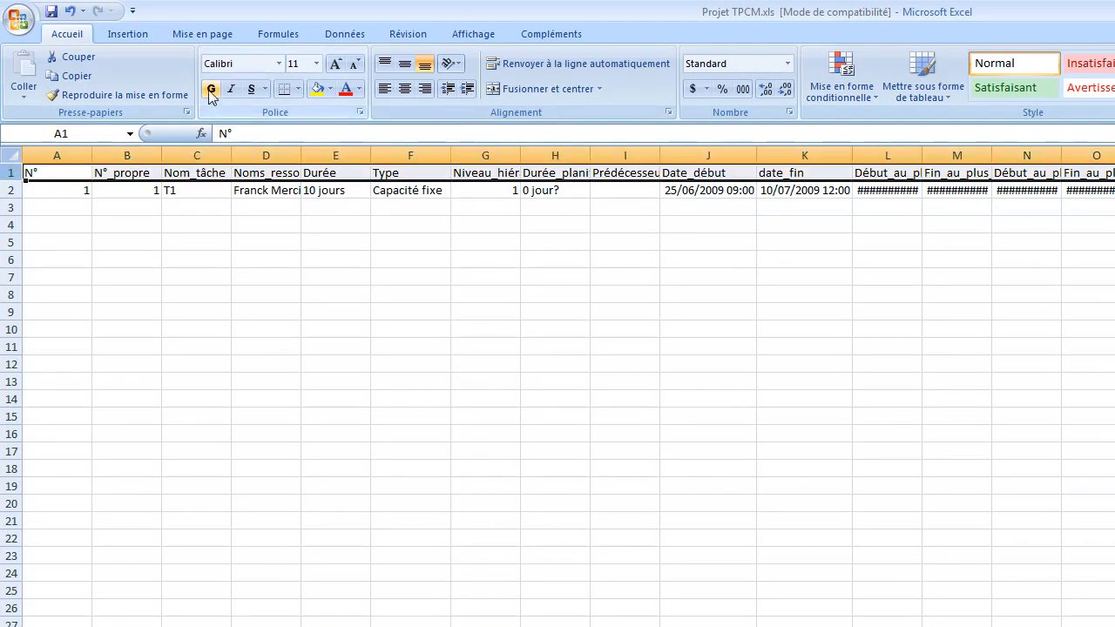
drag(218, 224, 232, 223)
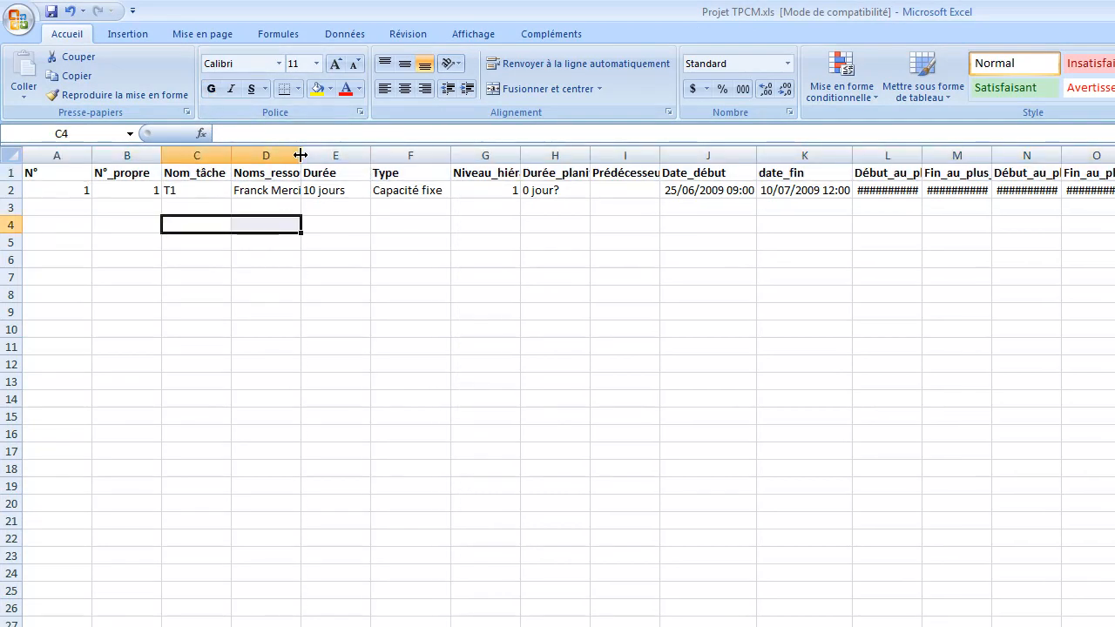
drag(300, 155, 332, 157)
click(323, 293)
click(199, 209)
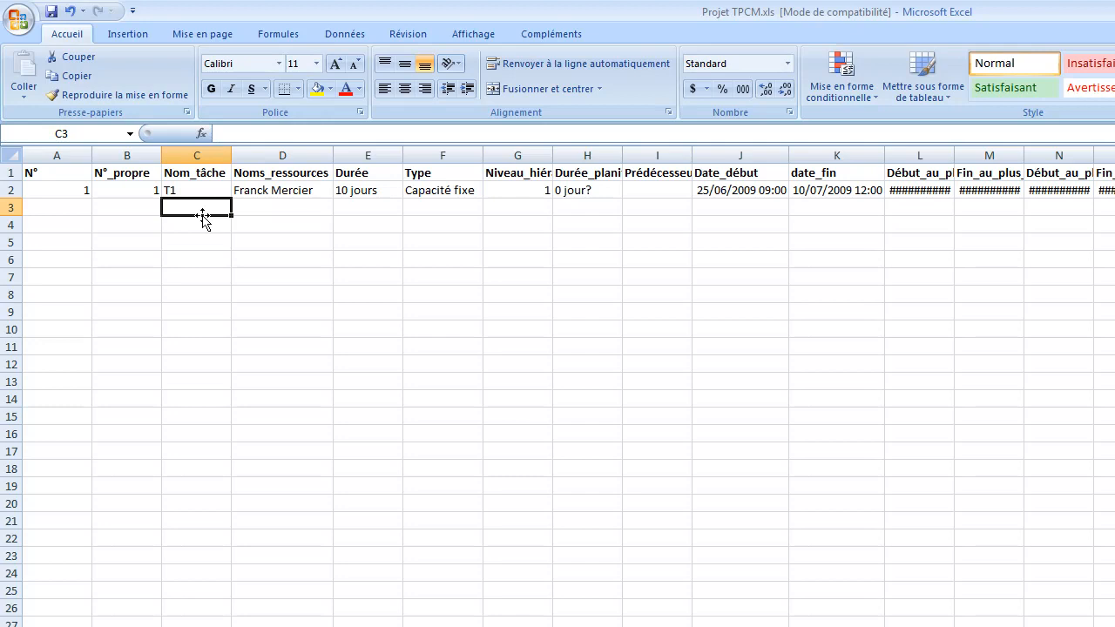
Step: Enter task T2 with a resource name and duration '5 jours' in row 3, then close the workbook
text(T2)
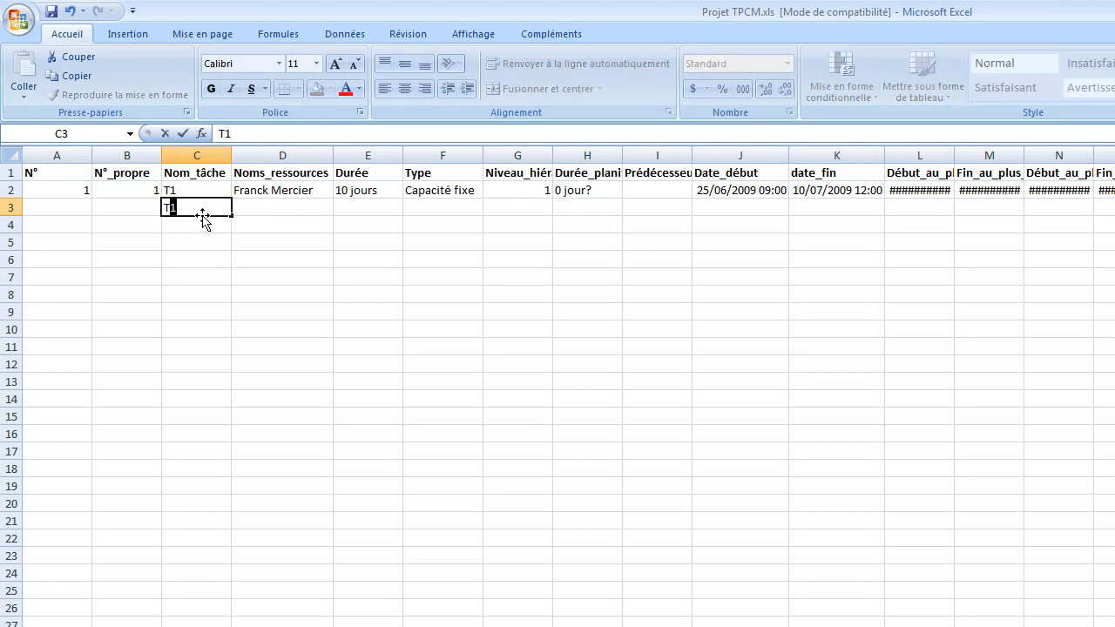
key(Tab)
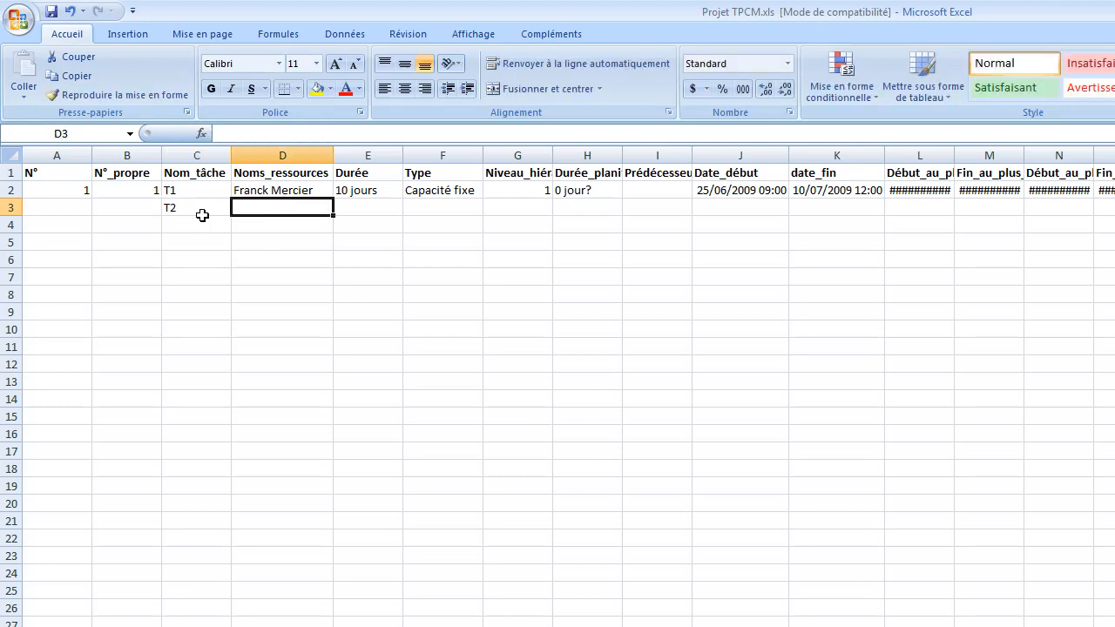
text(Jean donati)
key(Tab)
text(5 jours)
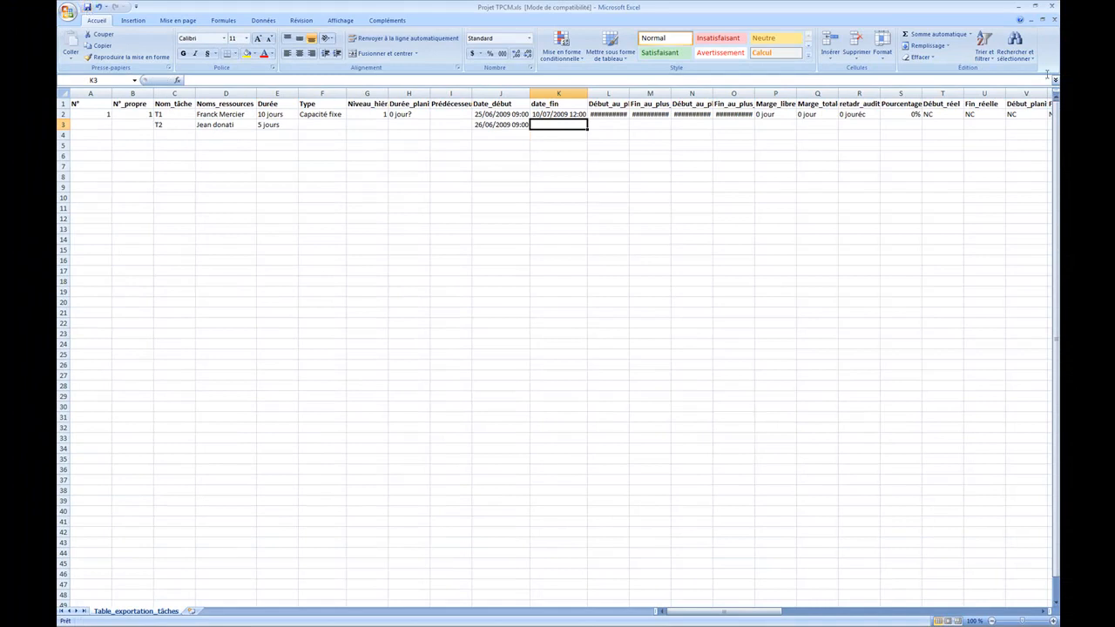
click(1052, 19)
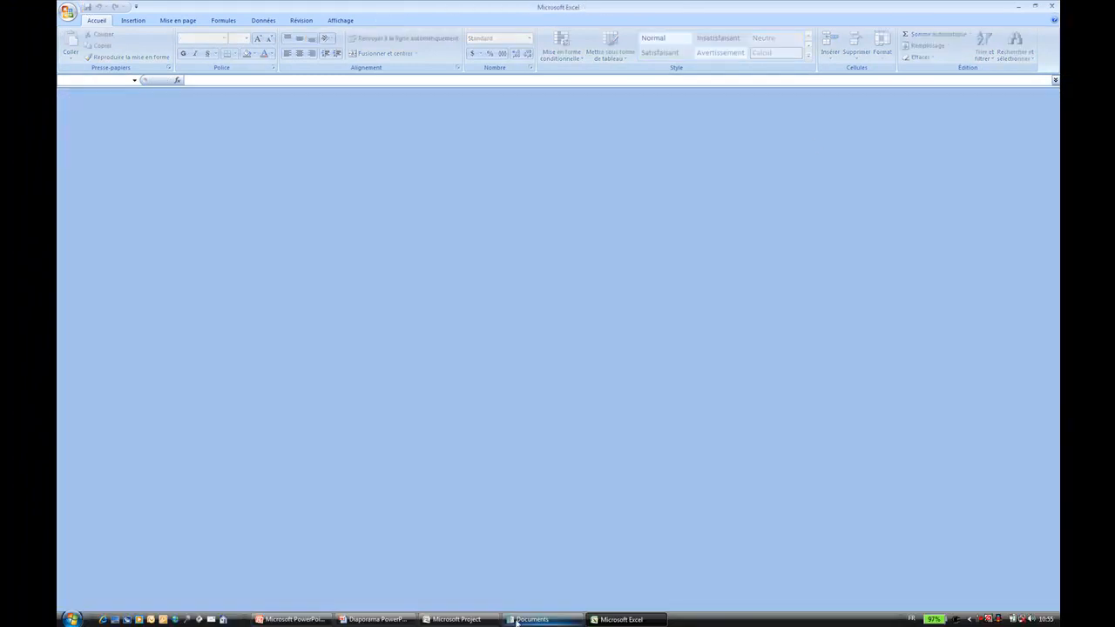
Step: In Project, open Projet TPCM.xls by filtering the Open dialog to Excel workbooks
click(474, 619)
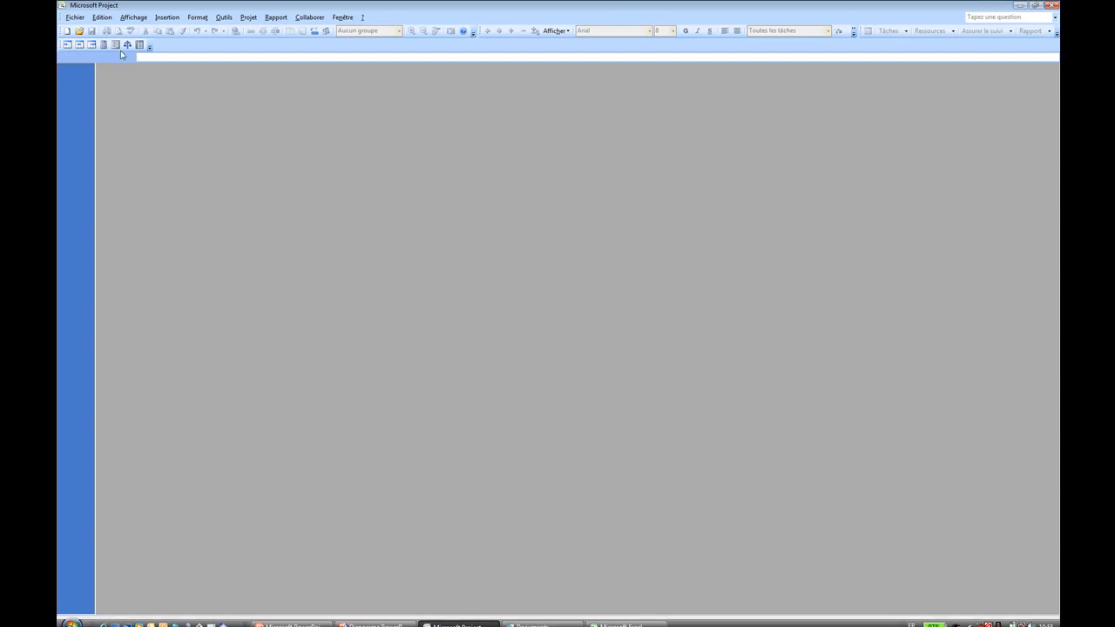
click(76, 18)
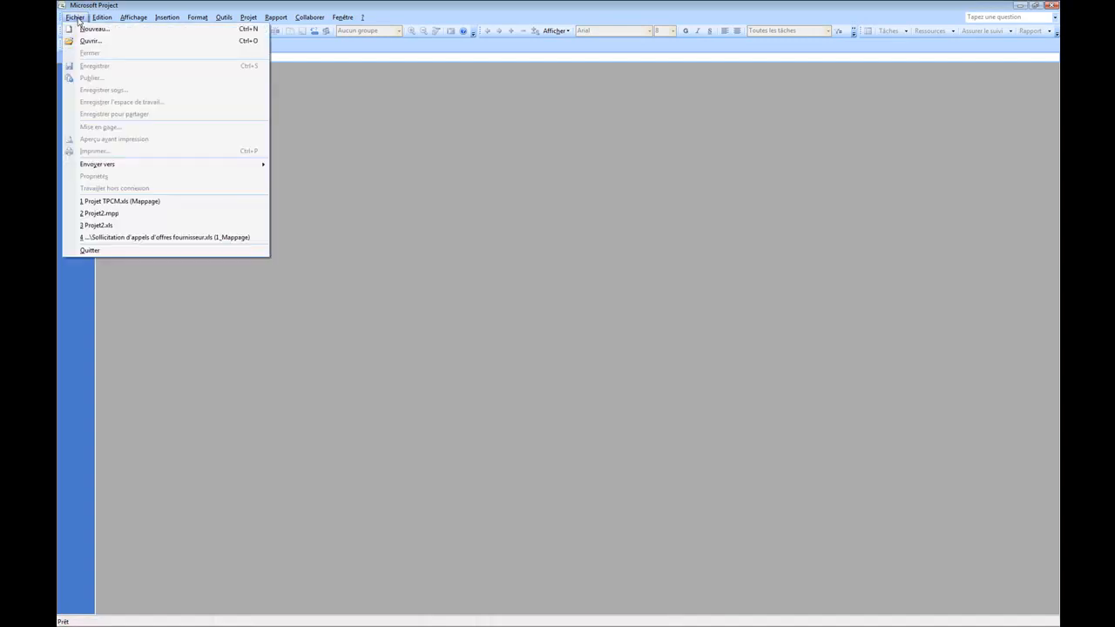
click(87, 43)
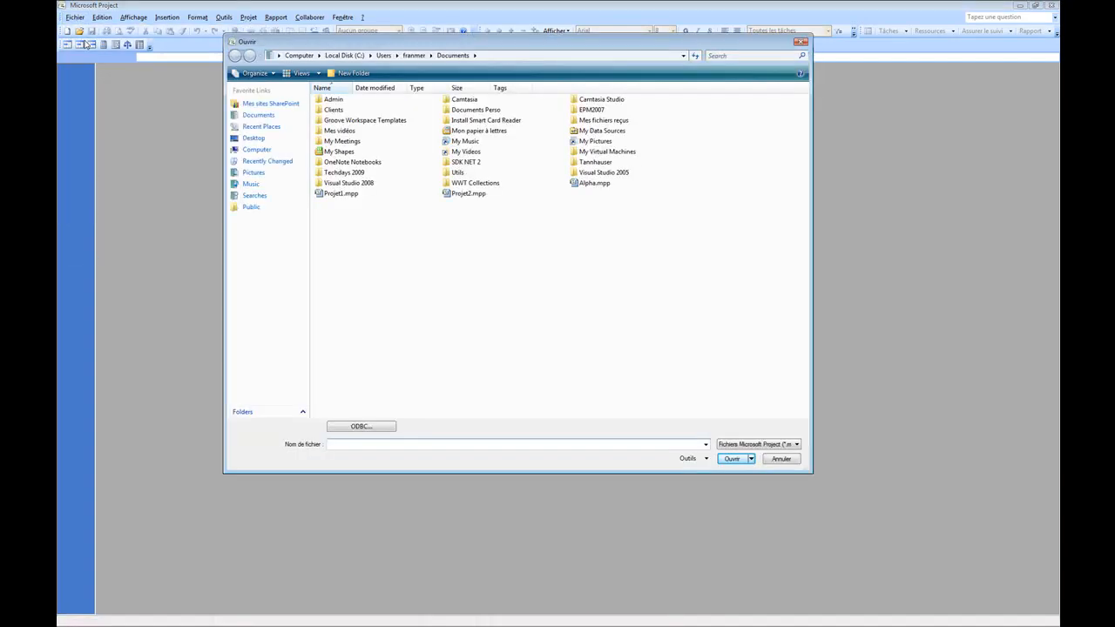
click(793, 447)
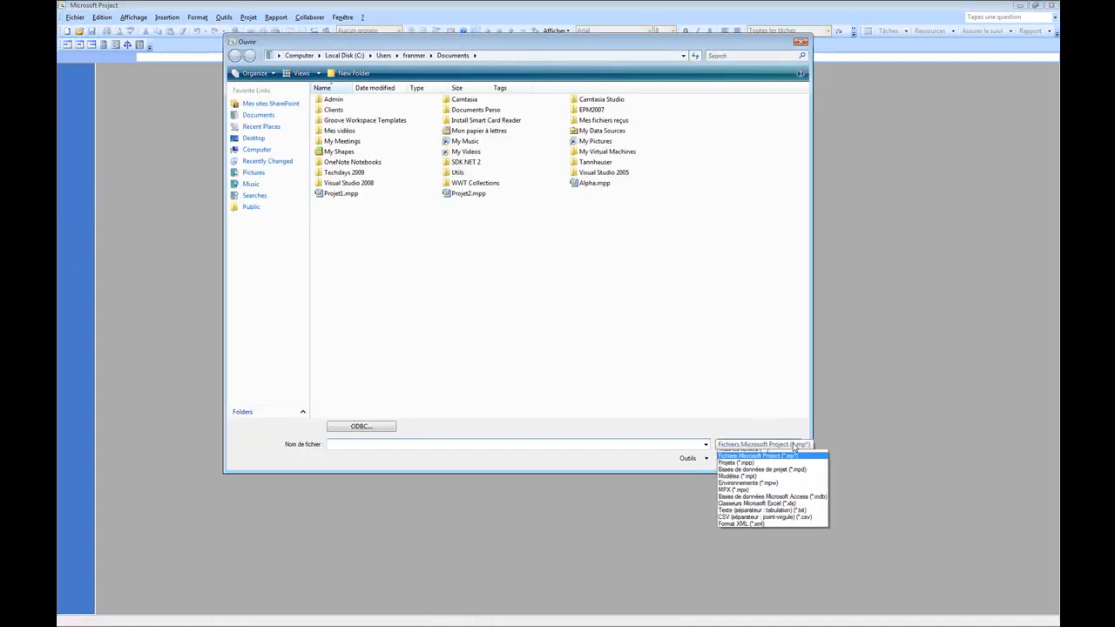
click(771, 508)
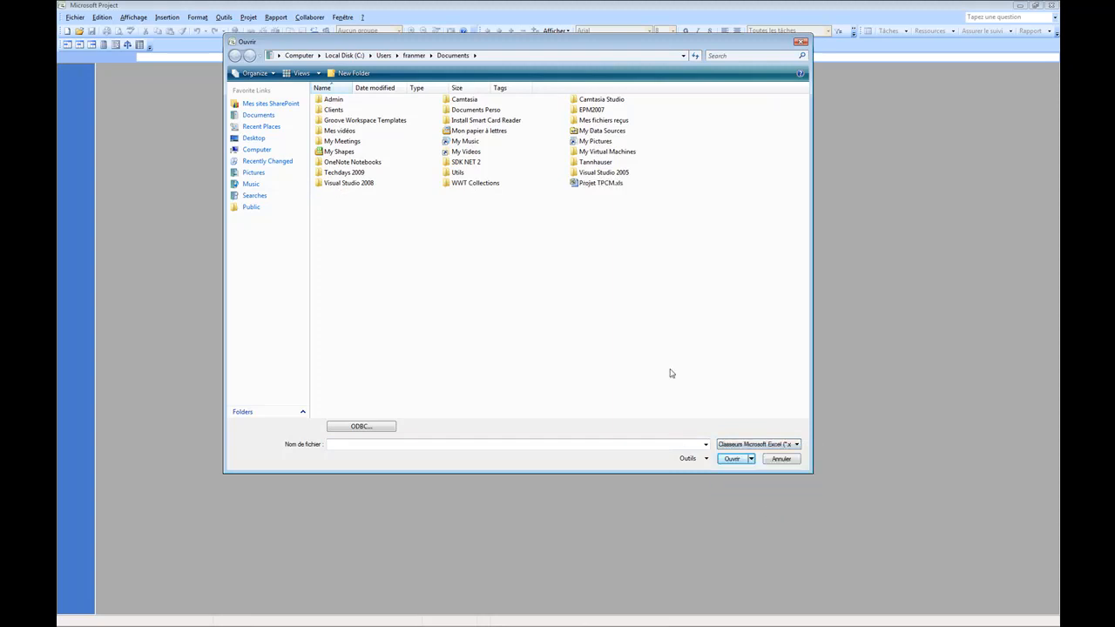
double_click(577, 183)
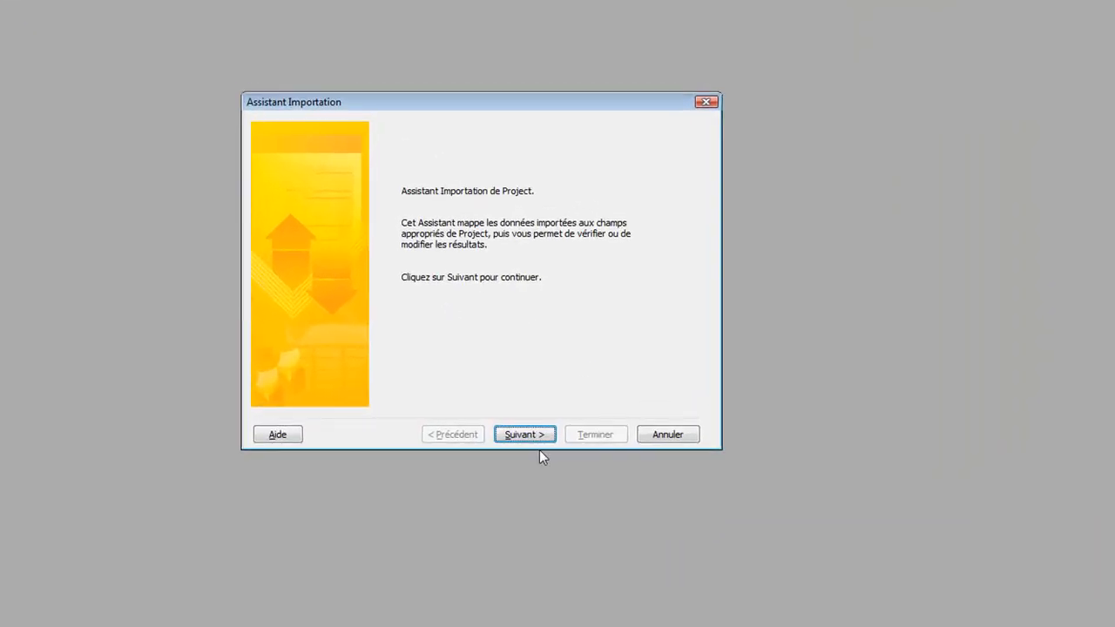
Step: Complete the import wizard using the saved 'Mappage' mapping
click(557, 428)
click(475, 343)
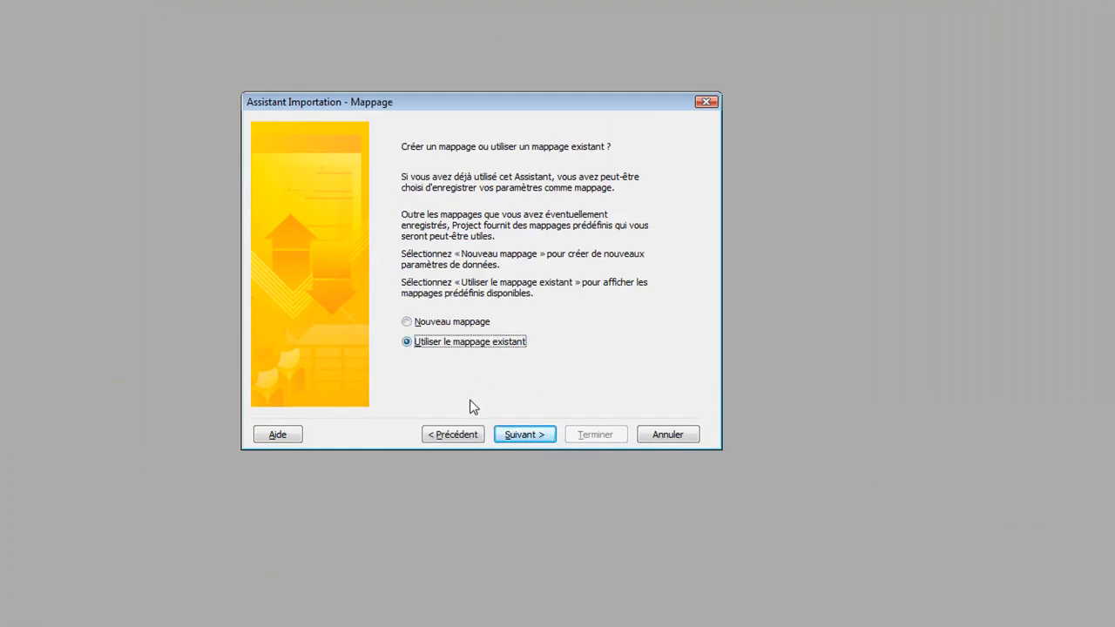
click(525, 434)
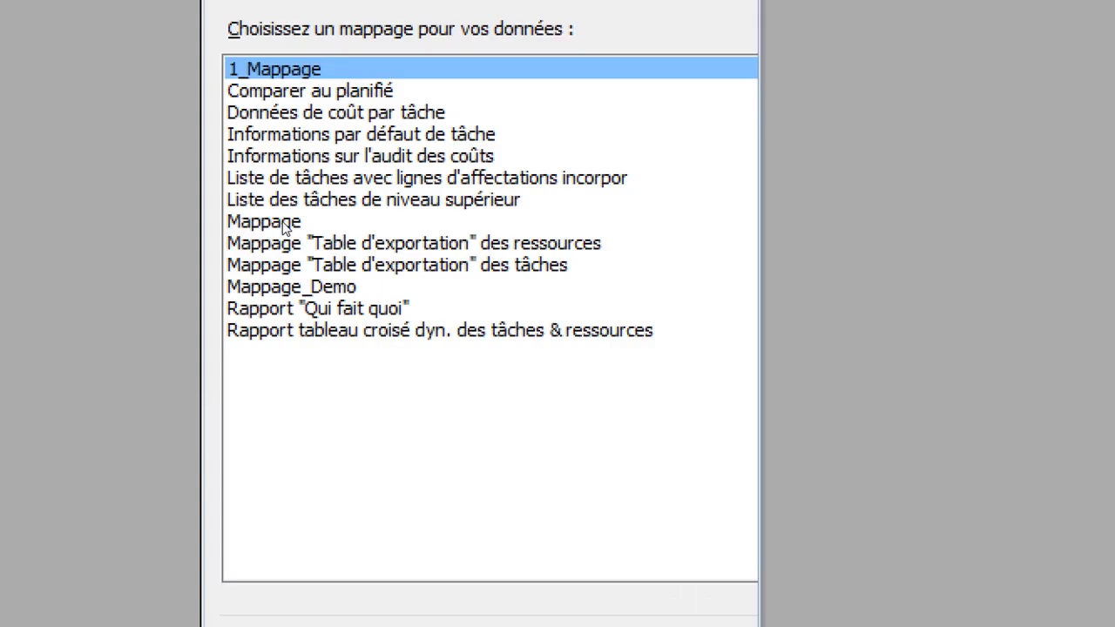
click(283, 223)
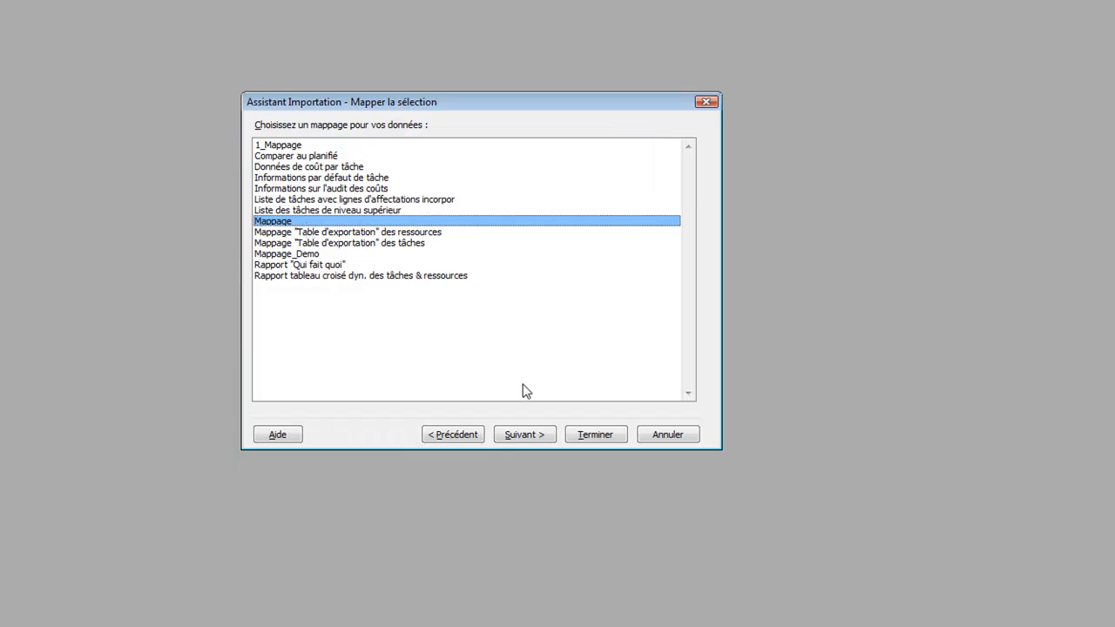
click(600, 438)
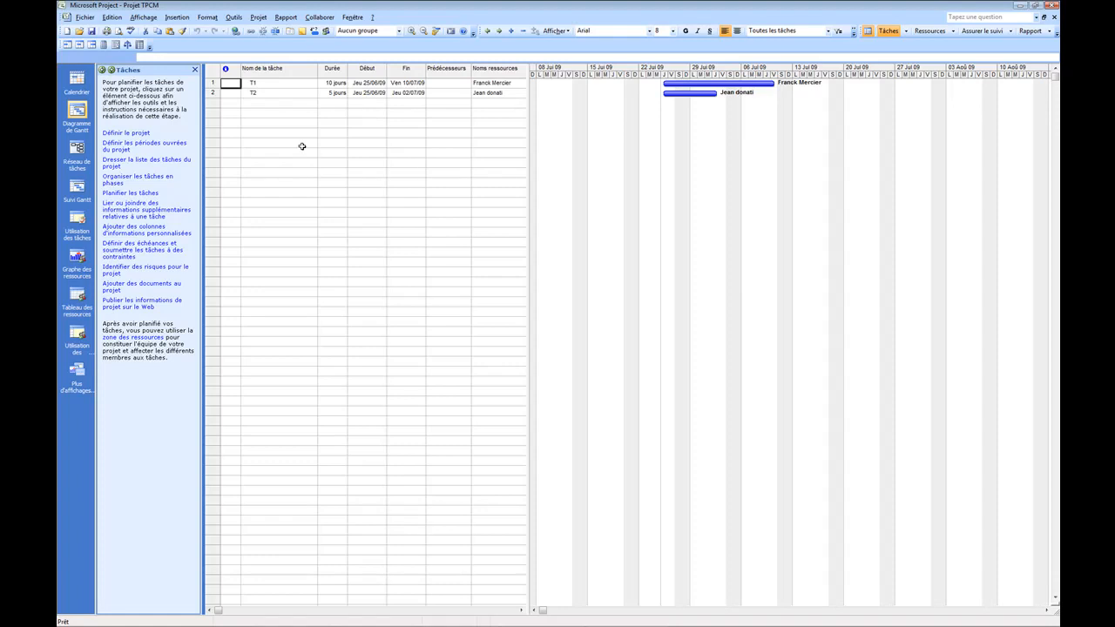
Step: Open the Organizer's Mappages tab comparing Global.MPT with Projet TPCM
click(233, 18)
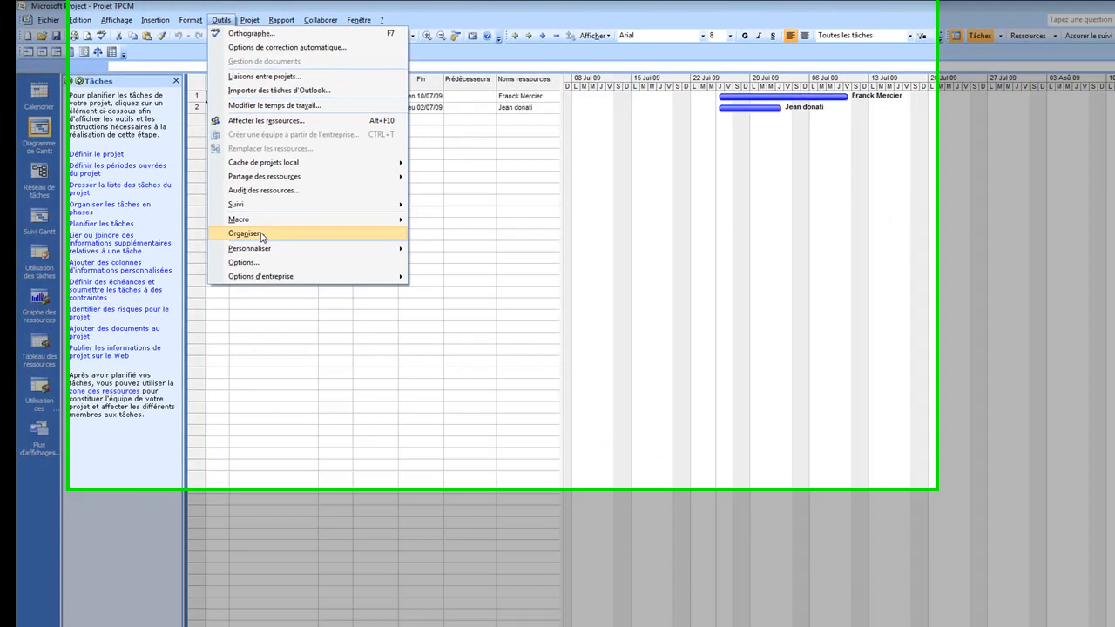
click(261, 202)
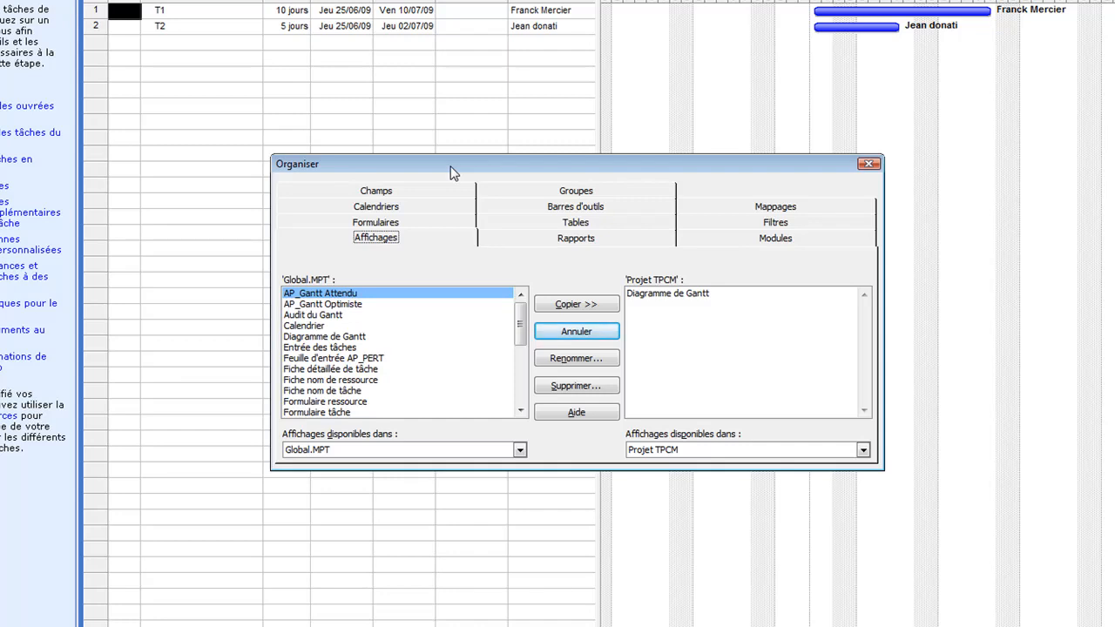
click(520, 450)
click(520, 451)
click(862, 451)
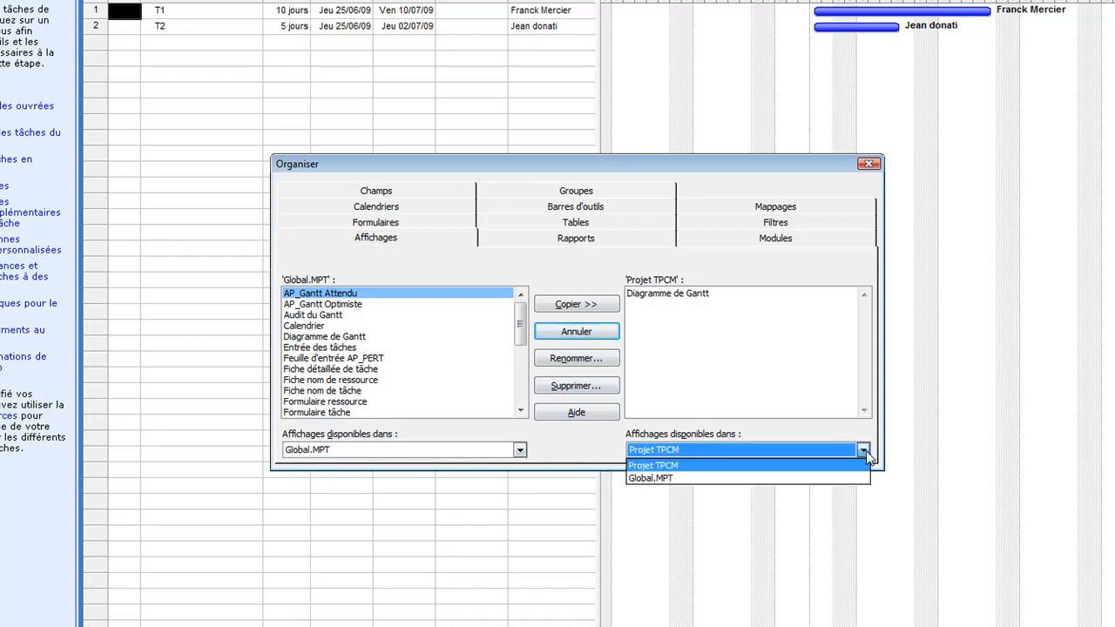
click(869, 453)
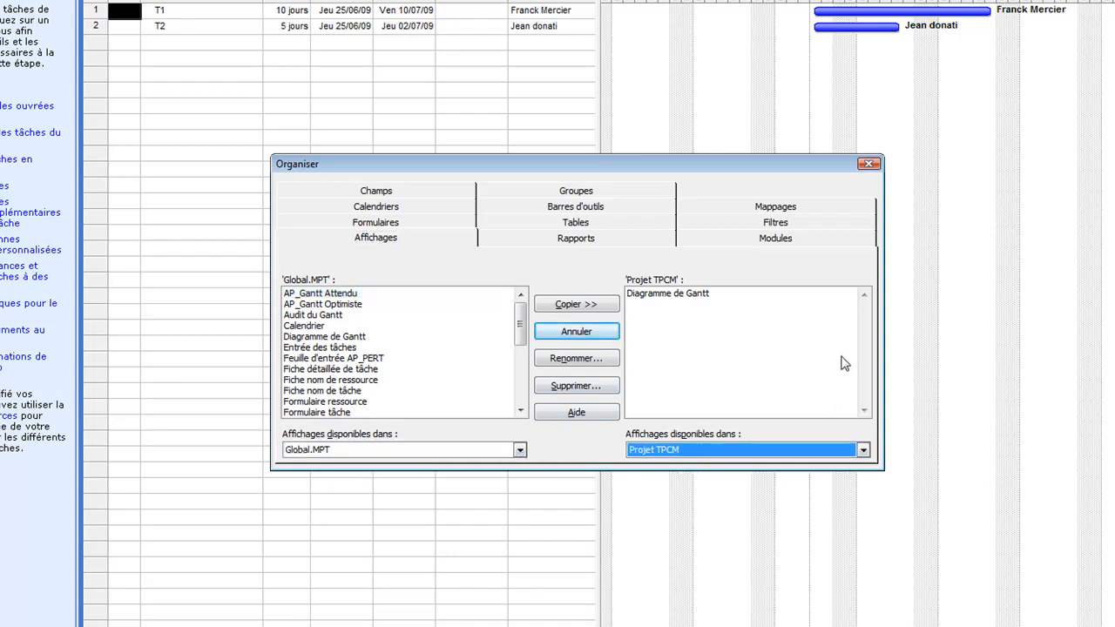
click(836, 214)
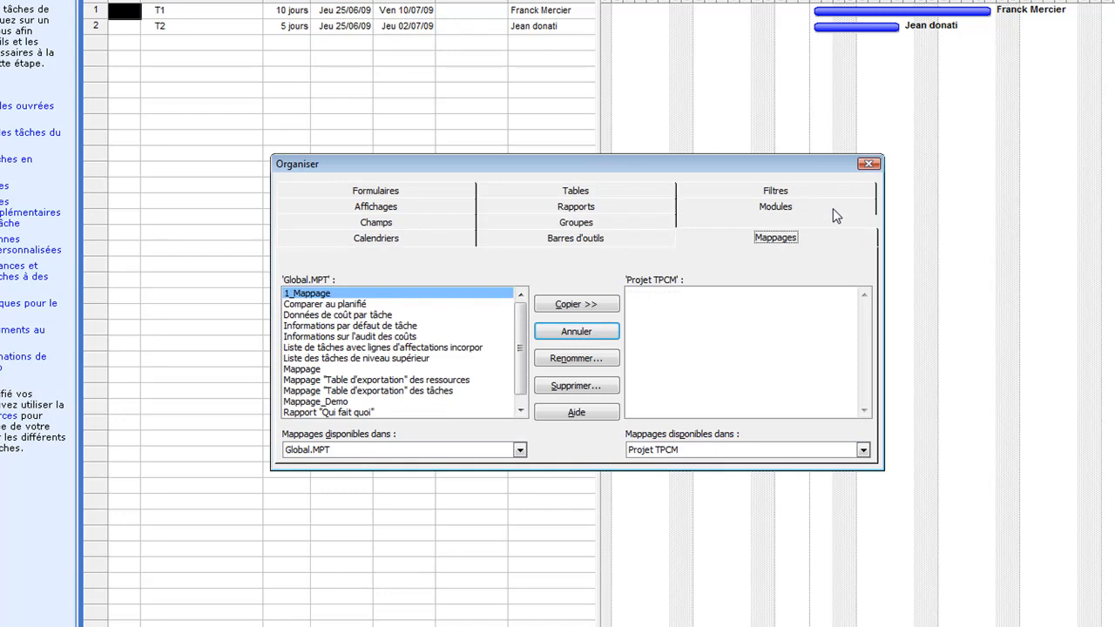
Step: Delete 'Mappage' from Global.MPT, close the Organizer, and switch to the PowerPoint slideshow
click(314, 370)
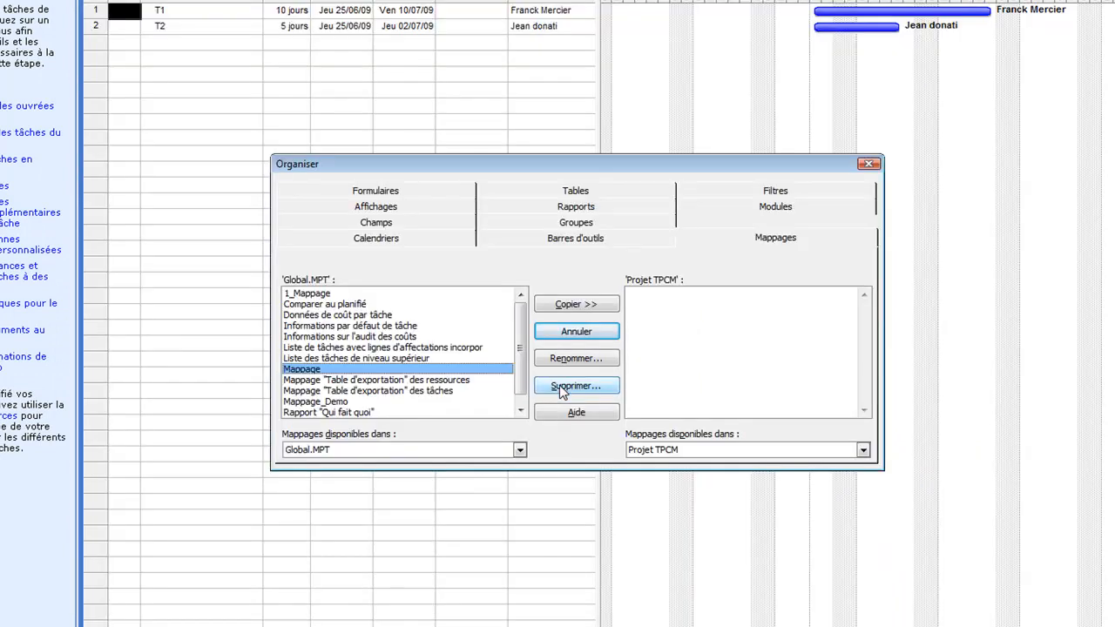
click(562, 387)
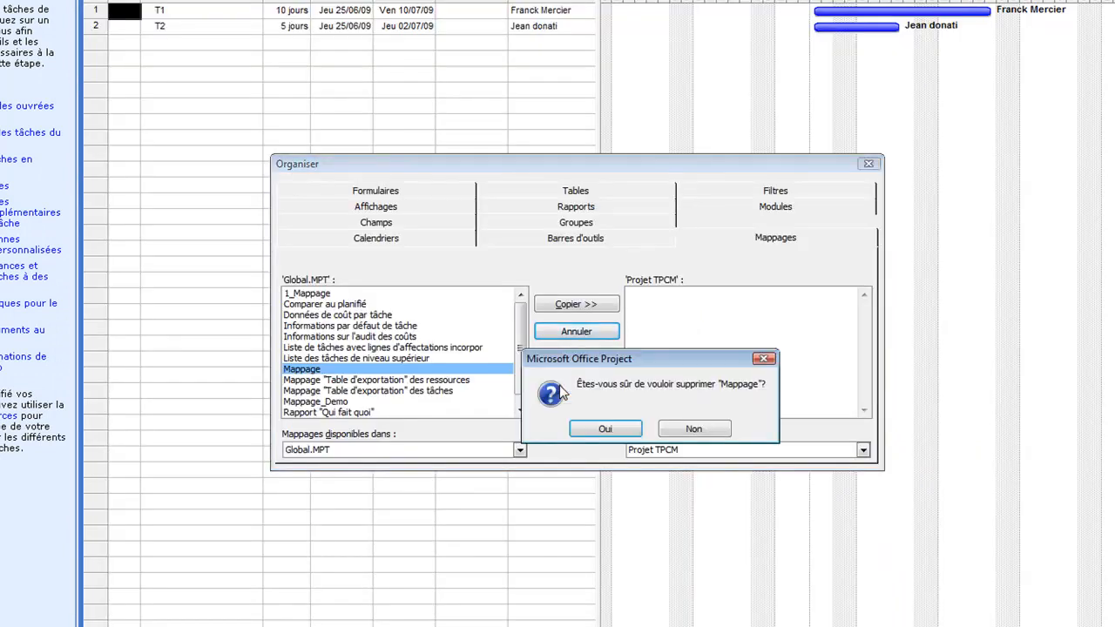
click(614, 426)
click(868, 164)
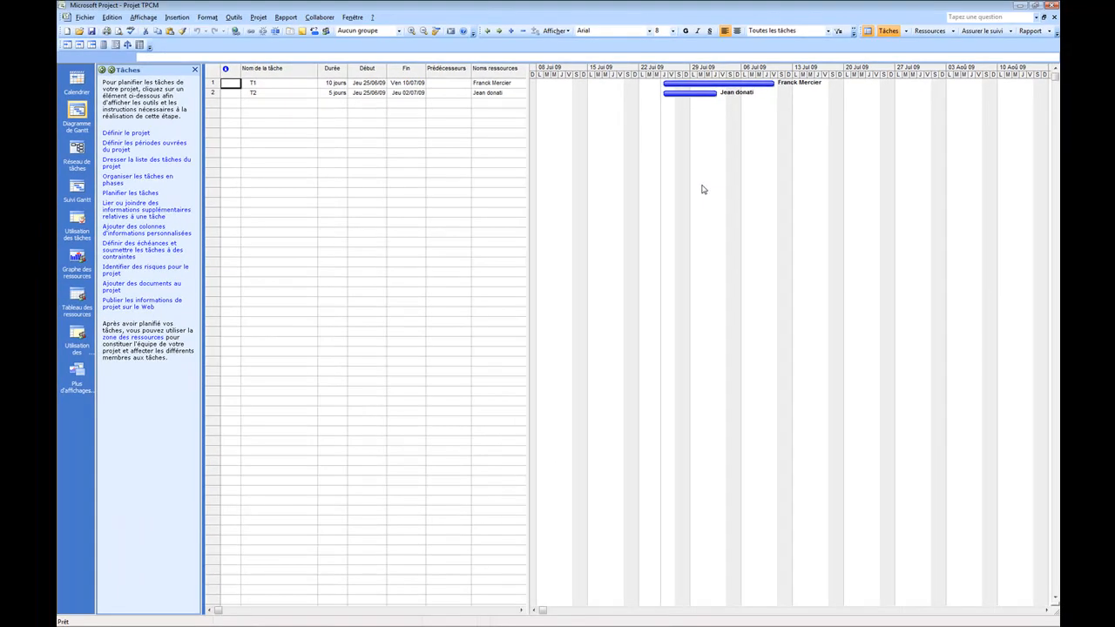
key(alt+Tab)
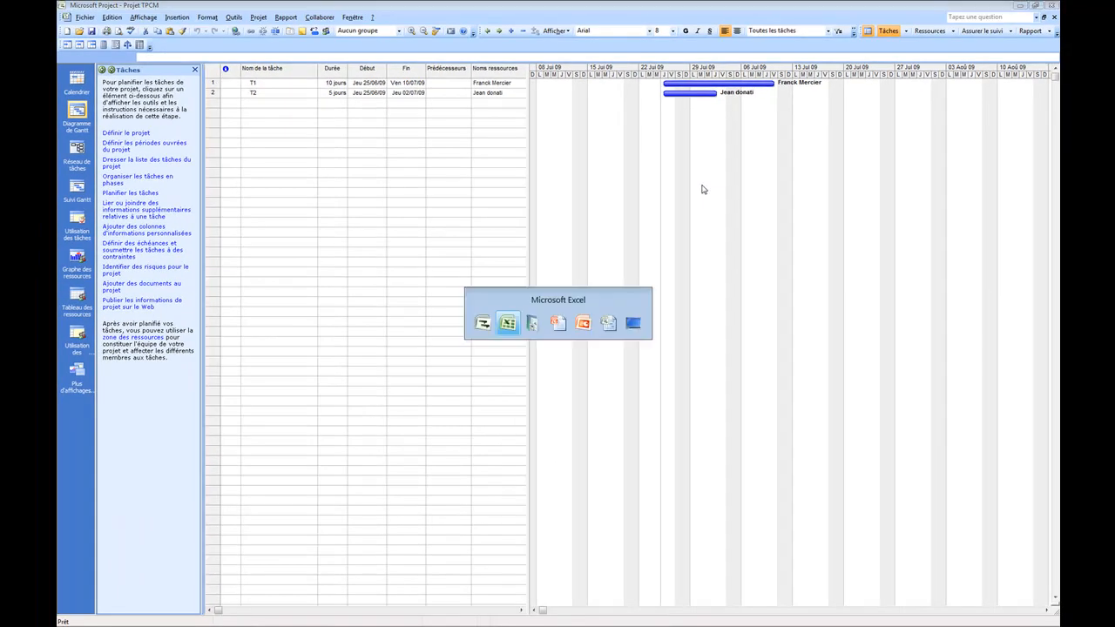
key(alt+Tab)
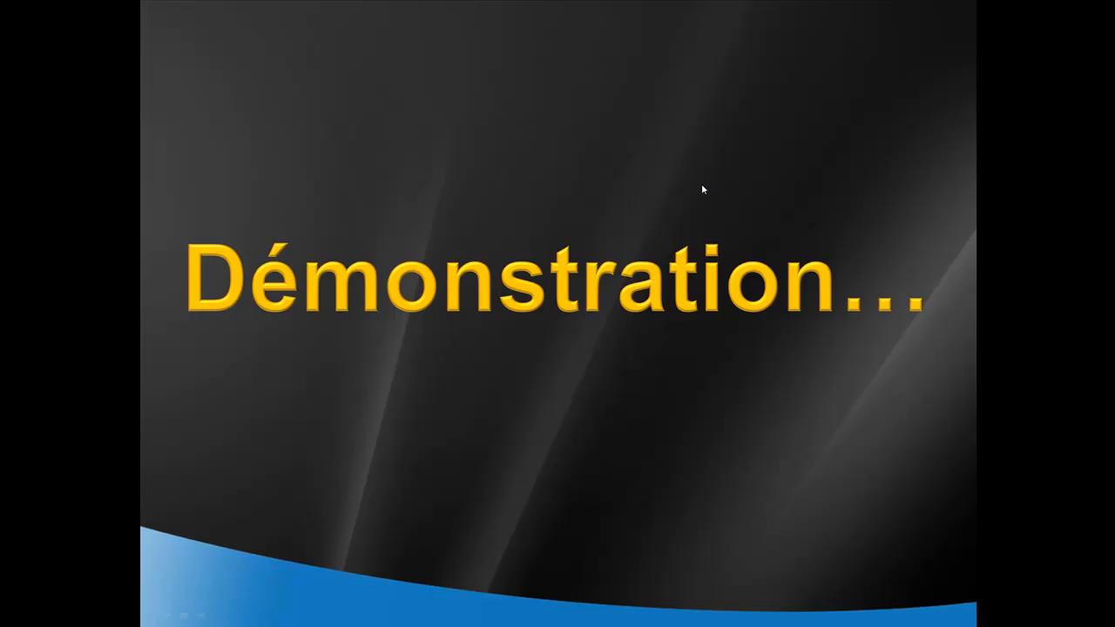